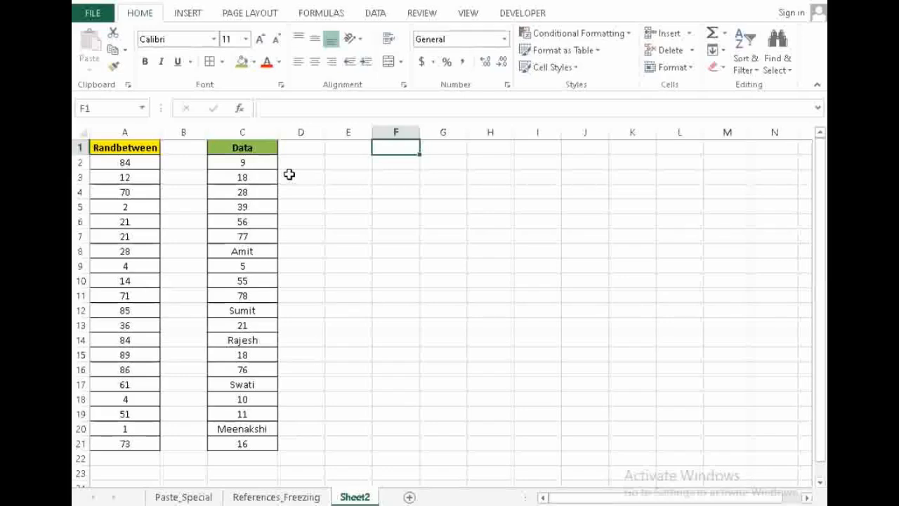
Enter the heading "Count" in cell F1 and center it
{"action": "type", "text": "Co"}
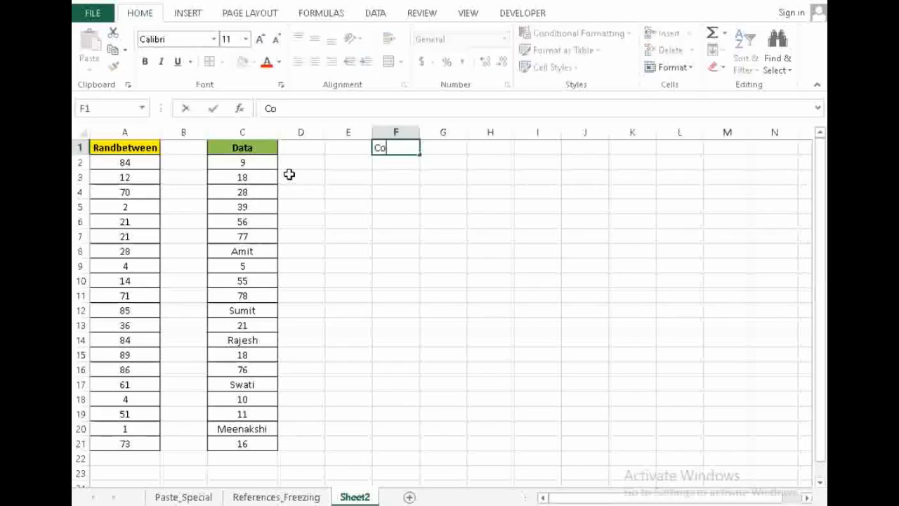
{"action": "type", "text": "unt"}
{"action": "key", "text": "ctrl+Return"}
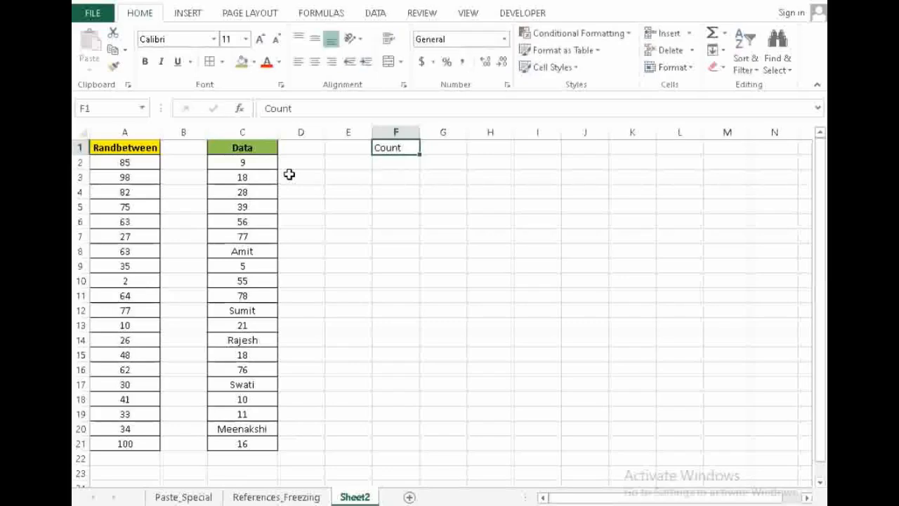
{"action": "key", "text": "alt"}
Delete the empty column E so the Count heading moves next to column D
{"action": "key", "text": "Left"}
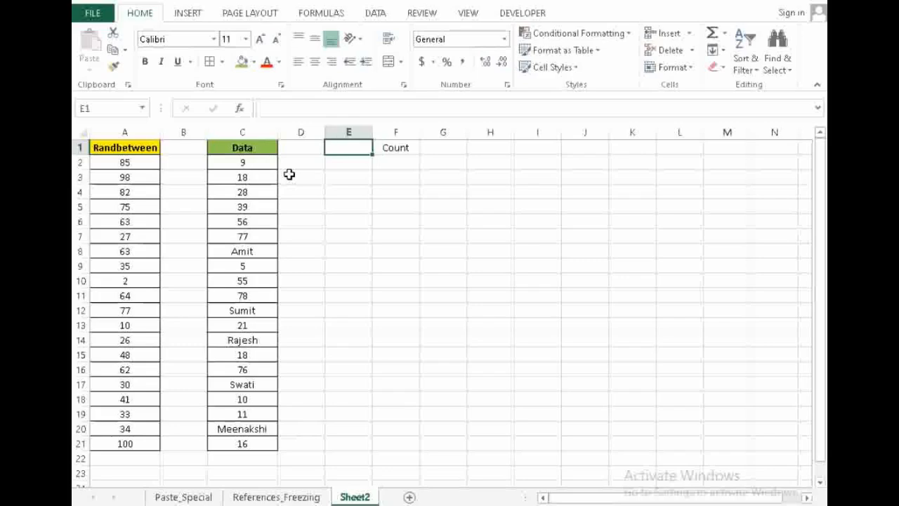
{"action": "key", "text": "ctrl+space"}
{"action": "key", "text": "ctrl+minus"}
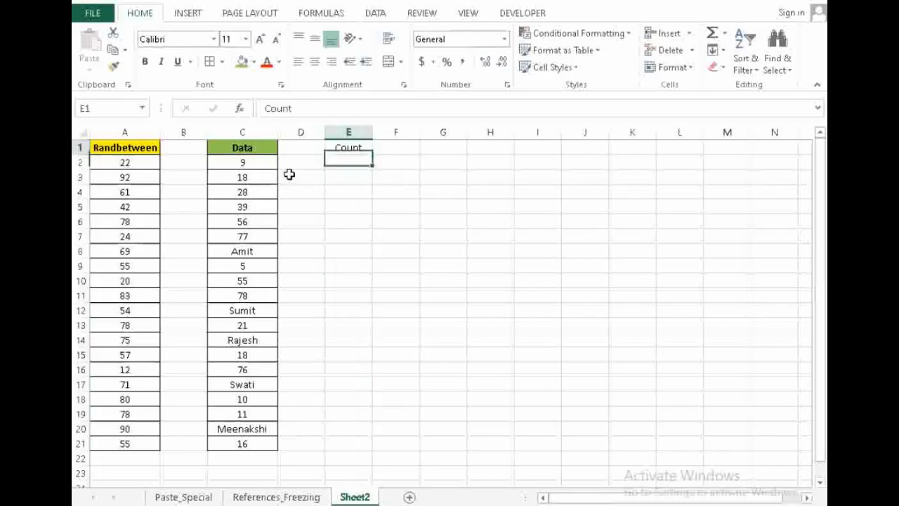
Begin a COUNT function in the cell below the Count heading, E2
{"action": "key", "text": "Down"}
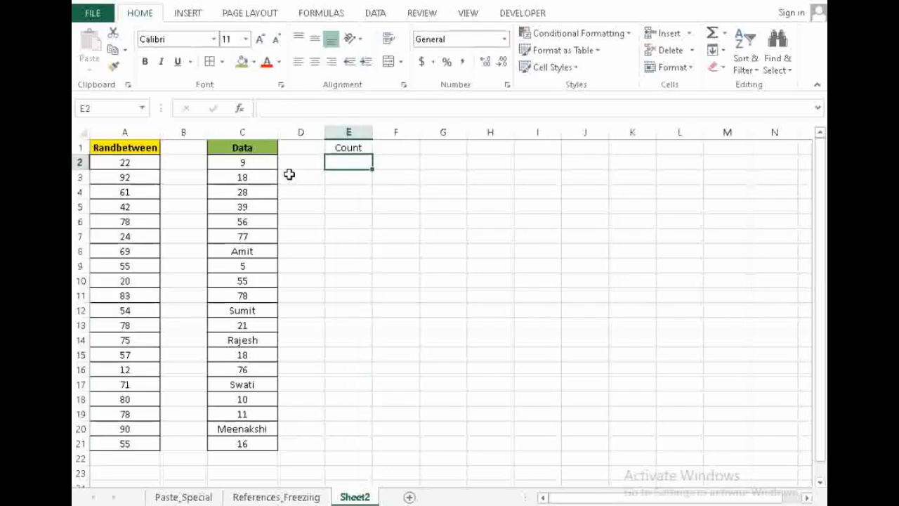
{"action": "type", "text": "=count"}
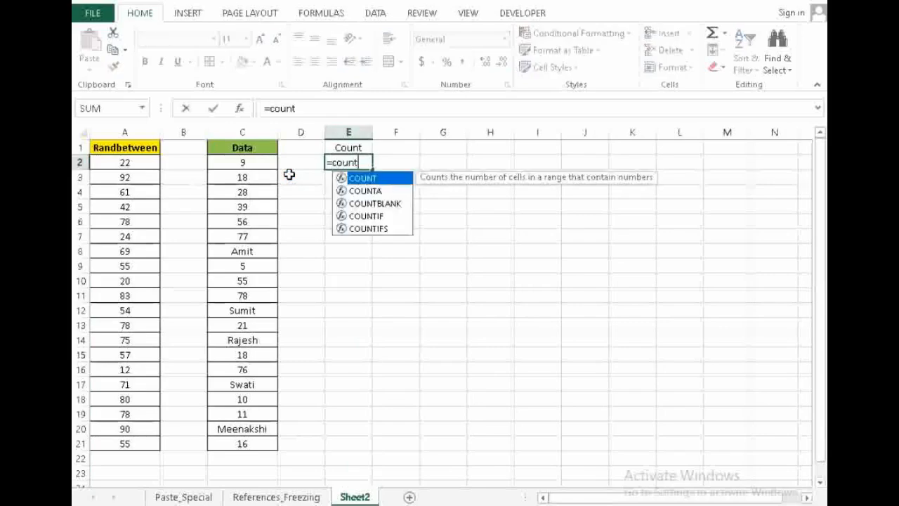
{"action": "key", "text": "Tab"}
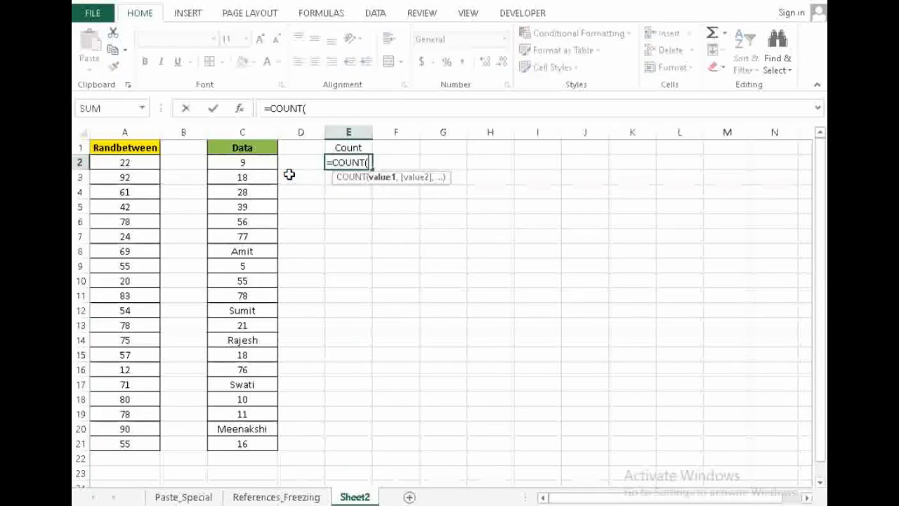
{"action": "type", "text": ",,,,,,,,"}
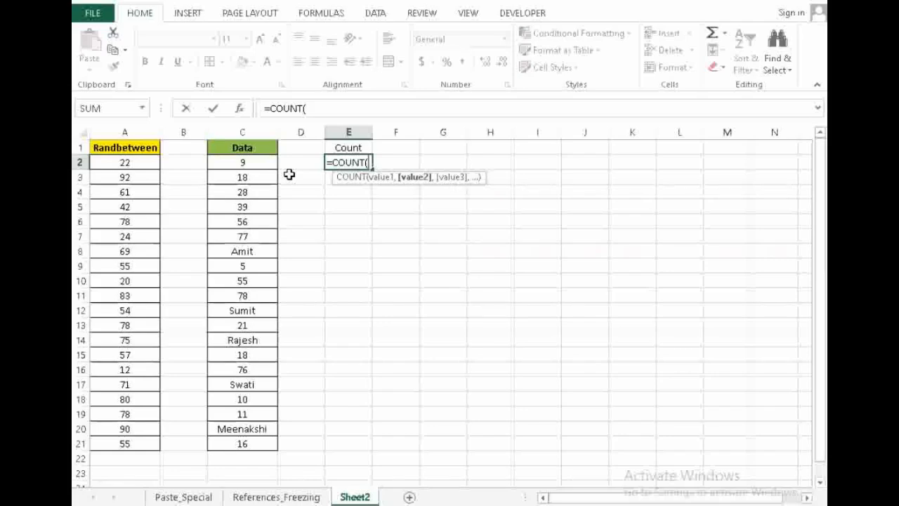
{"action": "type", "text": ",,,,,,,,,,,,,,,"}
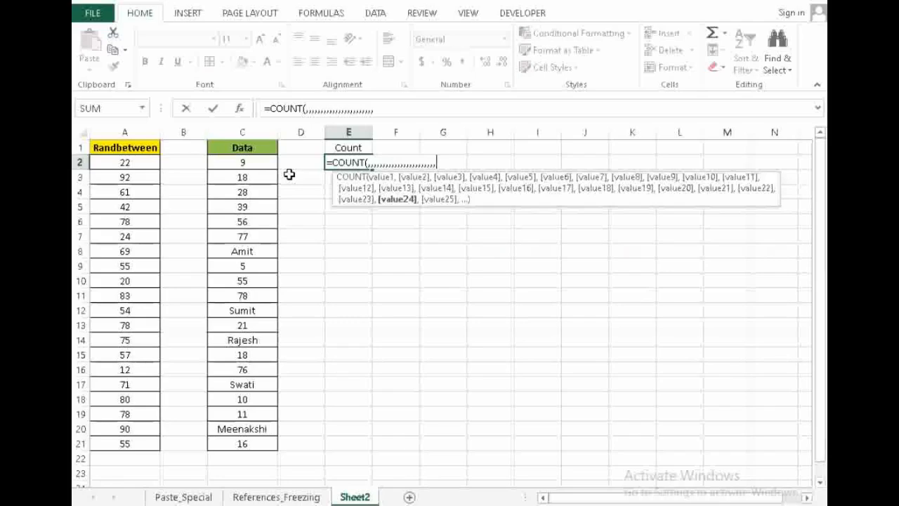
{"action": "key", "text": "BackSpace"}
{"action": "key", "text": "BackSpace"}
{"action": "key", "text": "BackSpace"}
{"action": "key", "text": "BackSpace"}
{"action": "key", "text": "BackSpace"}
{"action": "key", "text": "BackSpace"}
{"action": "key", "text": "BackSpace"}
{"action": "key", "text": "BackSpace"}
{"action": "key", "text": "BackSpace"}
{"action": "key", "text": "BackSpace"}
{"action": "key", "text": "BackSpace"}
{"action": "key", "text": "BackSpace"}
{"action": "key", "text": "BackSpace"}
{"action": "key", "text": "BackSpace"}
{"action": "key", "text": "BackSpace"}
{"action": "key", "text": "BackSpace"}
{"action": "key", "text": "BackSpace"}
{"action": "key", "text": "BackSpace"}
{"action": "key", "text": "BackSpace"}
{"action": "key", "text": "BackSpace"}
{"action": "key", "text": "BackSpace"}
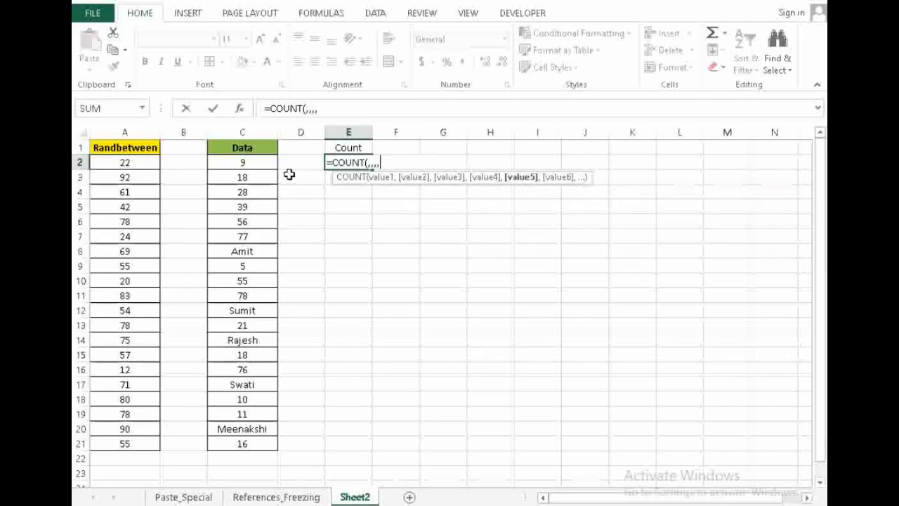
{"action": "key", "text": "BackSpace"}
{"action": "key", "text": "BackSpace"}
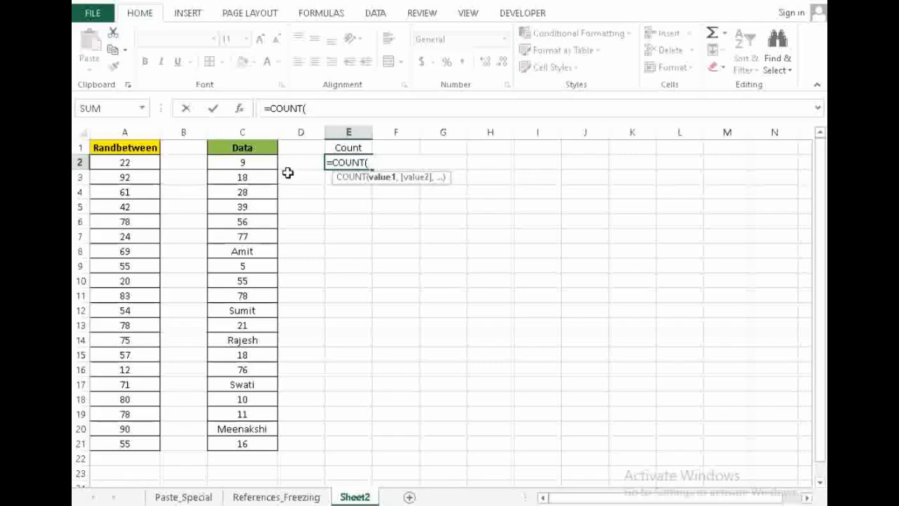
Complete the formula in E2 as =COUNT(C2,C4,C8,C12,C14,C16), using individual cells from the Data column
{"action": "left_click", "coordinate": [229, 164]}
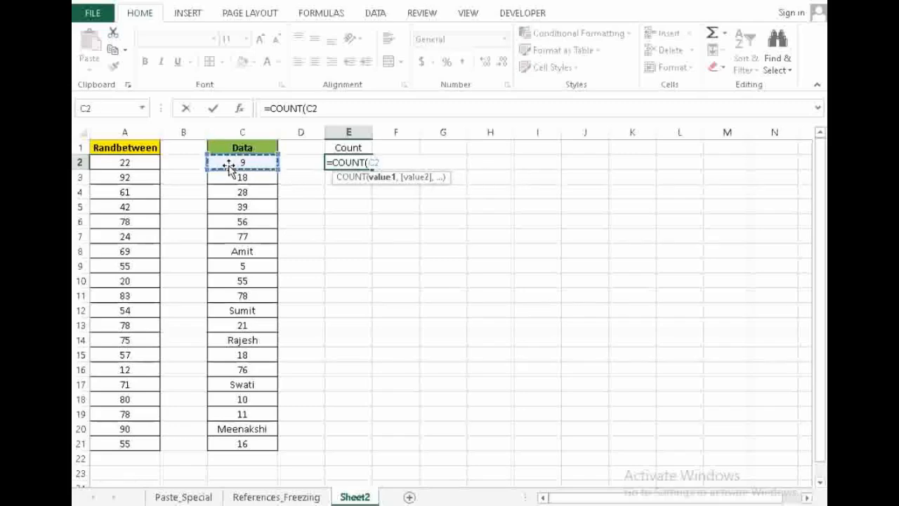
{"action": "type", "text": ","}
{"action": "left_click", "coordinate": [241, 191]}
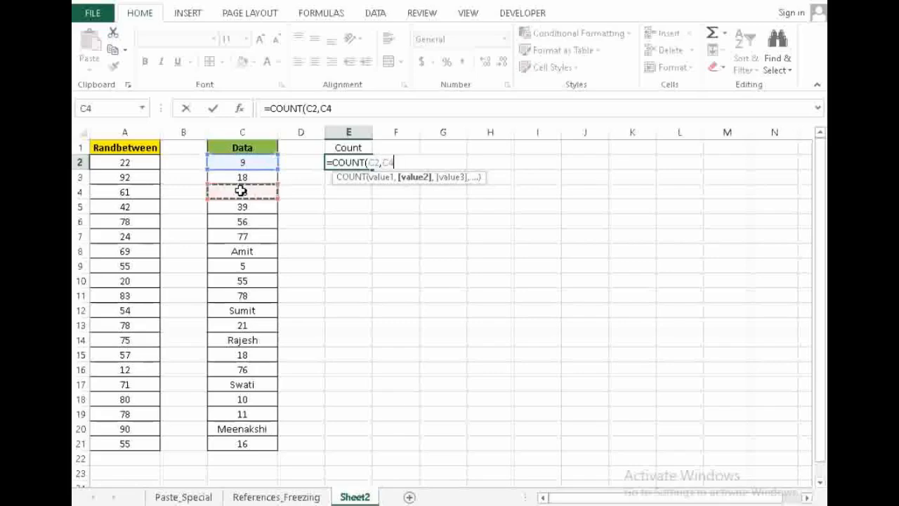
{"action": "type", "text": ","}
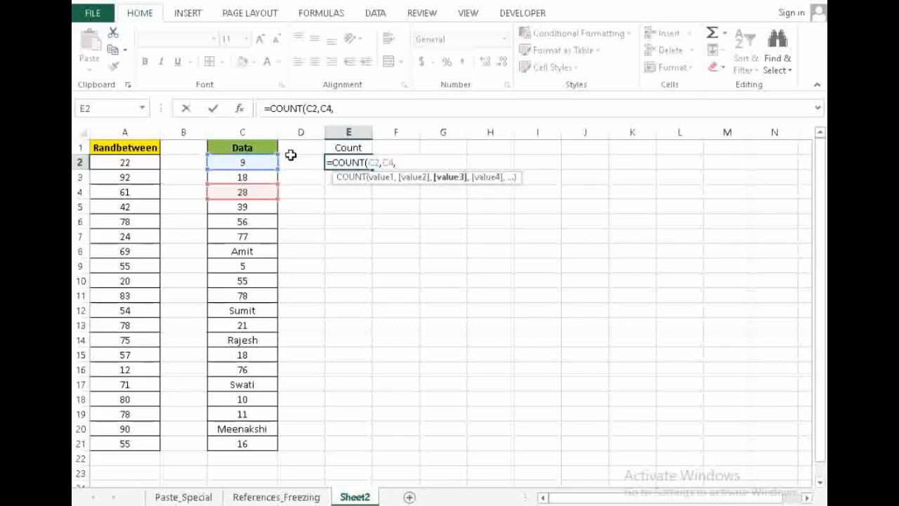
{"action": "left_click", "coordinate": [242, 247]}
{"action": "type", "text": ","}
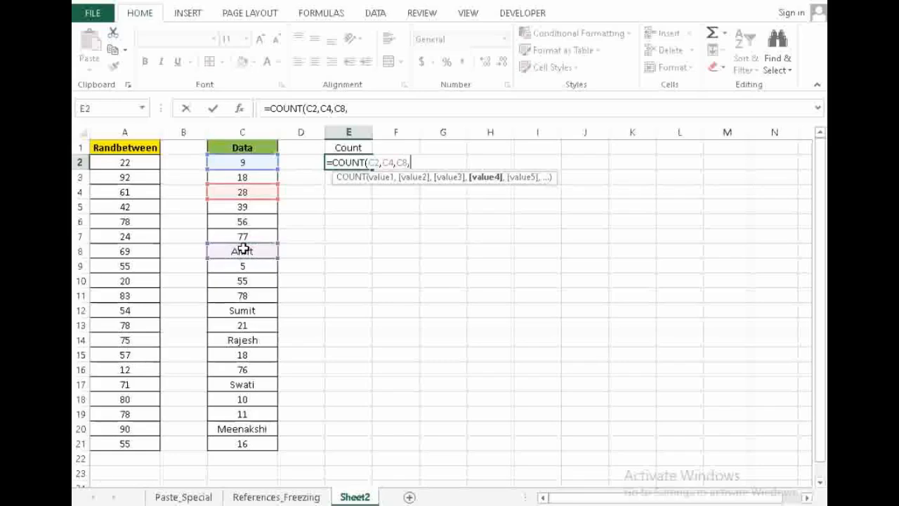
{"action": "left_click", "coordinate": [239, 310]}
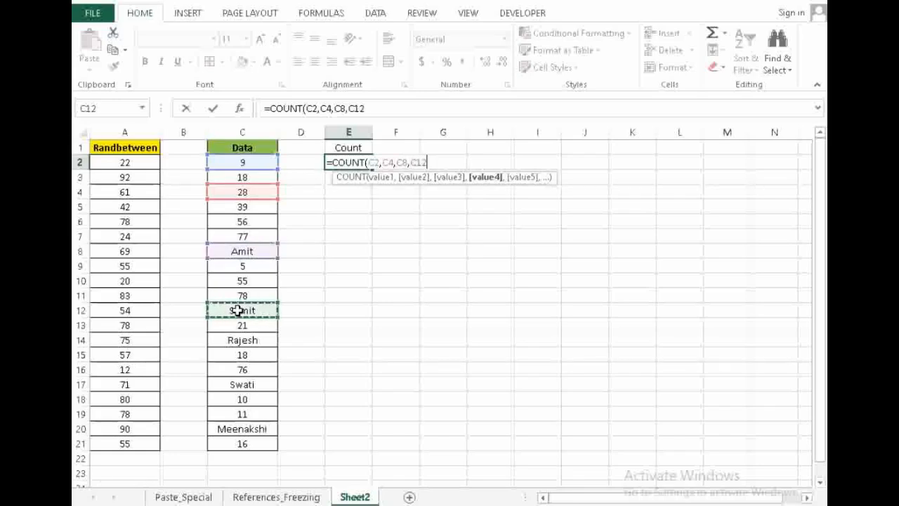
{"action": "type", "text": ","}
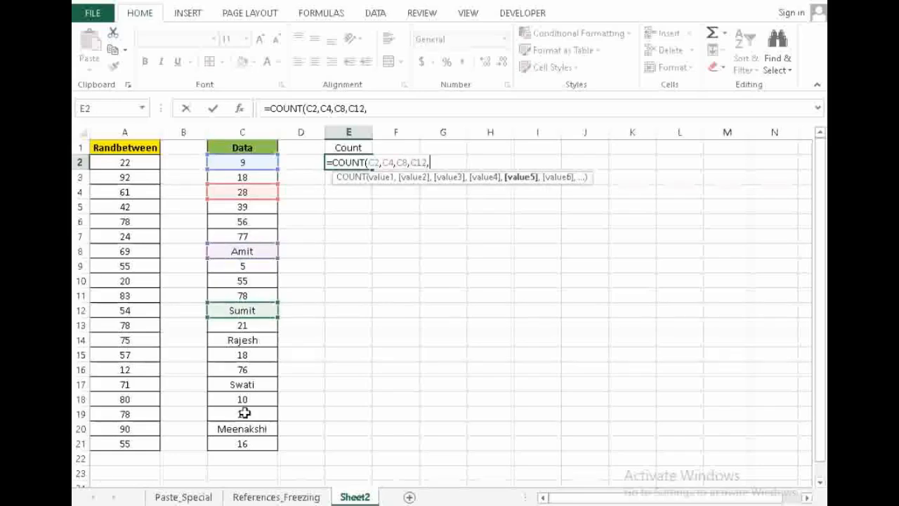
{"action": "left_click", "coordinate": [251, 338]}
{"action": "type", "text": ","}
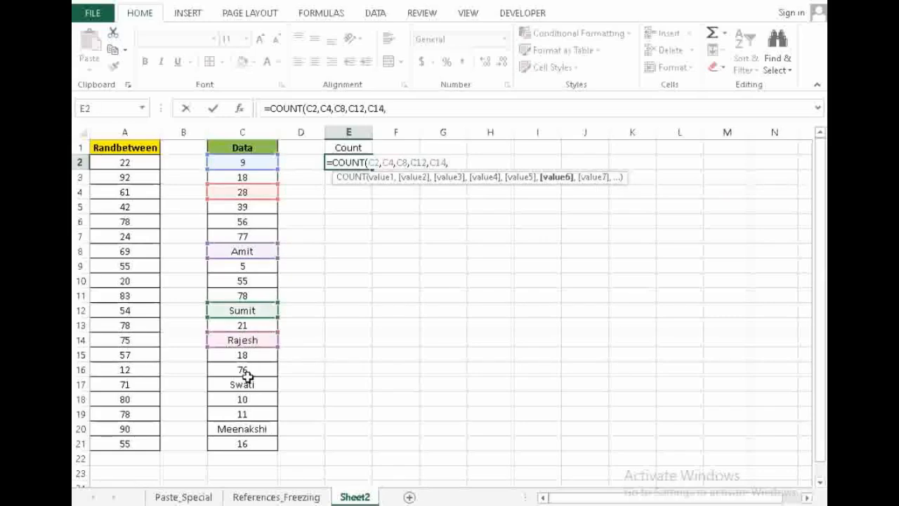
{"action": "left_click", "coordinate": [238, 369]}
{"action": "type", "text": ")"}
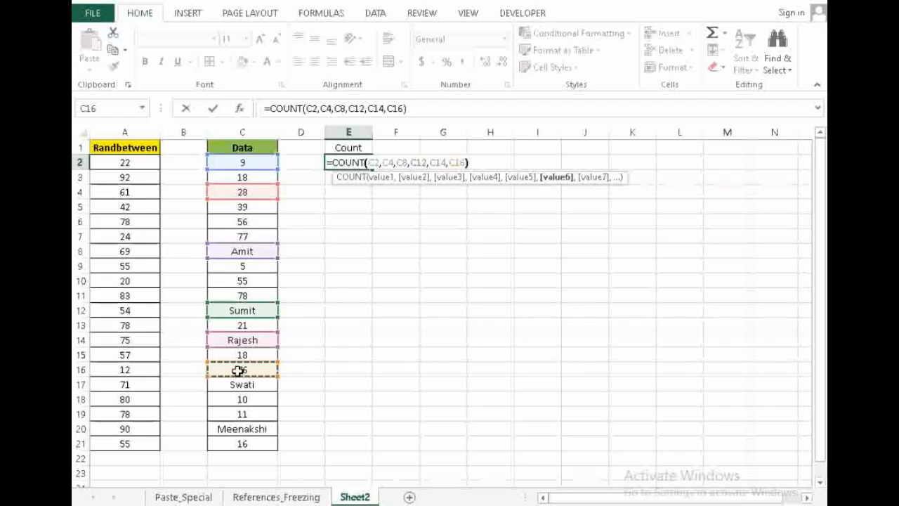
{"action": "key", "text": "ctrl+Return"}
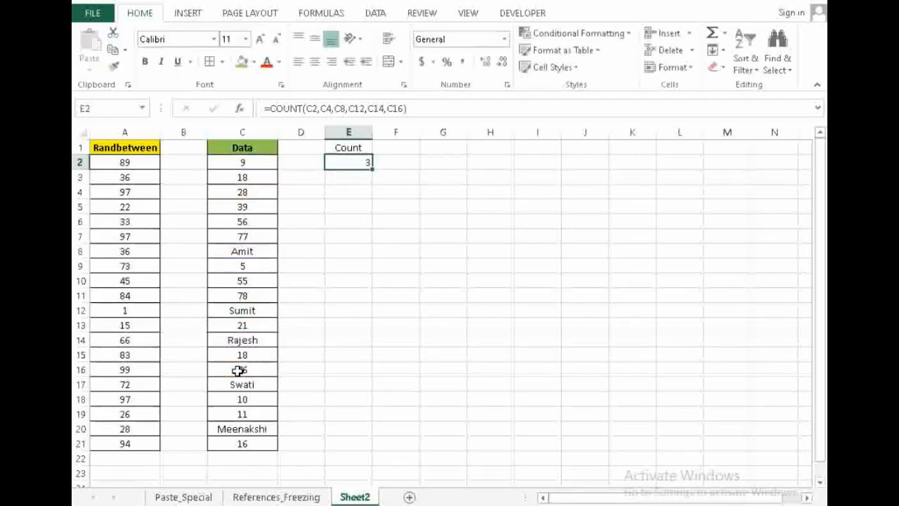
Examine which Data cells the COUNT formula in E2 refers to, leaving the formula as it is
{"action": "key", "text": "F2"}
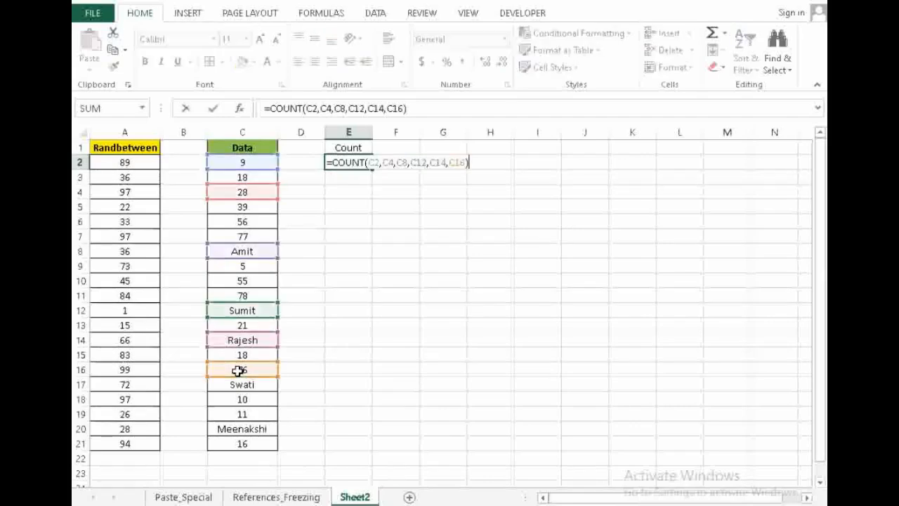
{"action": "key", "text": "ctrl+Return"}
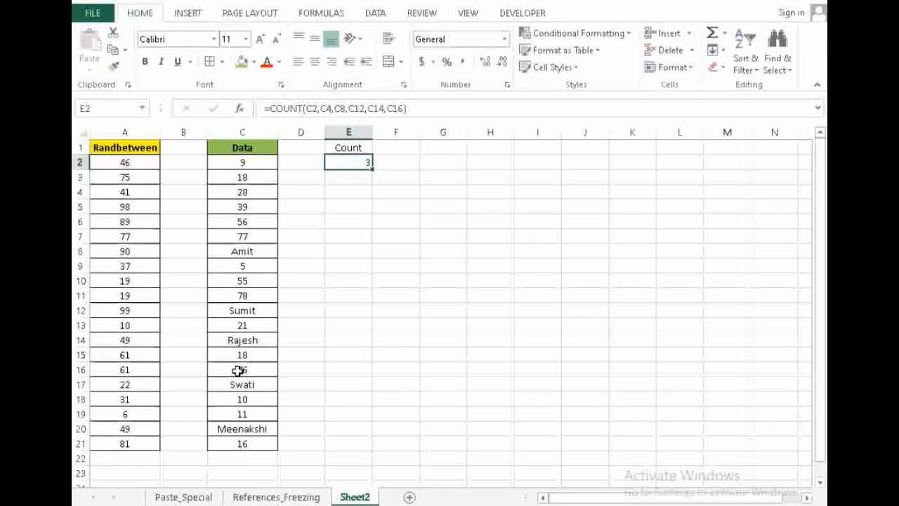
{"action": "key", "text": "F2"}
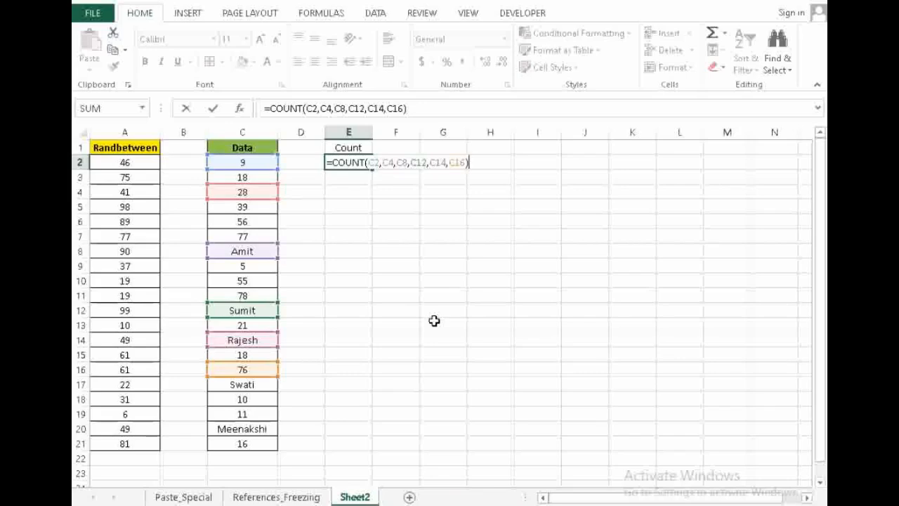
{"action": "key", "text": "shift+Return"}
{"action": "key", "text": "Down"}
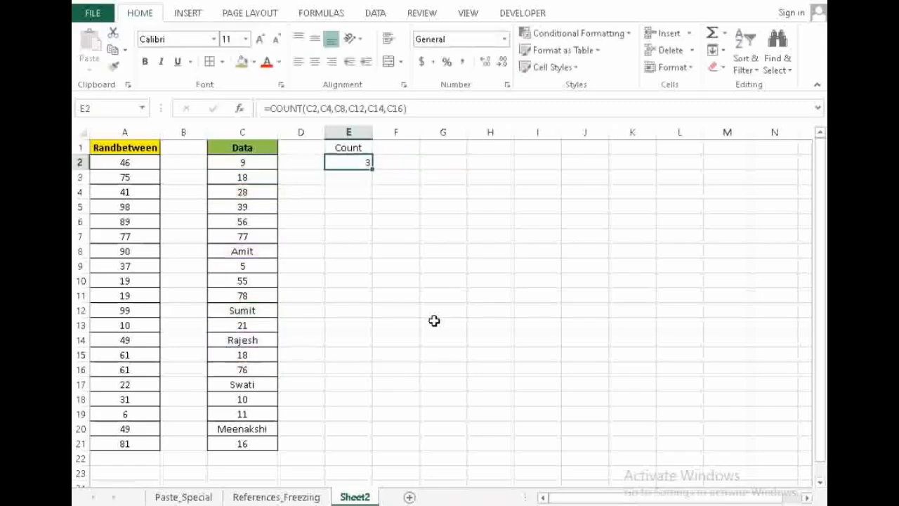
{"action": "key", "text": "Up"}
{"action": "key", "text": "Down"}
{"action": "key", "text": "Up"}
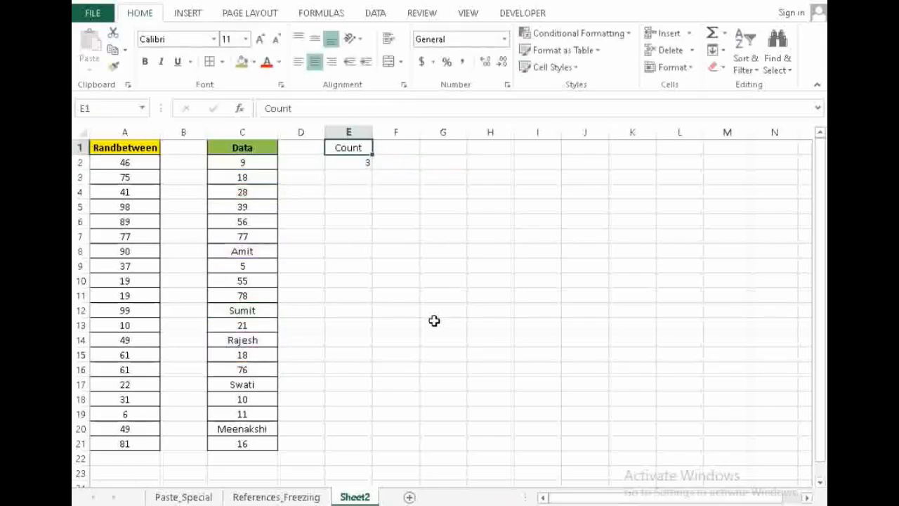
{"action": "key", "text": "Down"}
{"action": "key", "text": "Right"}
{"action": "key", "text": "Right"}
{"action": "key", "text": "Left"}
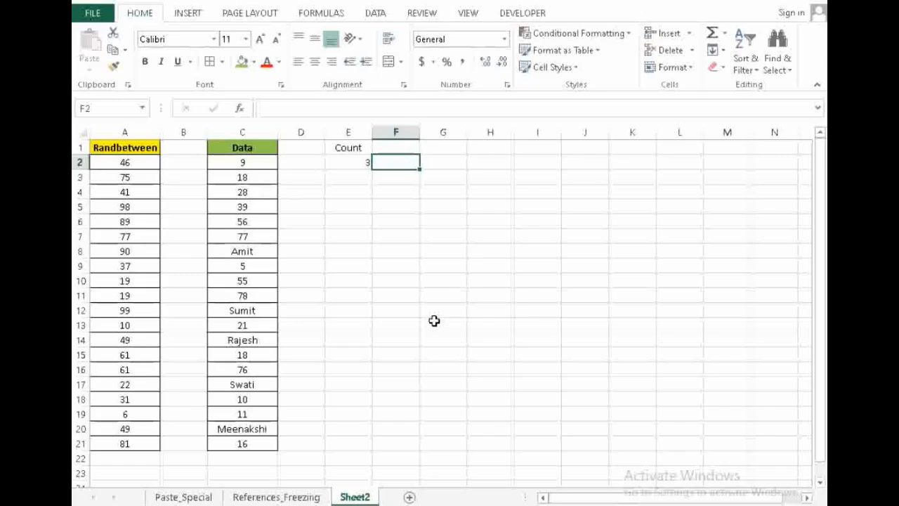
{"action": "type", "text": "=coun"}
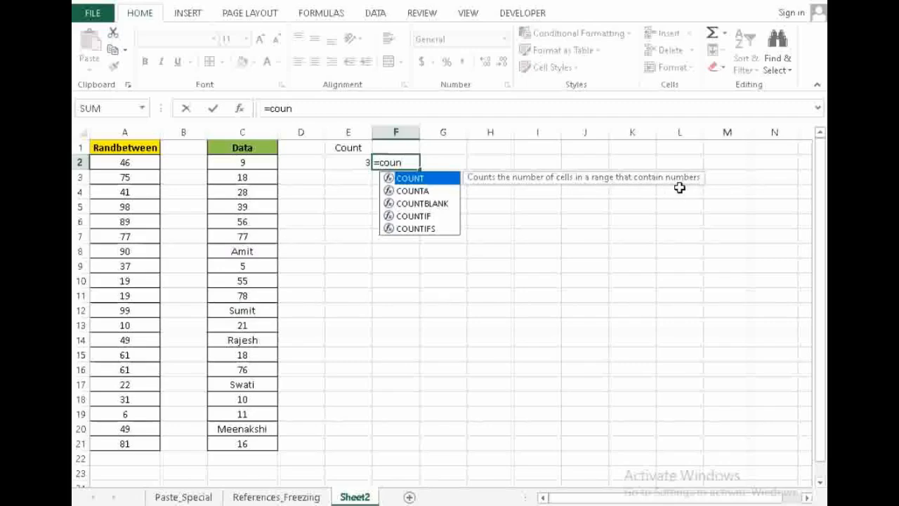
{"action": "key", "text": "Escape"}
{"action": "key", "text": "Escape"}
{"action": "key", "text": "Down"}
{"action": "key", "text": "Up"}
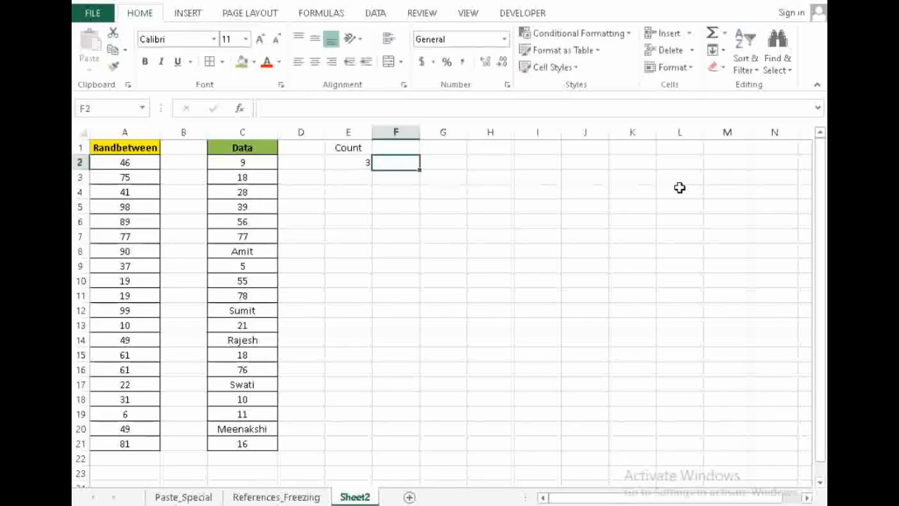
Center the Count heading and its result in cells E1:E2
{"action": "key", "text": "Up"}
{"action": "key", "text": "Left"}
{"action": "key", "text": "shift+Down"}
{"action": "key", "text": "alt+h"}
{"action": "key", "text": "a"}
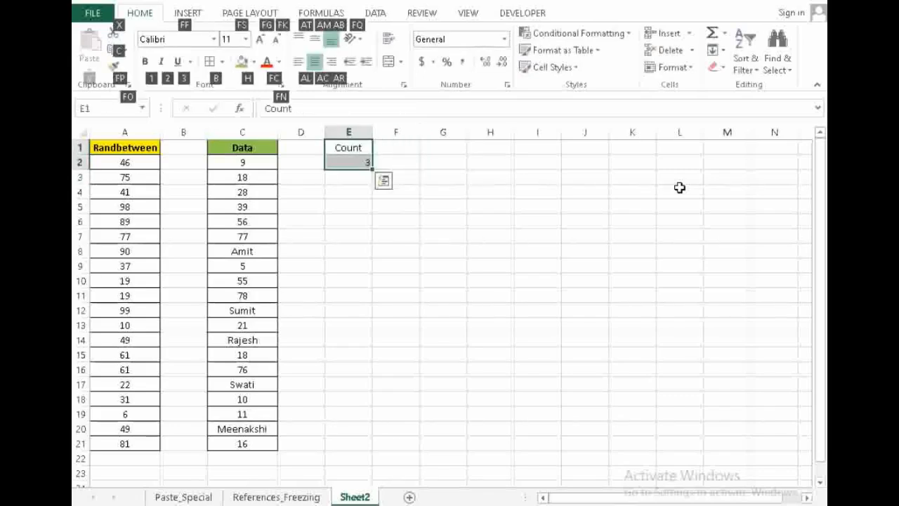
{"action": "key", "text": "l"}
{"action": "key", "text": "alt+h"}
{"action": "key", "text": "a"}
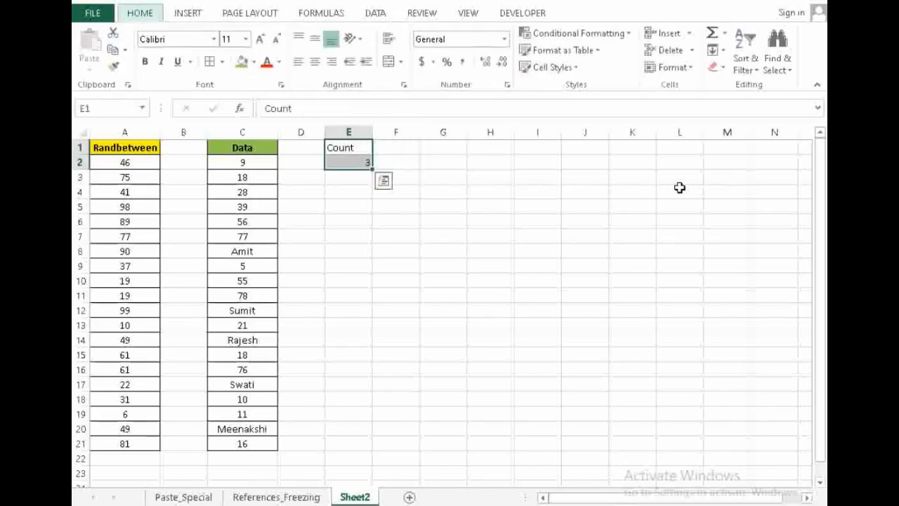
{"action": "key", "text": "c"}
Enter =COUNT(C2:C21) in cell F2 to count the numbers in the whole Data range
{"action": "key", "text": "Down"}
{"action": "key", "text": "F2"}
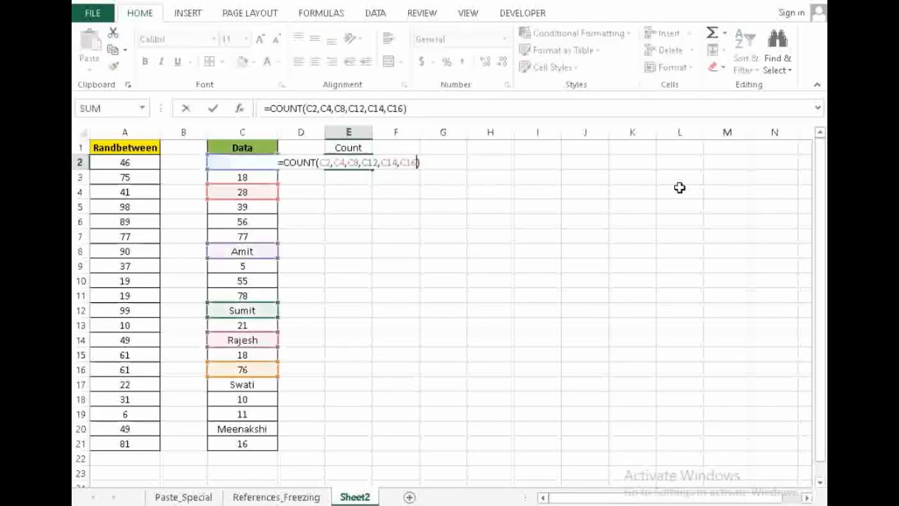
{"action": "key", "text": "Tab"}
{"action": "type", "text": "=count"}
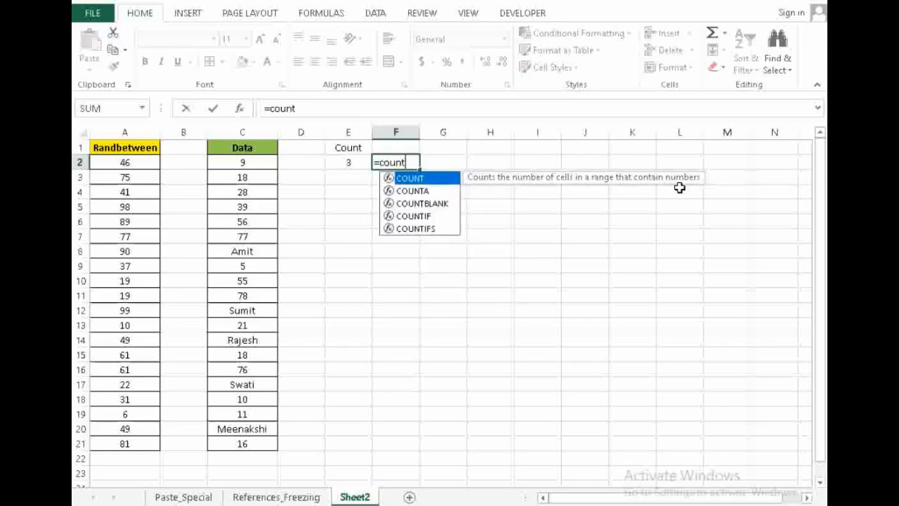
{"action": "key", "text": "Tab"}
{"action": "key", "text": "Left"}
{"action": "key", "text": "Left"}
{"action": "key", "text": "Left"}
{"action": "key", "text": "shift+Down"}
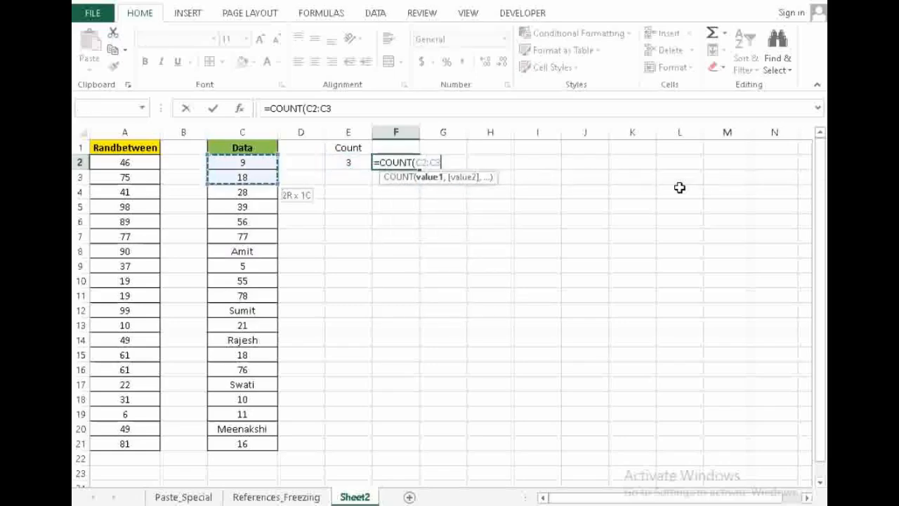
{"action": "key", "text": "shift+Down"}
{"action": "key", "text": "shift+Down"}
{"action": "key", "text": "shift+Down"}
{"action": "key", "text": "shift+Down"}
{"action": "key", "text": "shift+Down"}
{"action": "key", "text": "shift+Down"}
{"action": "key", "text": "shift+Down"}
{"action": "key", "text": "shift+Down"}
{"action": "key", "text": "shift+Down"}
{"action": "key", "text": "shift+Down"}
{"action": "key", "text": "shift+Down"}
{"action": "key", "text": "shift+Down"}
{"action": "key", "text": "shift+Down"}
{"action": "key", "text": "shift+Down"}
{"action": "key", "text": "shift+Down"}
{"action": "key", "text": "shift+Down"}
{"action": "key", "text": "shift+Down"}
{"action": "key", "text": "shift+Down"}
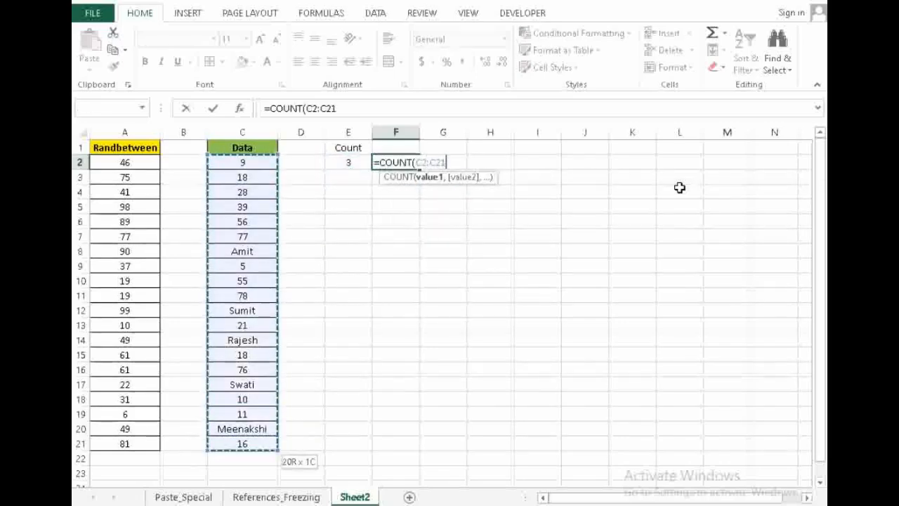
{"action": "type", "text": ")"}
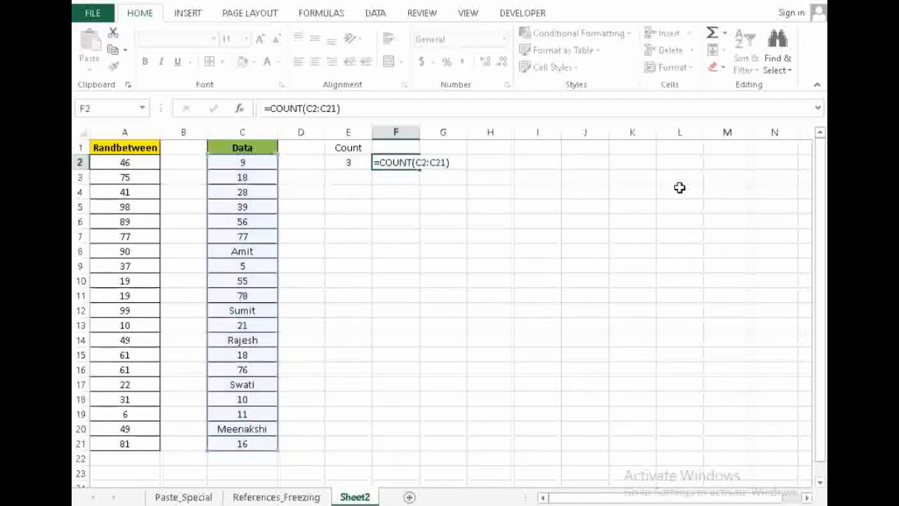
Commit the COUNT formula in F2 and review the Data cells it covers against its result
{"action": "key", "text": "Return"}
{"action": "key", "text": "Return"}
{"action": "key", "text": "Up"}
{"action": "key", "text": "Up"}
{"action": "key", "text": "Left"}
{"action": "key", "text": "Left"}
{"action": "key", "text": "Left"}
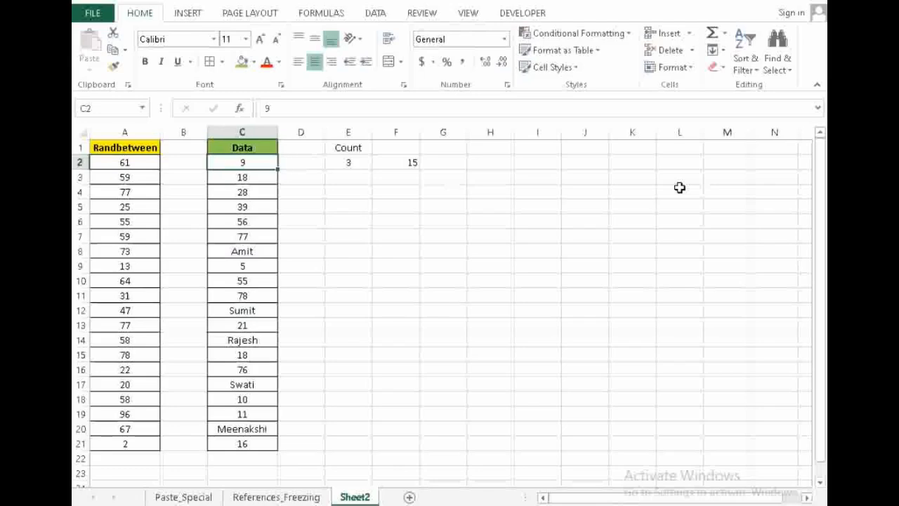
{"action": "key", "text": "ctrl+shift+Down"}
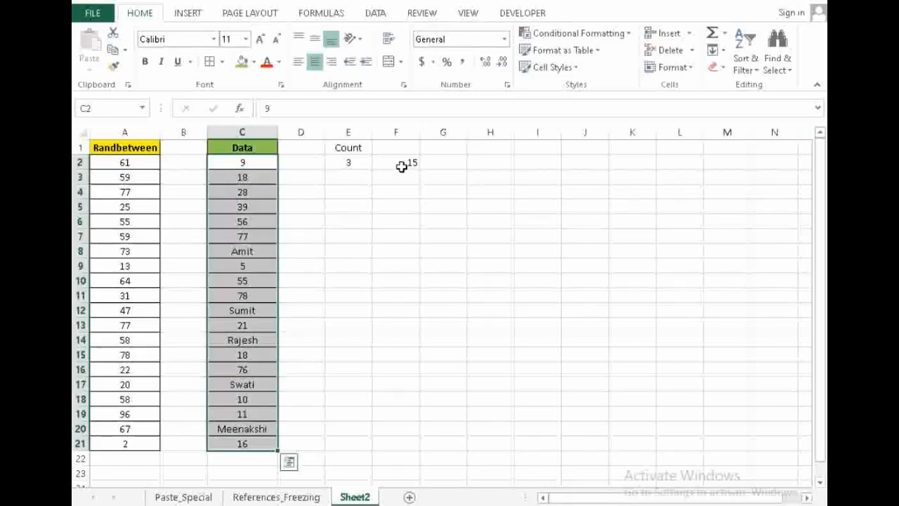
{"action": "left_click", "coordinate": [401, 165]}
{"action": "left_click", "coordinate": [245, 235]}
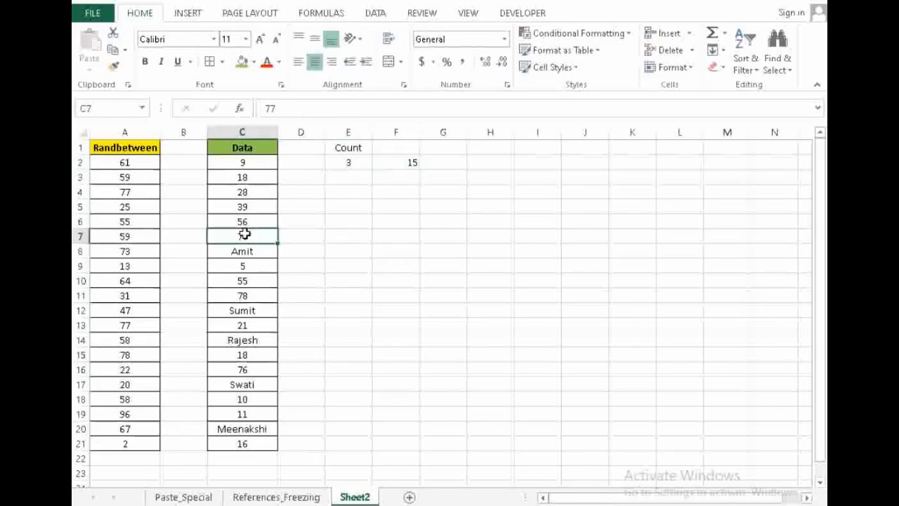
{"action": "left_click", "coordinate": [242, 262]}
{"action": "left_click", "coordinate": [271, 176]}
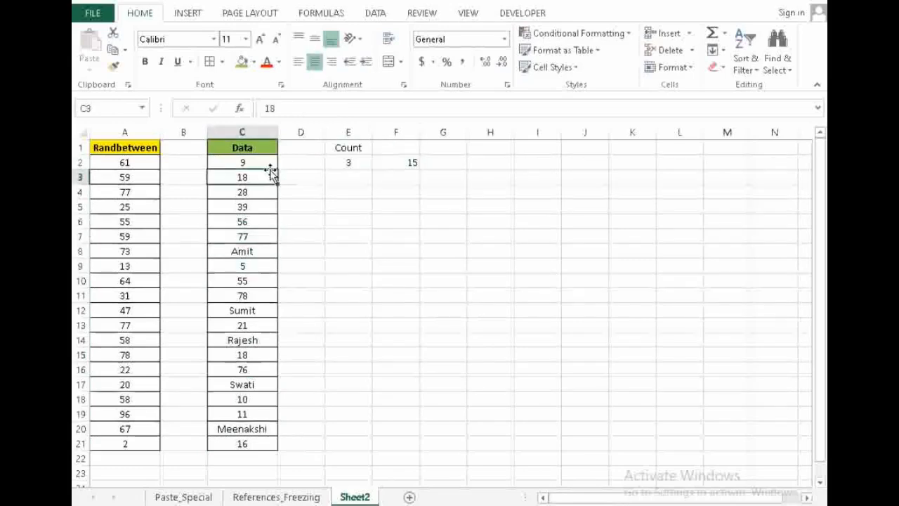
{"action": "left_click", "coordinate": [406, 163]}
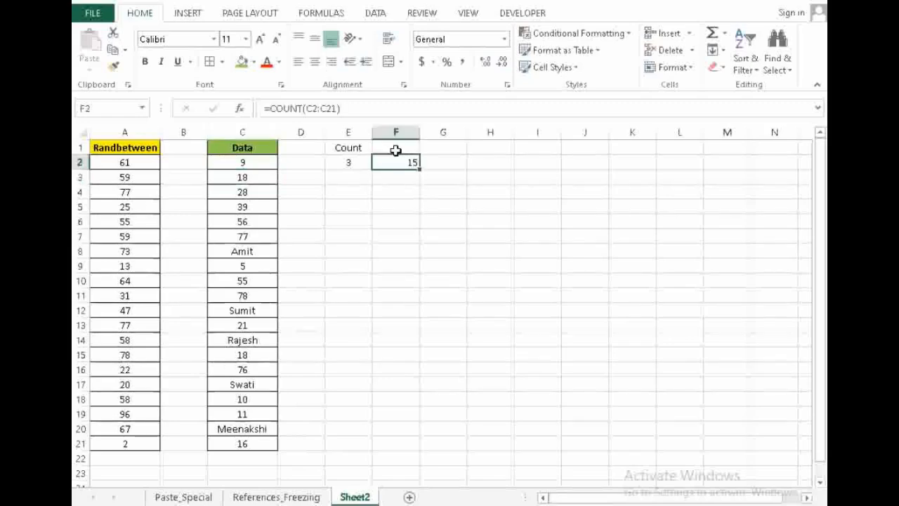
Enter the heading Count in cell F1 above the full-range count
{"action": "left_click", "coordinate": [395, 150]}
{"action": "type", "text": "C"}
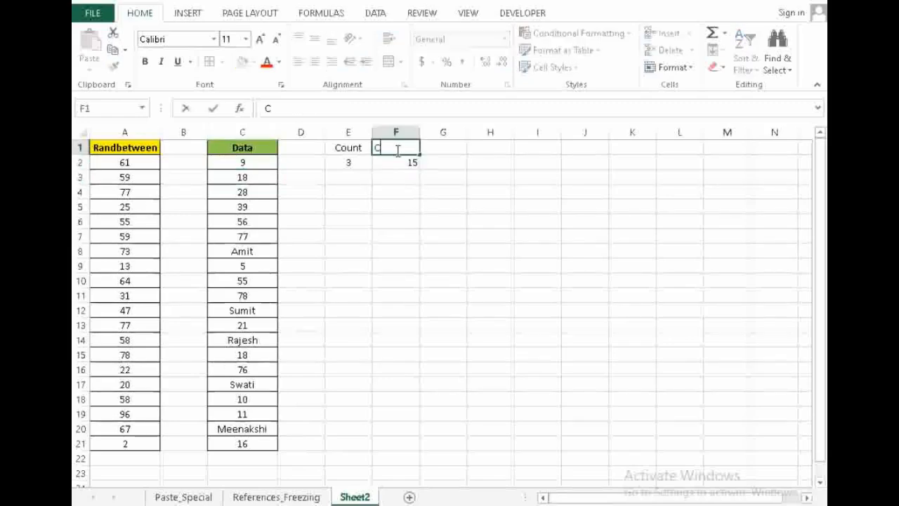
{"action": "key", "text": "BackSpace"}
{"action": "key", "text": "BackSpace"}
{"action": "key", "text": "Return"}
Center both Count headings and their results in cells E1:F2
{"action": "key", "text": "Down"}
{"action": "key", "text": "Up"}
{"action": "key", "text": "Up"}
{"action": "key", "text": "Left"}
{"action": "key", "text": "shift+Down"}
{"action": "key", "text": "shift+Right"}
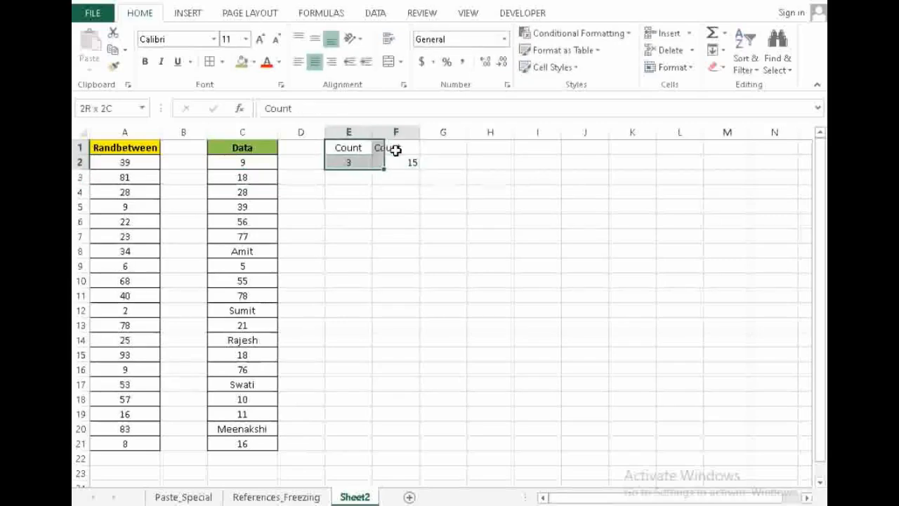
{"action": "key", "text": "alt"}
{"action": "key", "text": "a"}
{"action": "key", "text": "c"}
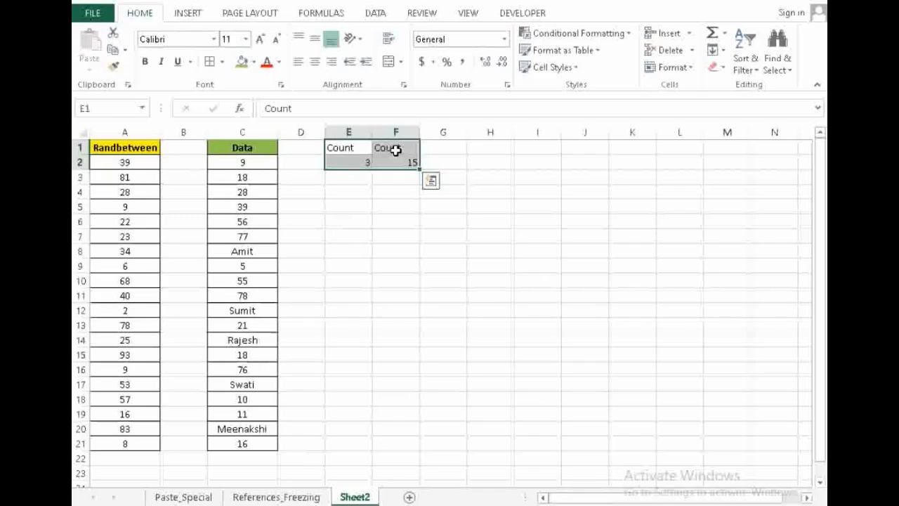
{"action": "key", "text": "alt+h"}
{"action": "key", "text": "a"}
{"action": "key", "text": "c"}
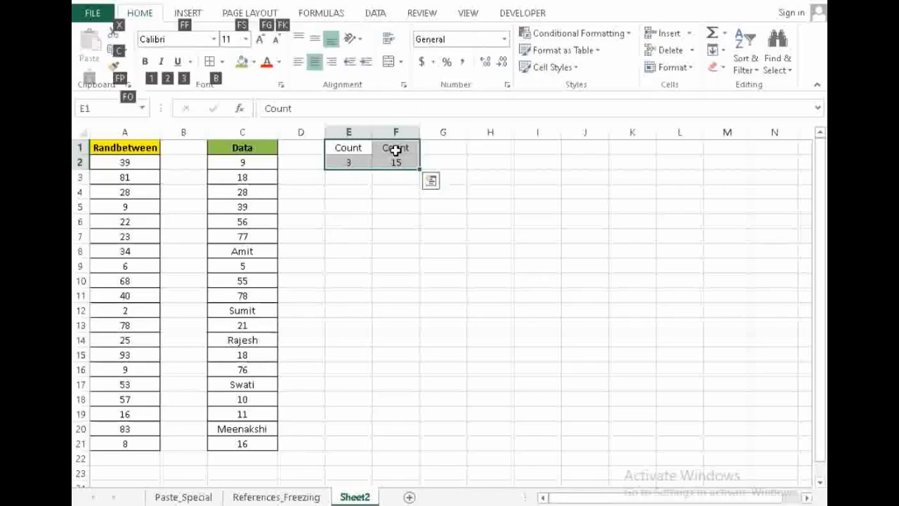
Apply all borders to the Count cells E1:F2
{"action": "key", "text": "alt+h"}
{"action": "key", "text": "b"}
{"action": "key", "text": "a"}
Make the Count headings in E1:F1 bold and give them a yellow fill
{"action": "key", "text": "shift+Up"}
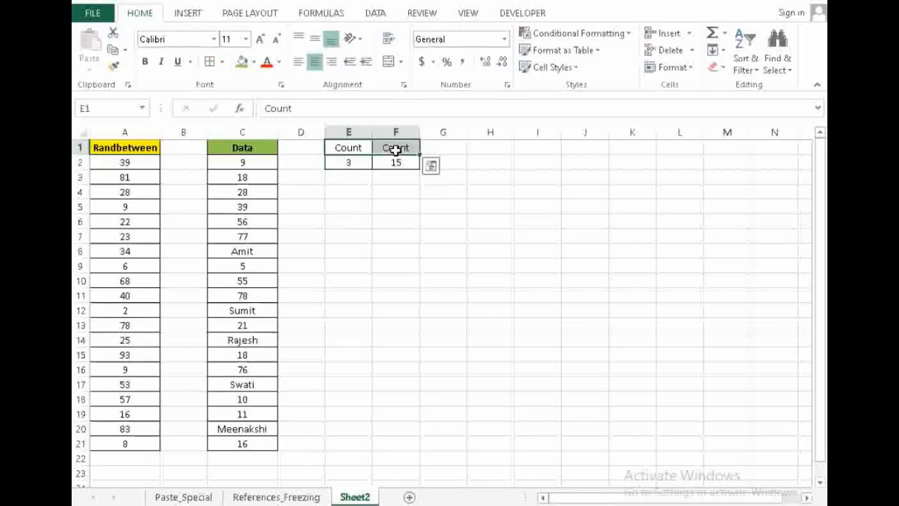
{"action": "key", "text": "ctrl+b"}
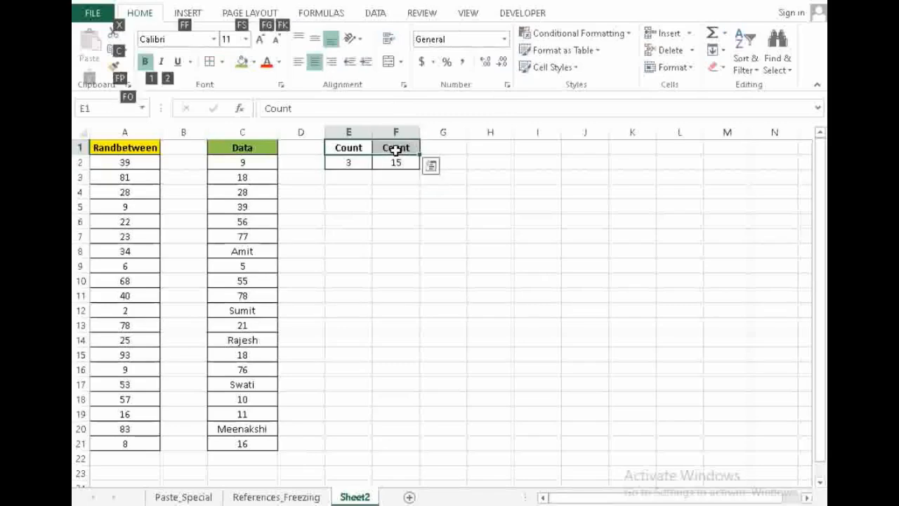
{"action": "key", "text": "alt+h"}
{"action": "key", "text": "h"}
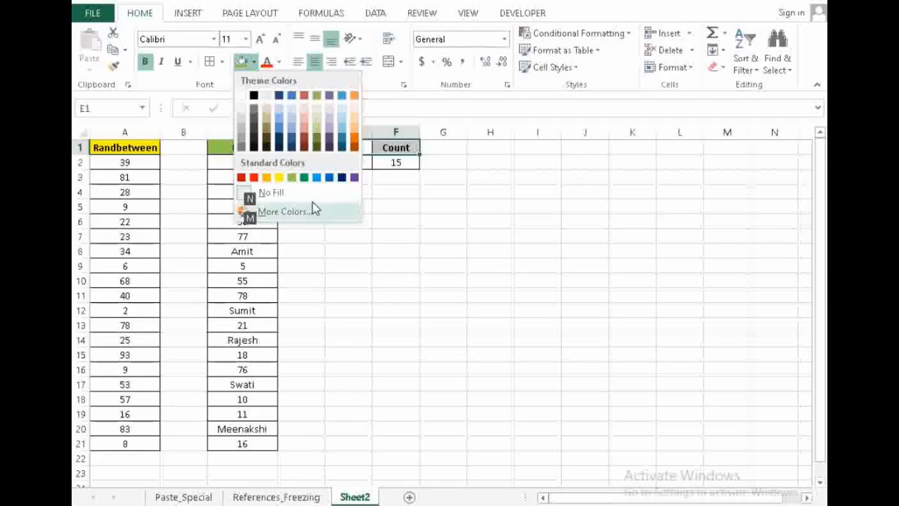
{"action": "left_click", "coordinate": [278, 178]}
Enter the heading CountA in cell H1, leaving column G empty beside the Count results
{"action": "left_click", "coordinate": [403, 177]}
{"action": "key", "text": "Up"}
{"action": "key", "text": "Up"}
{"action": "key", "text": "Right"}
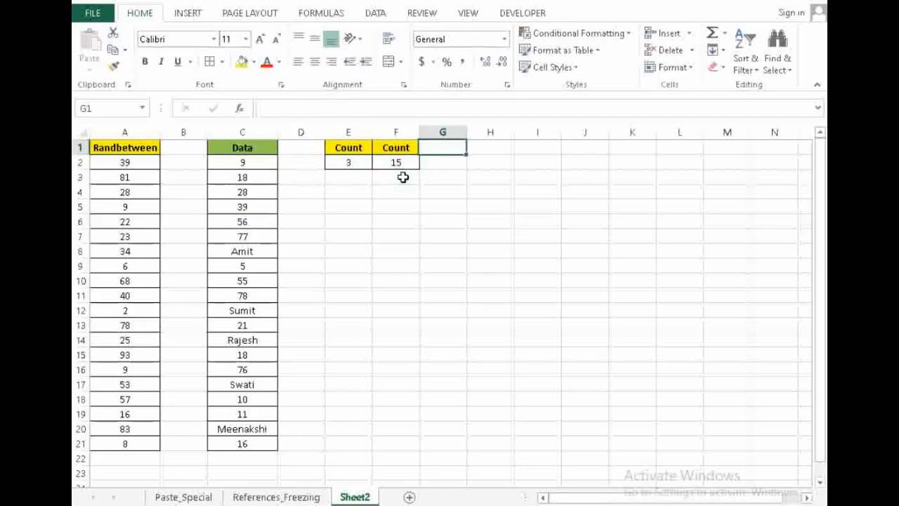
{"action": "key", "text": "Right"}
{"action": "type", "text": "Count"}
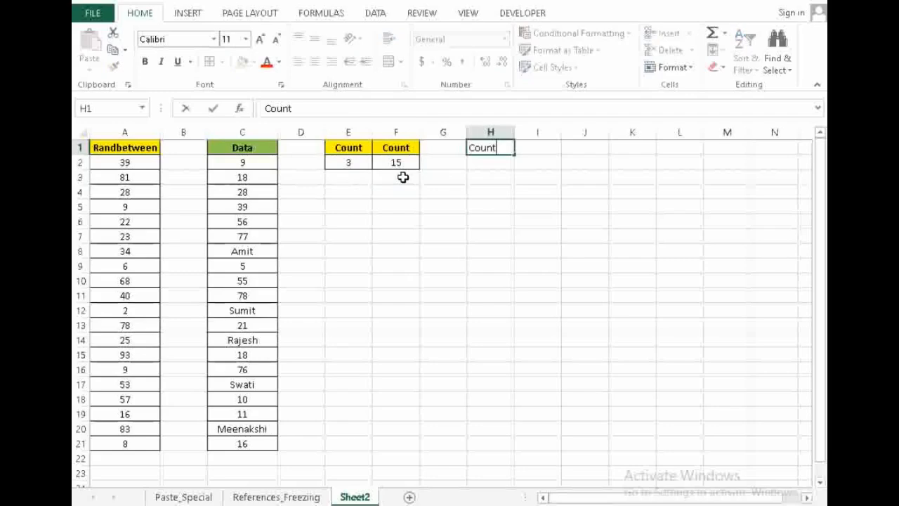
{"action": "key", "text": "Return"}
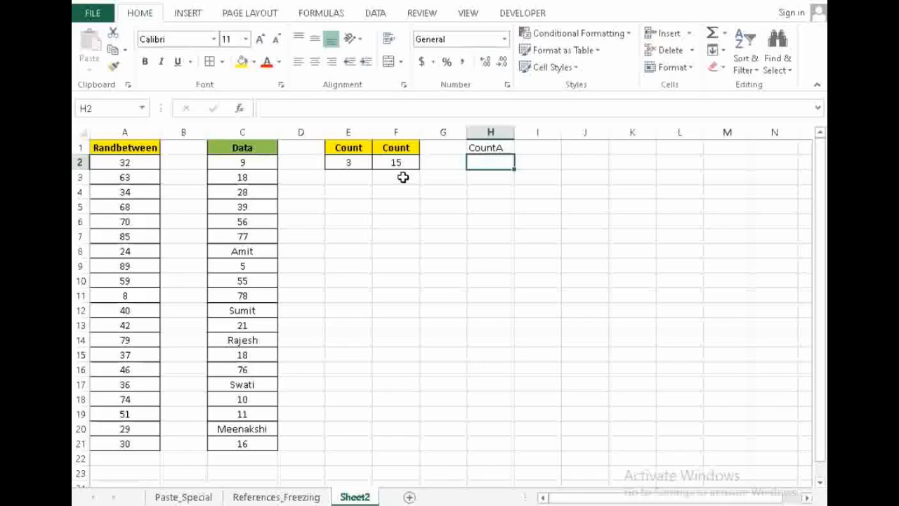
Start a COUNTA formula in cell H2 under the CountA heading
{"action": "type", "text": "="}
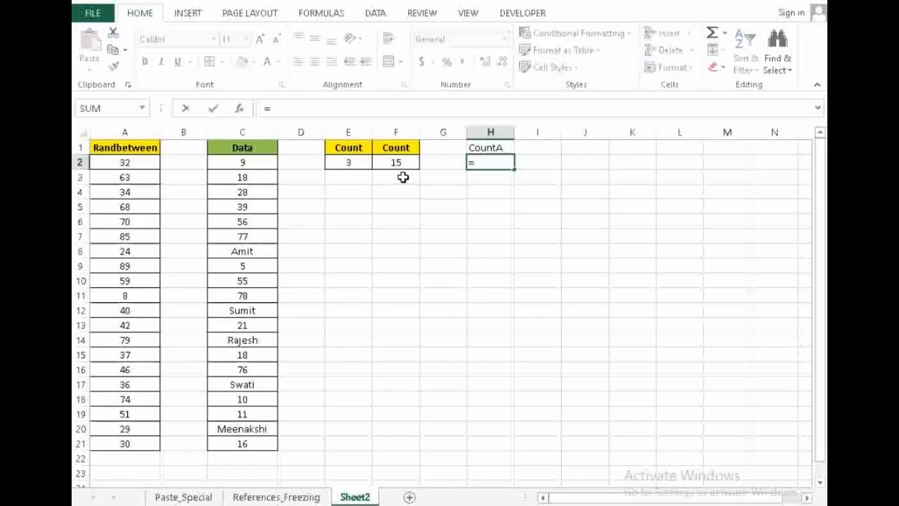
{"action": "type", "text": "count"}
{"action": "key", "text": "Down"}
{"action": "key", "text": "Tab"}
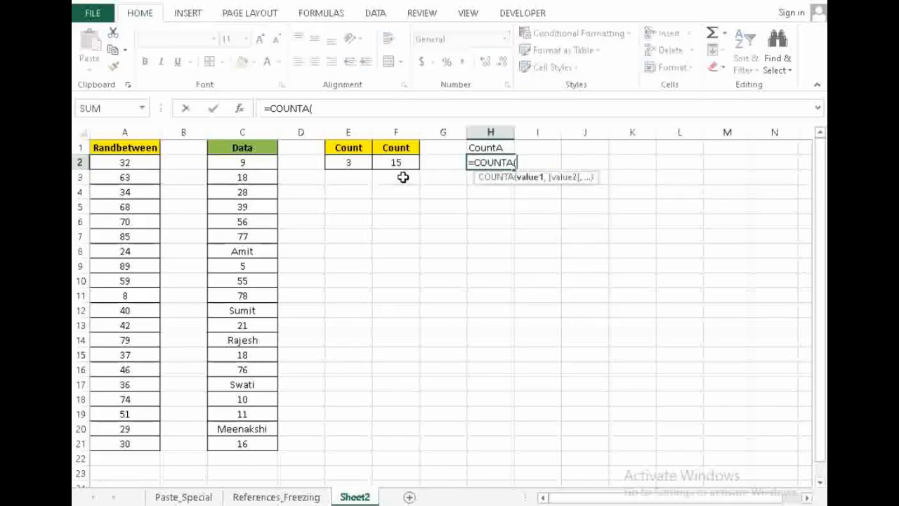
{"action": "key", "text": "Left"}
{"action": "key", "text": "Left"}
{"action": "key", "text": "Left"}
{"action": "key", "text": "Left"}
{"action": "key", "text": "Left"}
{"action": "key", "text": "ctrl+shift+Down"}
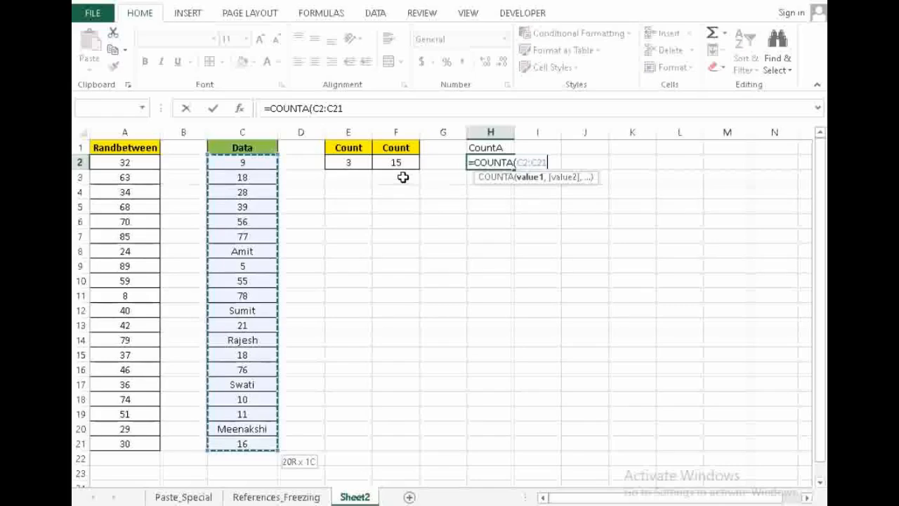
{"action": "key", "text": "ctrl+shift+Up"}
{"action": "key", "text": "BackSpace"}
{"action": "key", "text": "BackSpace"}
{"action": "key", "text": "BackSpace"}
{"action": "key", "text": "BackSpace"}
{"action": "key", "text": "BackSpace"}
{"action": "key", "text": "BackSpace"}
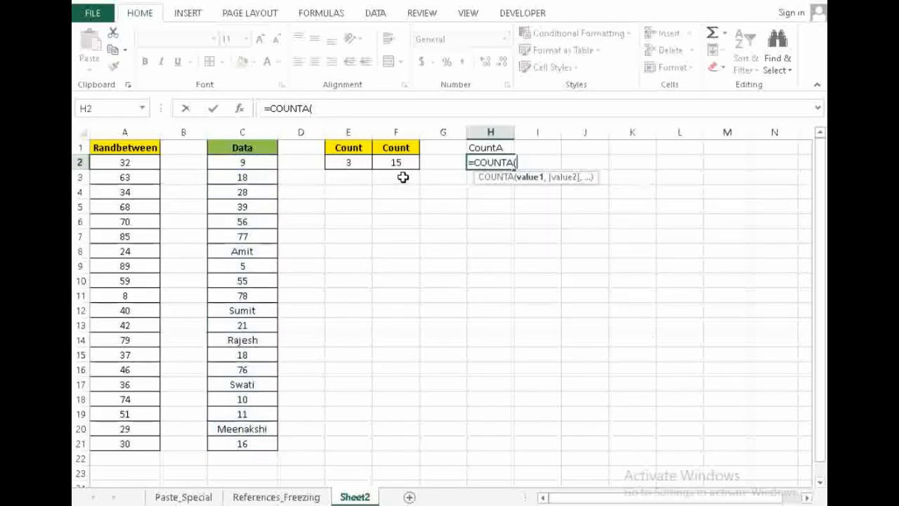
Complete the formula in H2 as =COUNTA(C2,C4,C8,C12), using individual cells from the Data column
{"action": "left_click", "coordinate": [241, 163]}
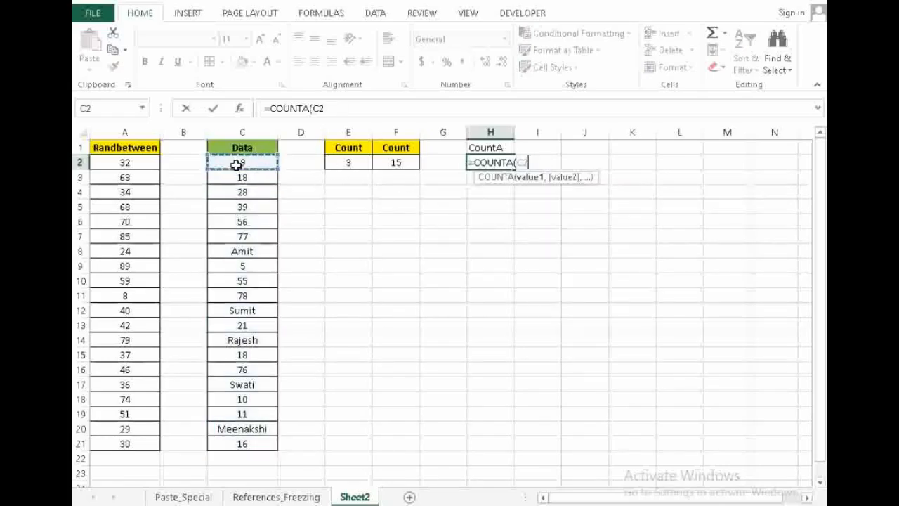
{"action": "type", "text": ","}
{"action": "left_click", "coordinate": [238, 191]}
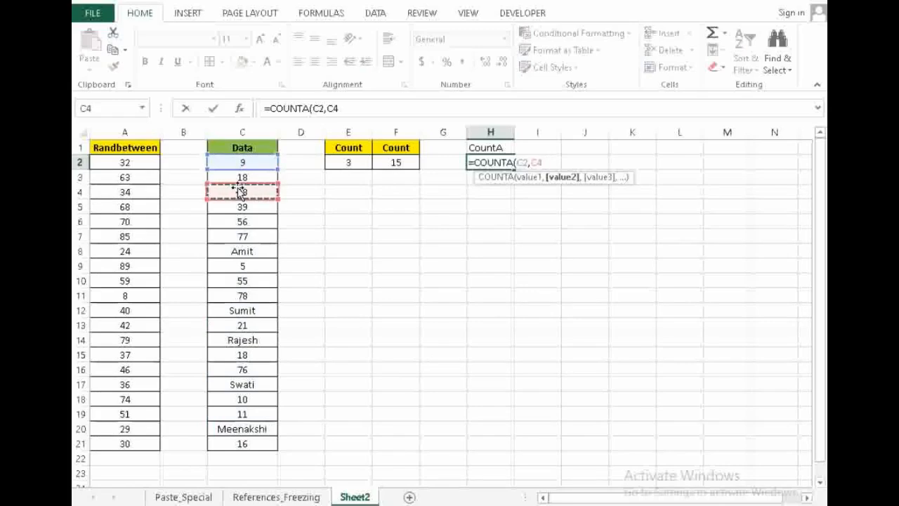
{"action": "type", "text": ","}
{"action": "left_click", "coordinate": [233, 249]}
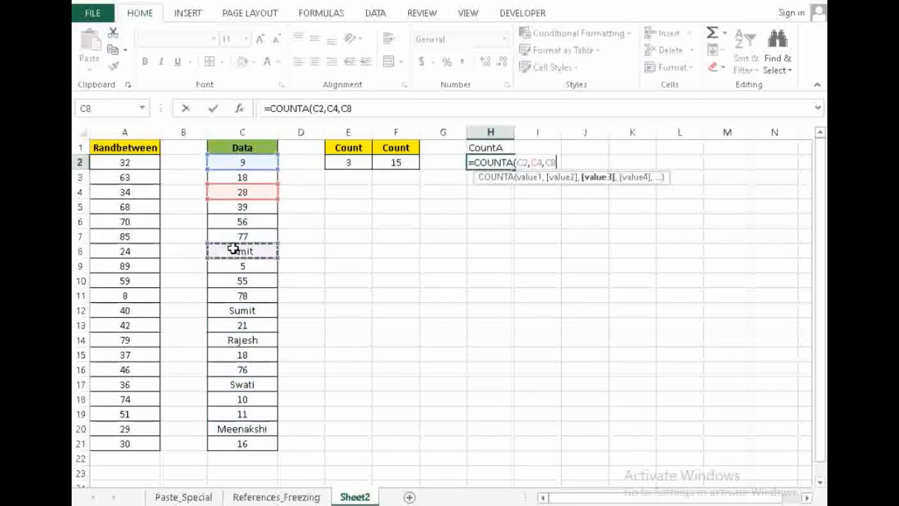
{"action": "type", "text": ","}
{"action": "left_click", "coordinate": [240, 310]}
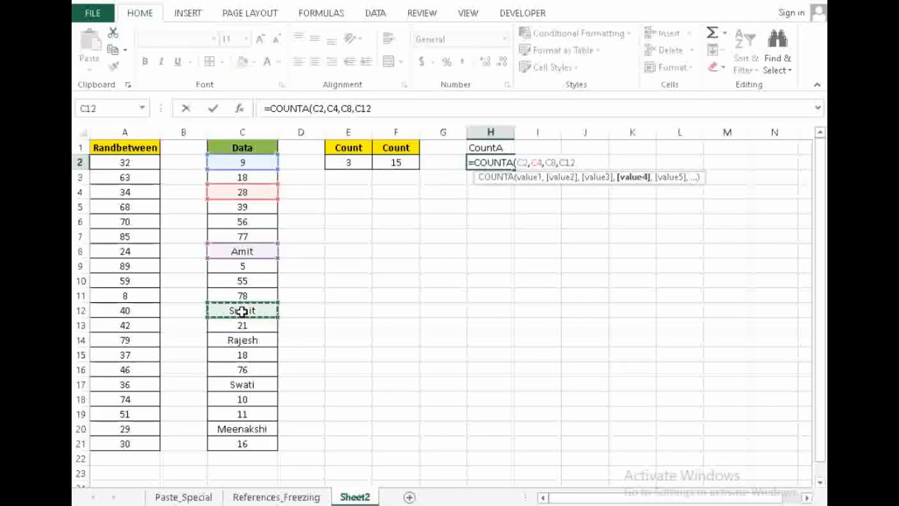
{"action": "type", "text": ")"}
{"action": "key", "text": "Return"}
{"action": "key", "text": "Up"}
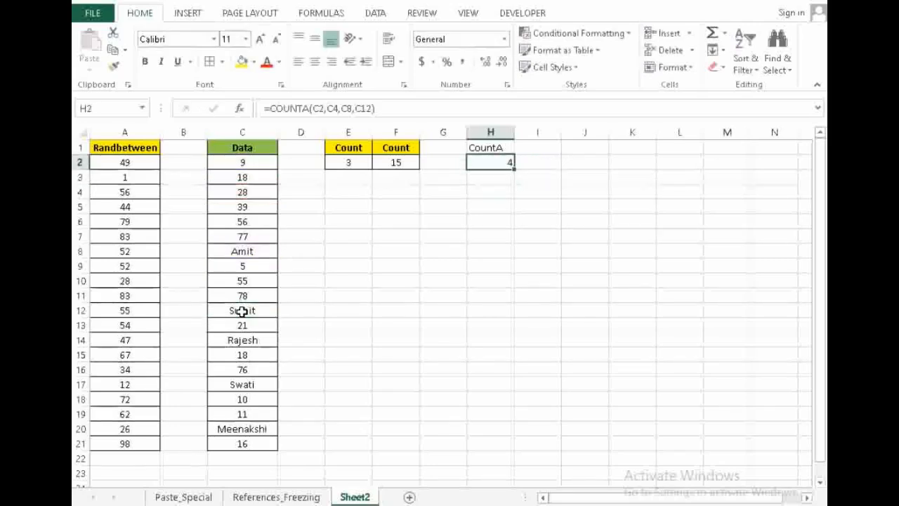
Center the COUNTA result in H2 and examine which Data cells its formula refers to
{"action": "key", "text": "alt+h"}
{"action": "key", "text": "a"}
{"action": "key", "text": "c"}
{"action": "key", "text": "Down"}
{"action": "key", "text": "Up"}
{"action": "key", "text": "F2"}
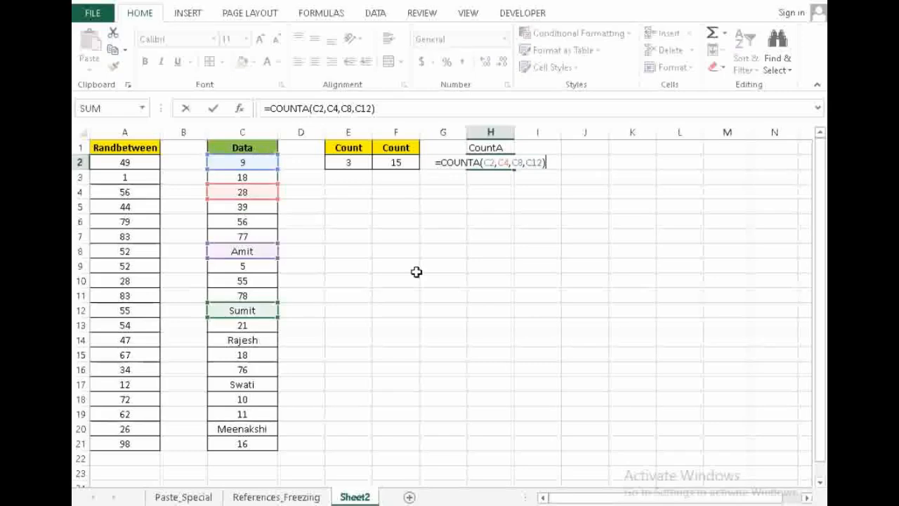
{"action": "key", "text": "Tab"}
Enter =COUNTA(C2:C21) in cell I2 to count all non-empty cells in the Data range
{"action": "type", "text": "=count"}
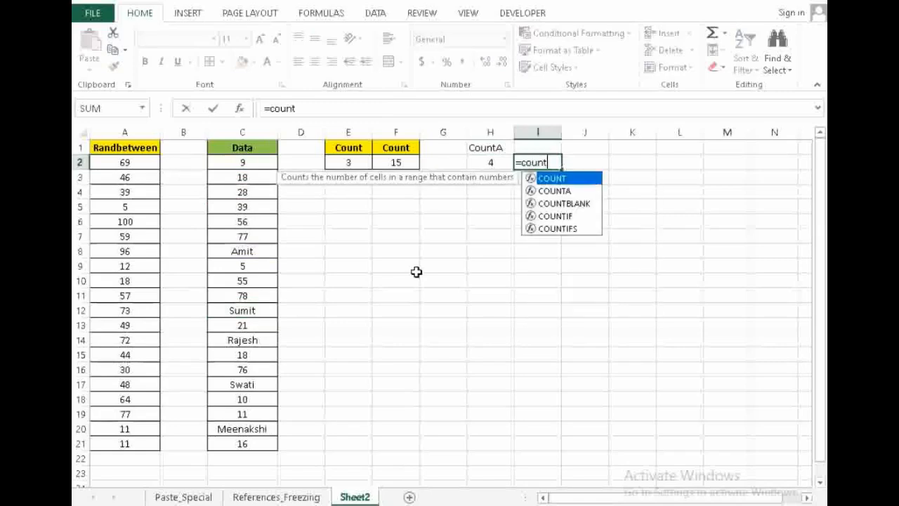
{"action": "key", "text": "Down"}
{"action": "key", "text": "Tab"}
{"action": "key", "text": "Left"}
{"action": "key", "text": "Left"}
{"action": "key", "text": "Left"}
{"action": "key", "text": "Left"}
{"action": "key", "text": "Left"}
{"action": "key", "text": "Left"}
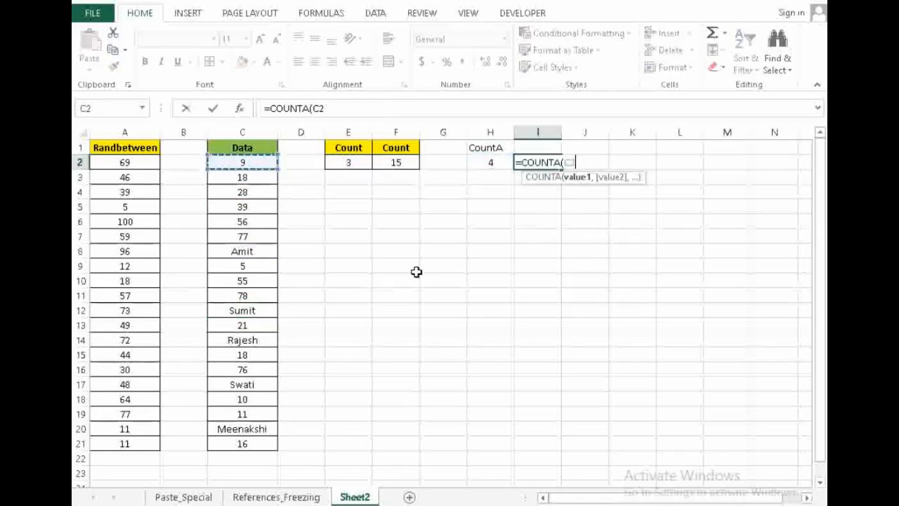
{"action": "key", "text": "ctrl+shift+Down"}
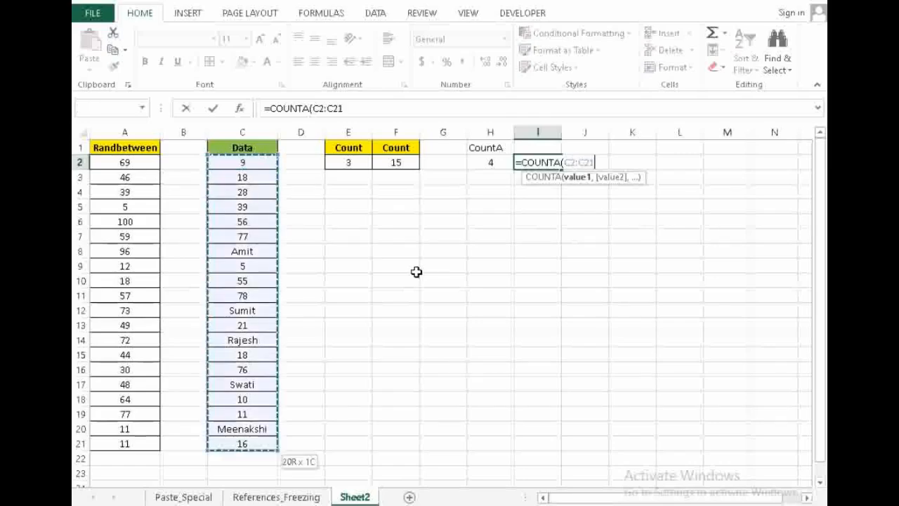
{"action": "type", "text": ")"}
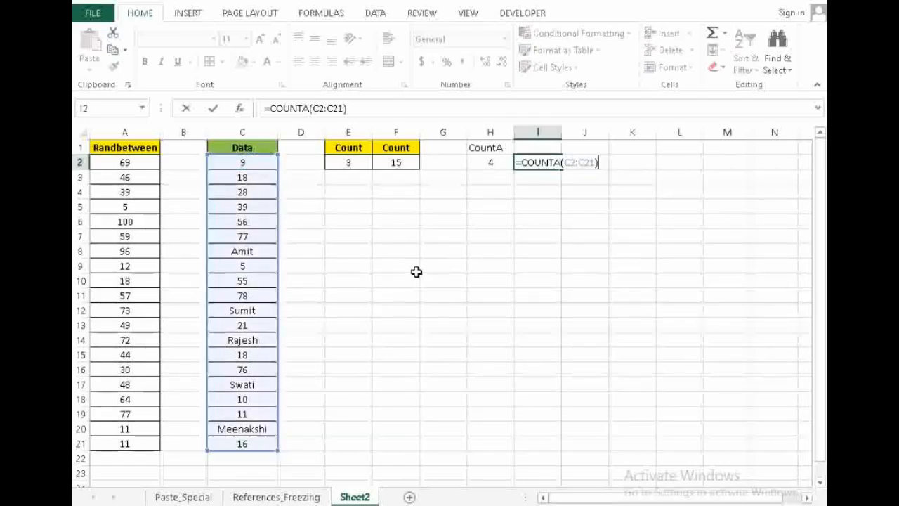
{"action": "key", "text": "Return"}
Center the COUNTA result in I2 and examine the range its formula refers to
{"action": "key", "text": "Up"}
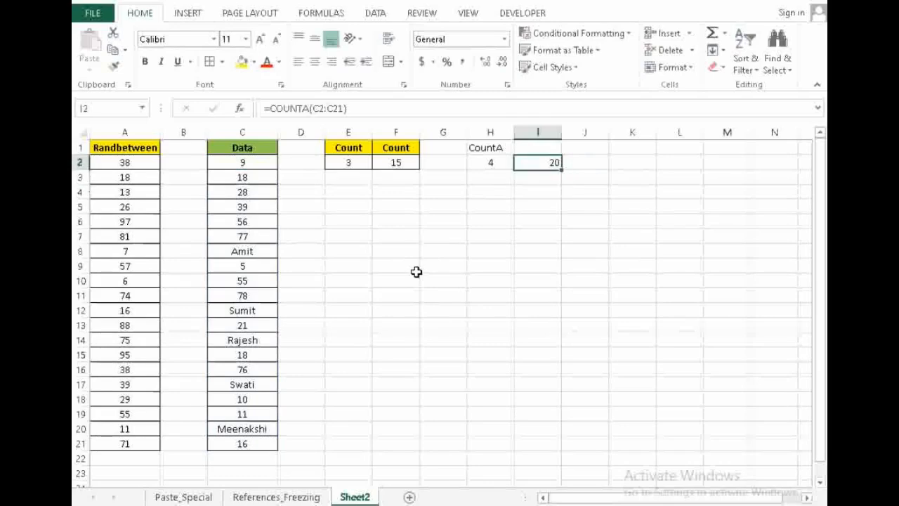
{"action": "key", "text": "alt+h"}
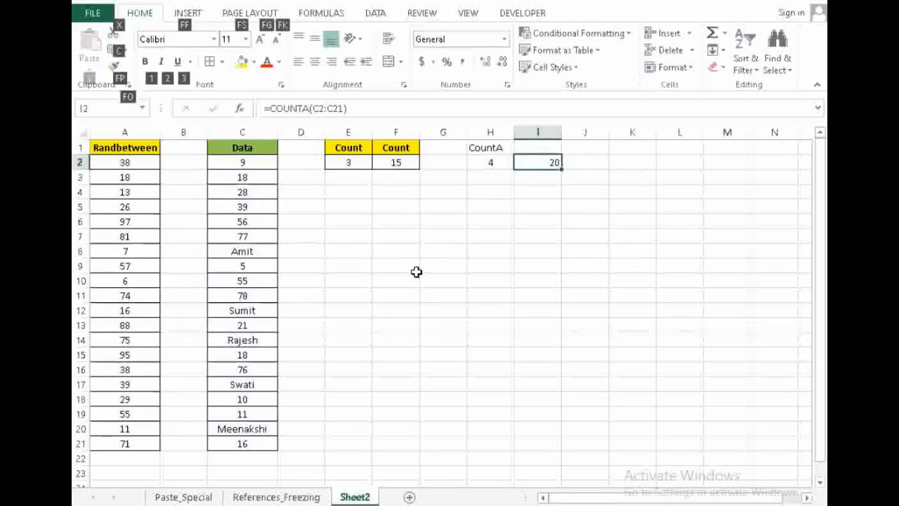
{"action": "key", "text": "Escape"}
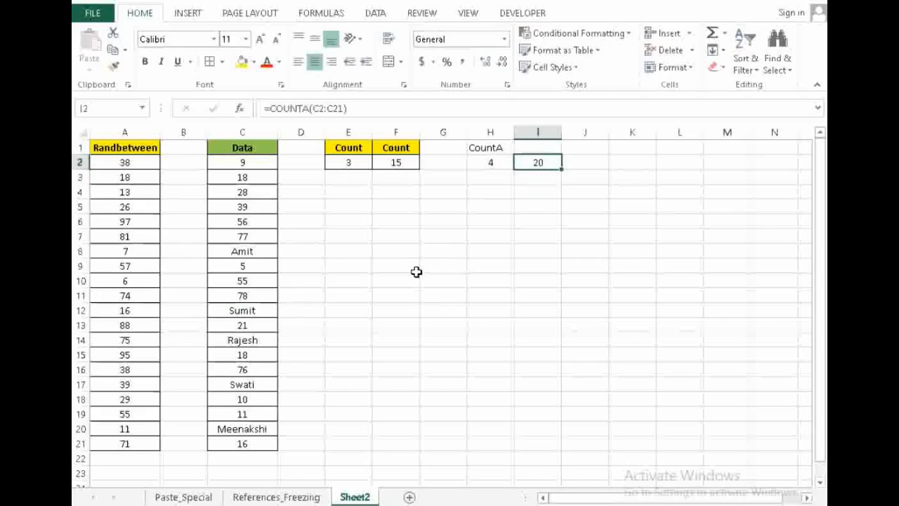
{"action": "key", "text": "F2"}
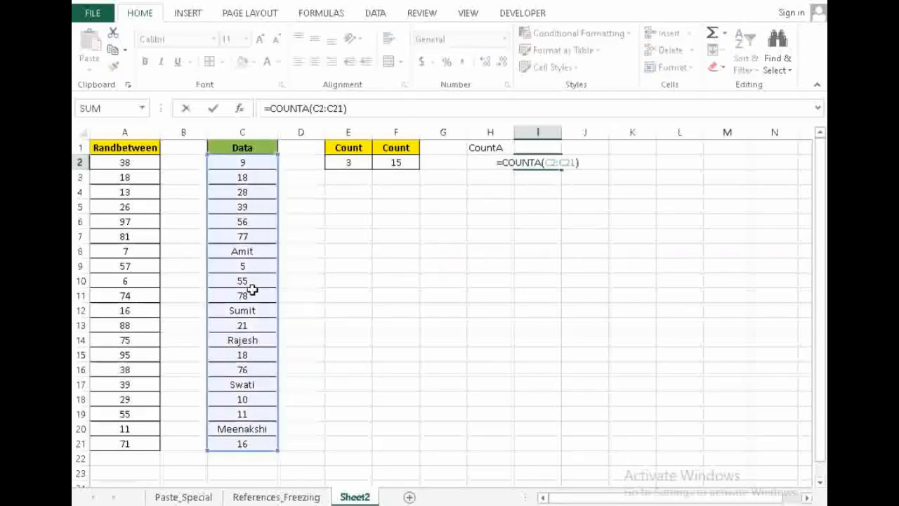
{"action": "key", "text": "Escape"}
Close the I2 formula and clear the contents of cell C6 in the Data column
{"action": "key", "text": "Down"}
{"action": "key", "text": "Down"}
{"action": "key", "text": "Left"}
{"action": "key", "text": "Left"}
{"action": "key", "text": "Left"}
{"action": "key", "text": "Left"}
{"action": "key", "text": "Left"}
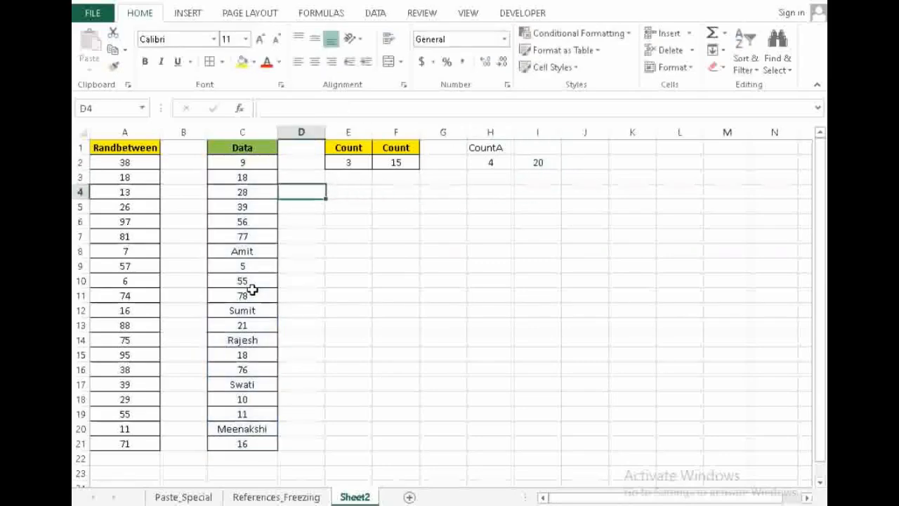
{"action": "key", "text": "Down"}
{"action": "key", "text": "Left"}
{"action": "key", "text": "Down"}
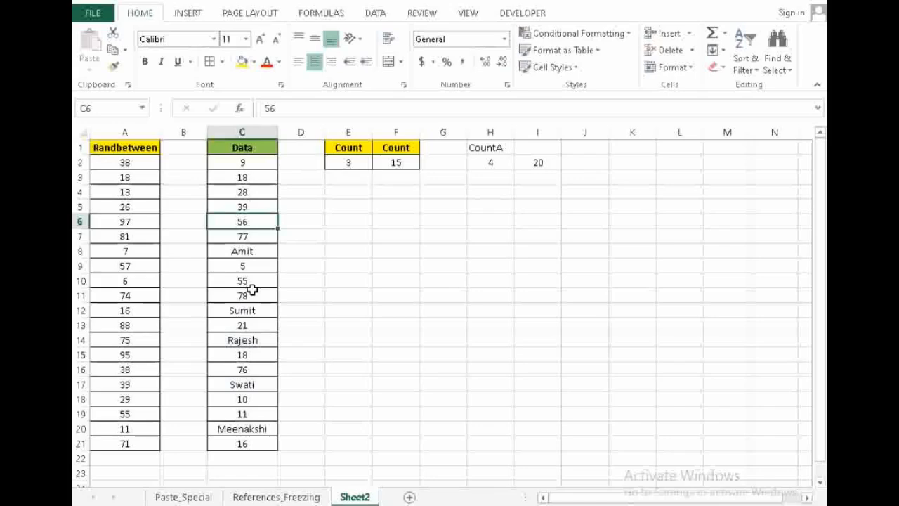
{"action": "key", "text": "Delete"}
Examine the COUNTA result in I2 and the Data range its formula refers to with C6 blank
{"action": "key", "text": "Right"}
{"action": "key", "text": "Right"}
{"action": "key", "text": "Right"}
{"action": "key", "text": "Right"}
{"action": "key", "text": "Right"}
{"action": "key", "text": "Right"}
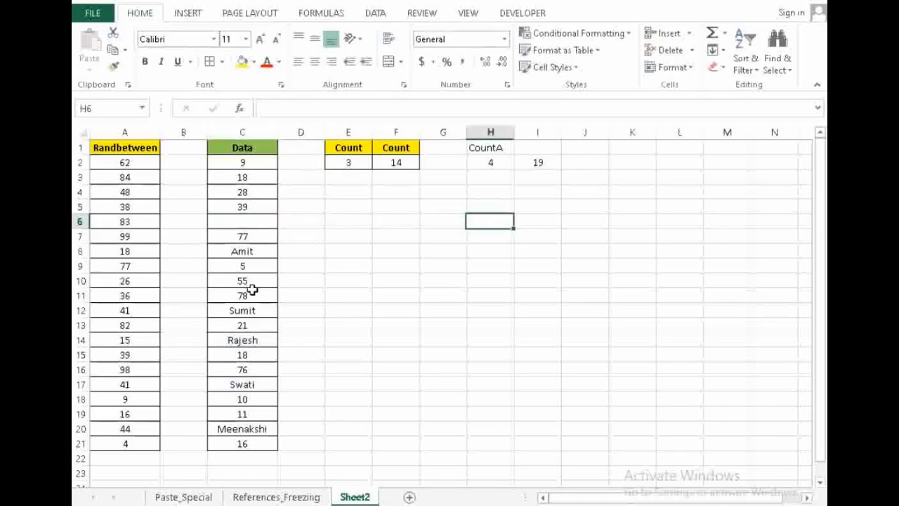
{"action": "key", "text": "Up"}
{"action": "key", "text": "Up"}
{"action": "key", "text": "Up"}
{"action": "key", "text": "Up"}
{"action": "key", "text": "Up"}
{"action": "key", "text": "Down"}
{"action": "key", "text": "F2"}
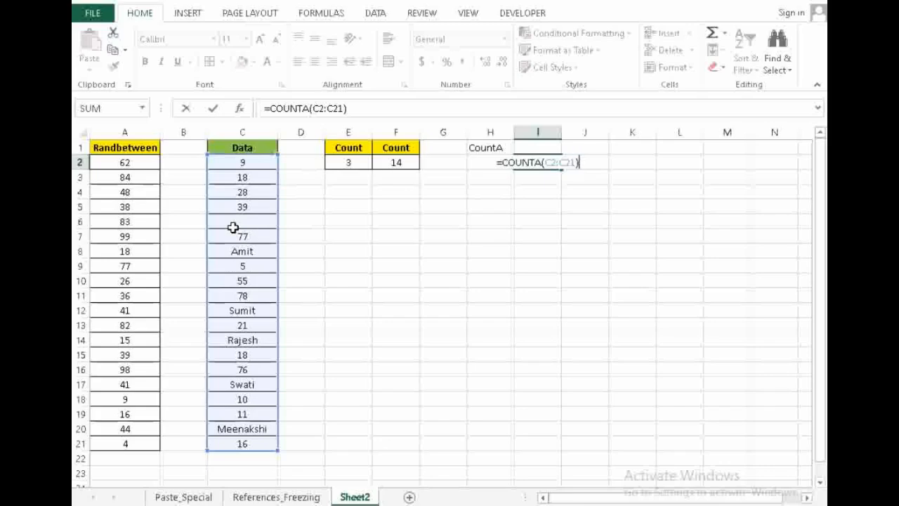
{"action": "key", "text": "ctrl+Return"}
Fill the CountA heading from H1 into I1
{"action": "key", "text": "Left"}
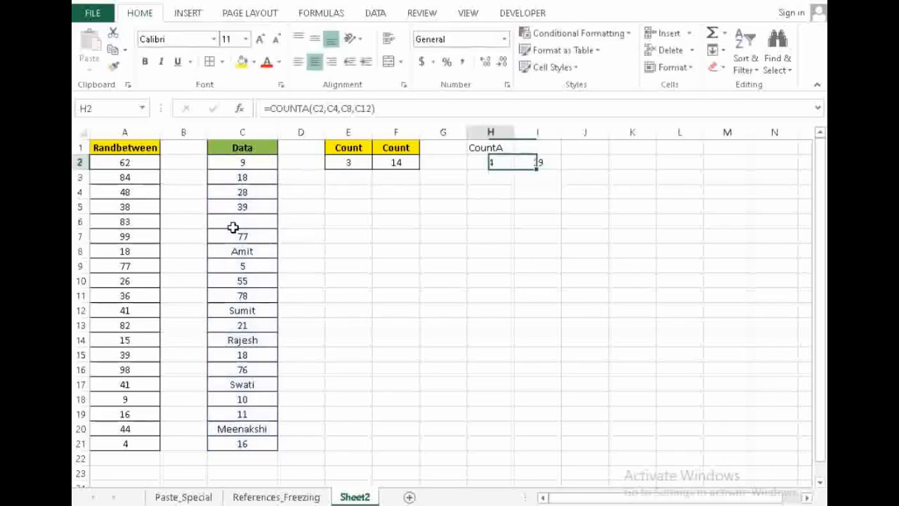
{"action": "key", "text": "Up"}
{"action": "key", "text": "shift+Right"}
{"action": "key", "text": "ctrl+r"}
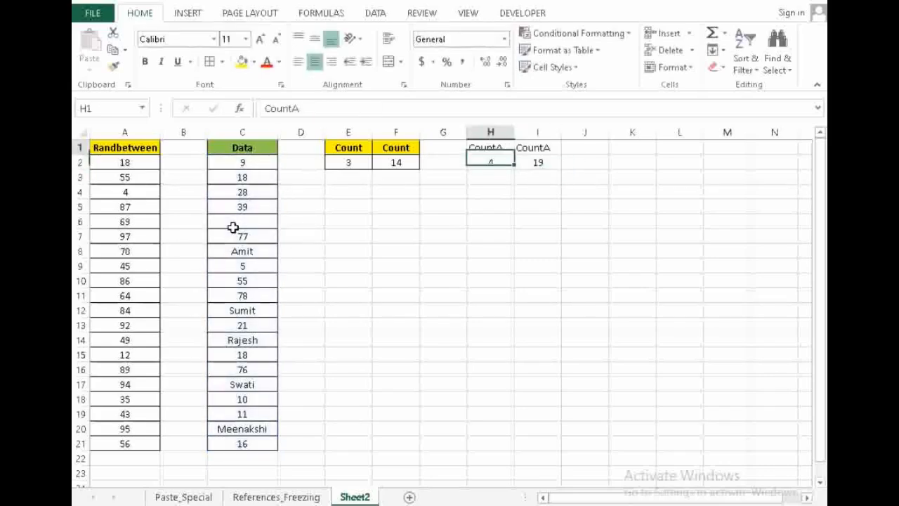
Center the contents of H1:I2 and apply all borders to these cells
{"action": "key", "text": "shift+Down"}
{"action": "key", "text": "alt"}
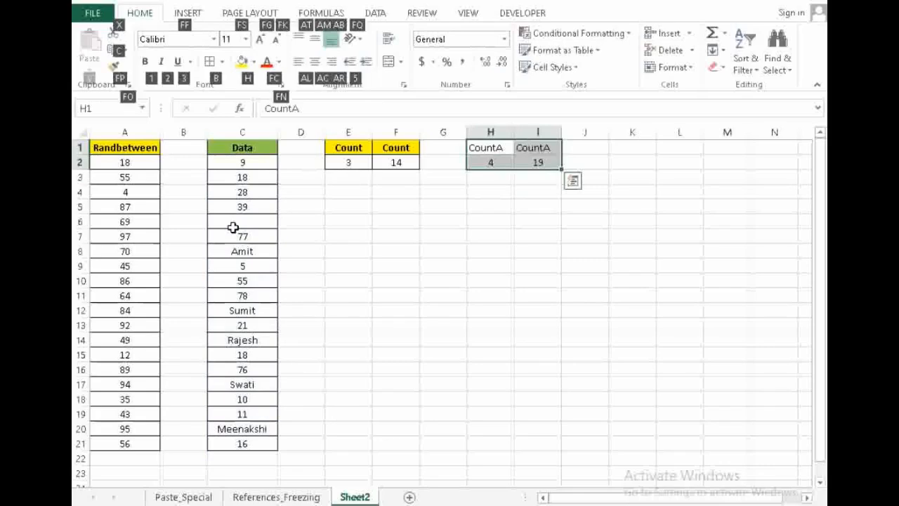
{"action": "key", "text": "a"}
{"action": "key", "text": "c"}
{"action": "key", "text": "b"}
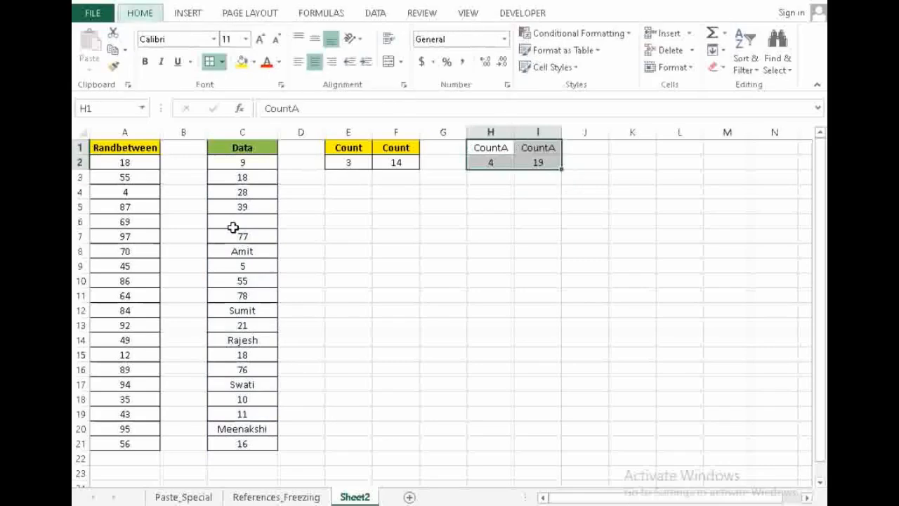
{"action": "key", "text": "a"}
Copy the formatting of the Count heading in F1 onto the CountA headings in H1:I1 using Paste Special Formats
{"action": "key", "text": "Up"}
{"action": "key", "text": "Left"}
{"action": "key", "text": "Left"}
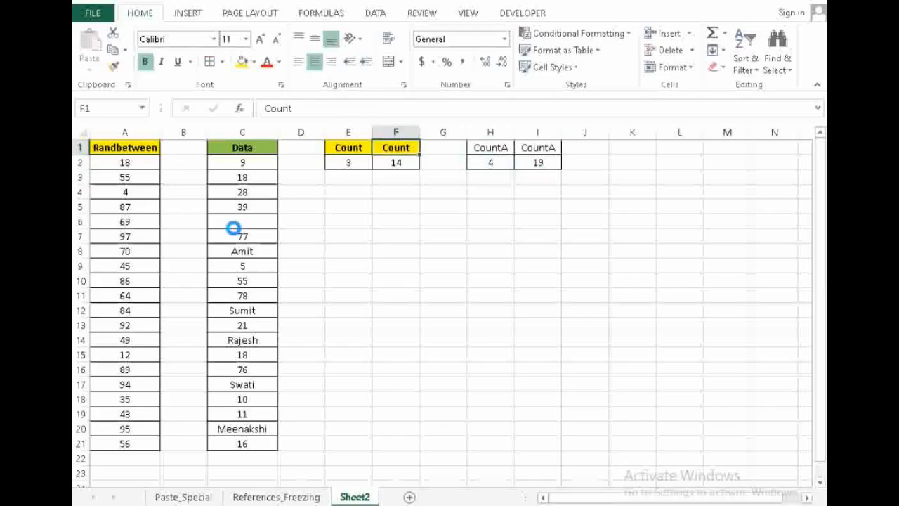
{"action": "key", "text": "ctrl+c"}
{"action": "key", "text": "Right"}
{"action": "key", "text": "Right"}
{"action": "key", "text": "shift+Right"}
{"action": "key", "text": "alt+e"}
{"action": "key", "text": "s"}
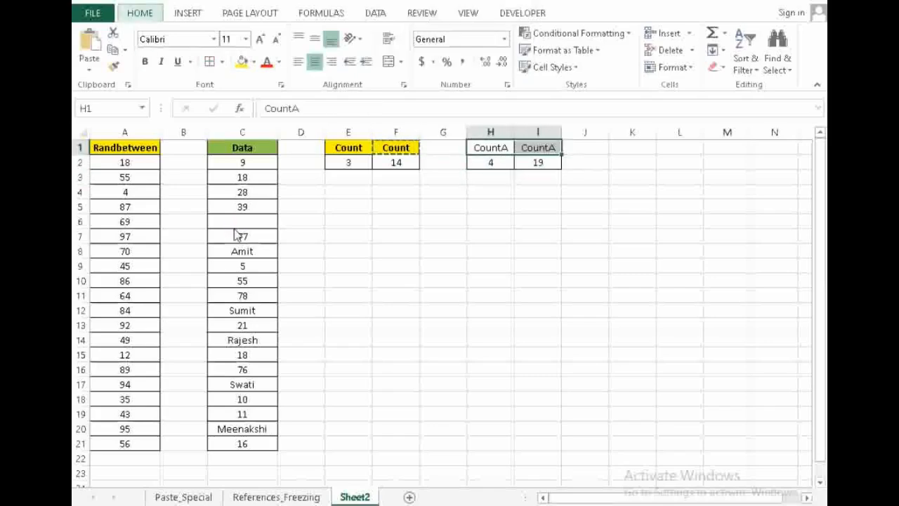
{"action": "key", "text": "t"}
{"action": "key", "text": "Return"}
{"action": "key", "text": "Escape"}
Enter the heading CountBlank in cell K1
{"action": "key", "text": "Down"}
{"action": "key", "text": "Up"}
{"action": "key", "text": "Right"}
{"action": "key", "text": "Right"}
{"action": "key", "text": "Right"}
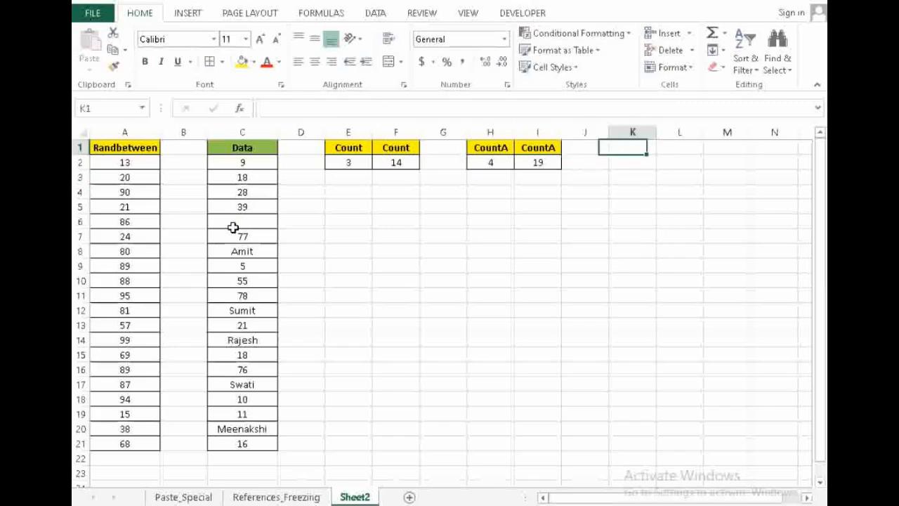
{"action": "type", "text": "Count"}
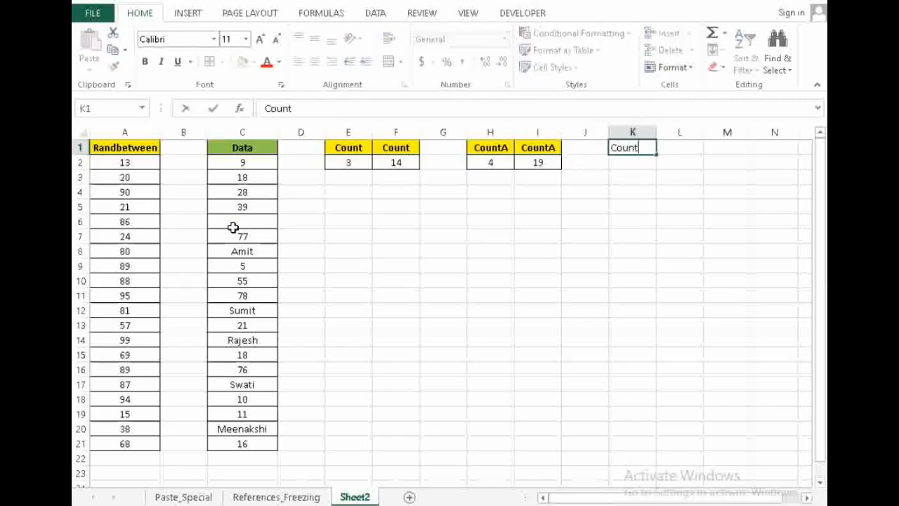
{"action": "type", "text": "Blank"}
{"action": "key", "text": "Return"}
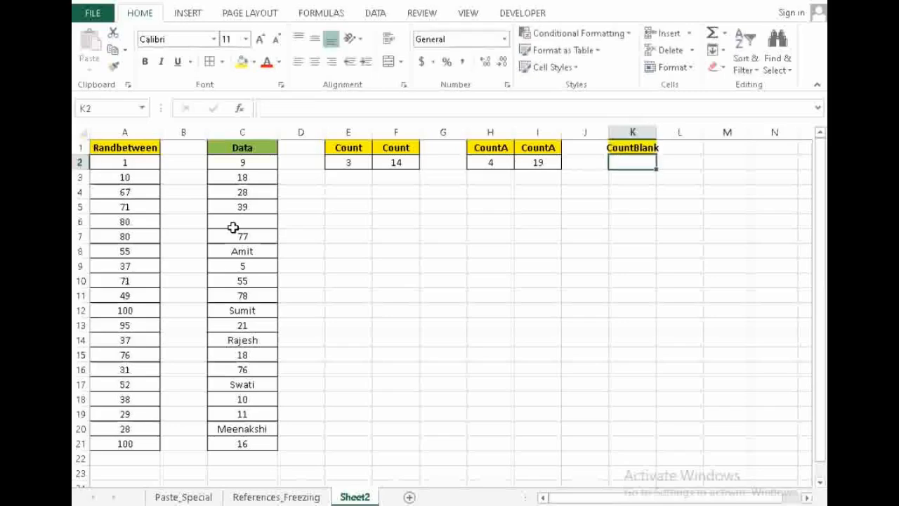
Enter =COUNTBLANK(C2:C21) in cell K2 to count the blank cells in the Data range
{"action": "type", "text": "=count"}
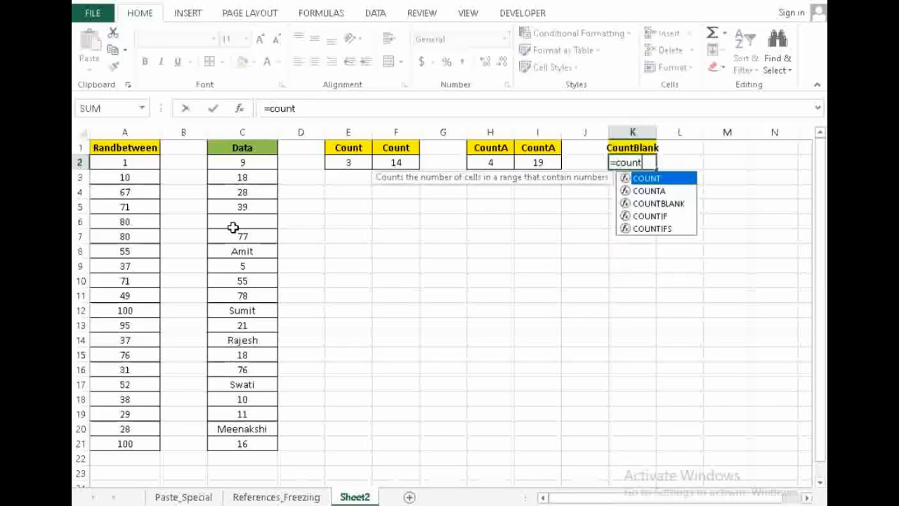
{"action": "key", "text": "Down"}
{"action": "key", "text": "Down"}
{"action": "key", "text": "Tab"}
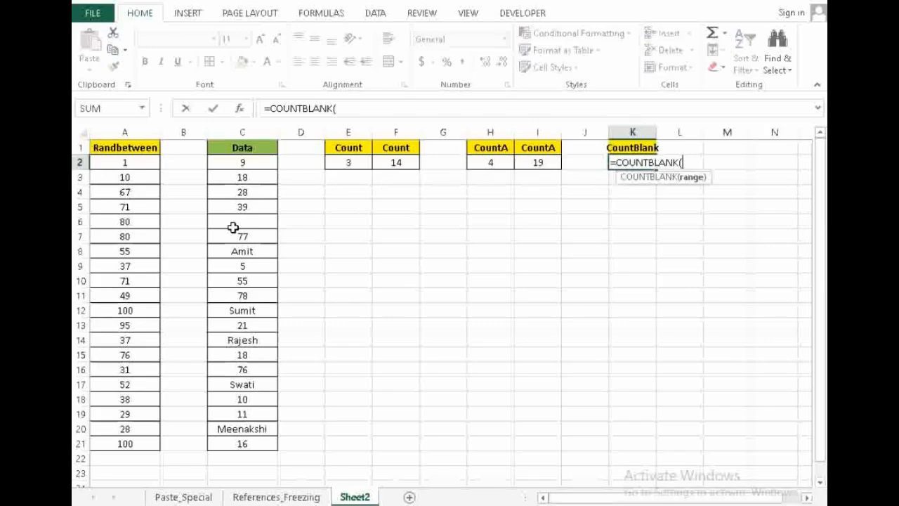
{"action": "key", "text": "Left"}
{"action": "key", "text": "Left"}
{"action": "key", "text": "Left"}
{"action": "key", "text": "Left"}
{"action": "key", "text": "Left"}
{"action": "key", "text": "Left"}
{"action": "key", "text": "Left"}
{"action": "key", "text": "Left"}
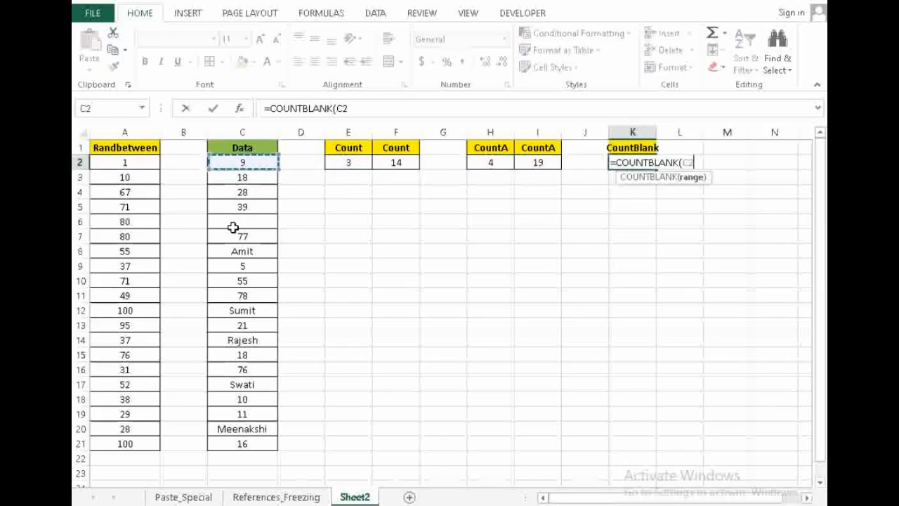
{"action": "key", "text": "shift+Down"}
{"action": "key", "text": "shift+Down"}
{"action": "key", "text": "shift+Down"}
{"action": "key", "text": "shift+Down"}
{"action": "key", "text": "shift+Down"}
{"action": "key", "text": "shift+Down"}
{"action": "key", "text": "shift+Down"}
{"action": "key", "text": "shift+Down"}
{"action": "key", "text": "shift+Down"}
{"action": "key", "text": "shift+Down"}
{"action": "key", "text": "shift+Down"}
{"action": "key", "text": "shift+Down"}
{"action": "key", "text": "shift+Down"}
{"action": "key", "text": "shift+Down"}
{"action": "key", "text": "shift+Down"}
{"action": "key", "text": "shift+Down"}
{"action": "key", "text": "shift+Down"}
{"action": "key", "text": "shift+Down"}
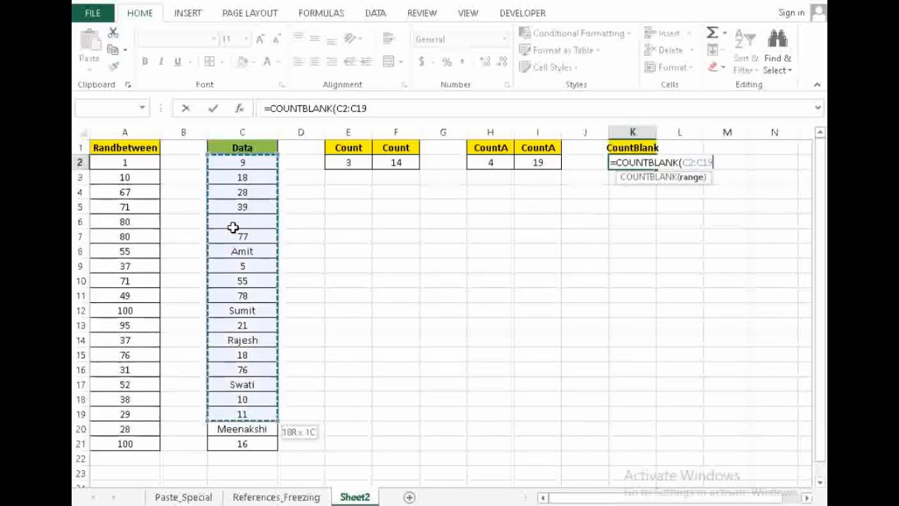
{"action": "key", "text": "shift+Down"}
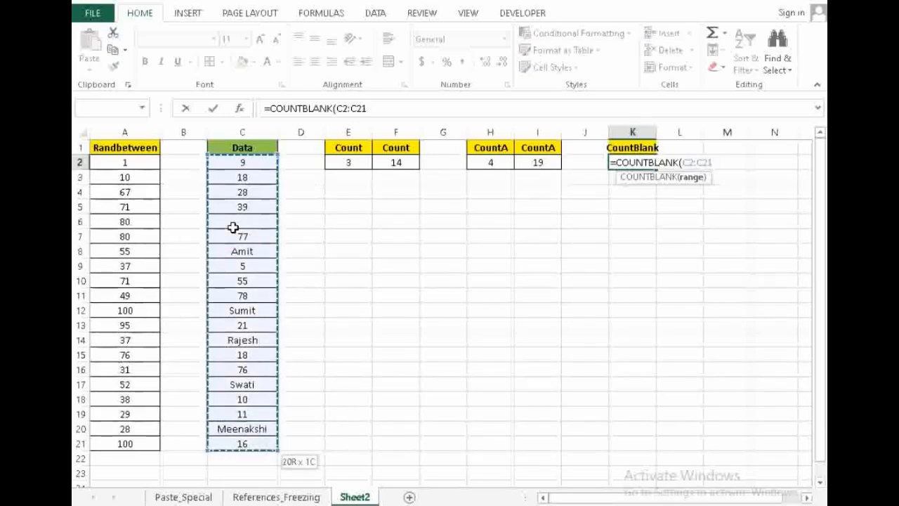
{"action": "key", "text": "Return"}
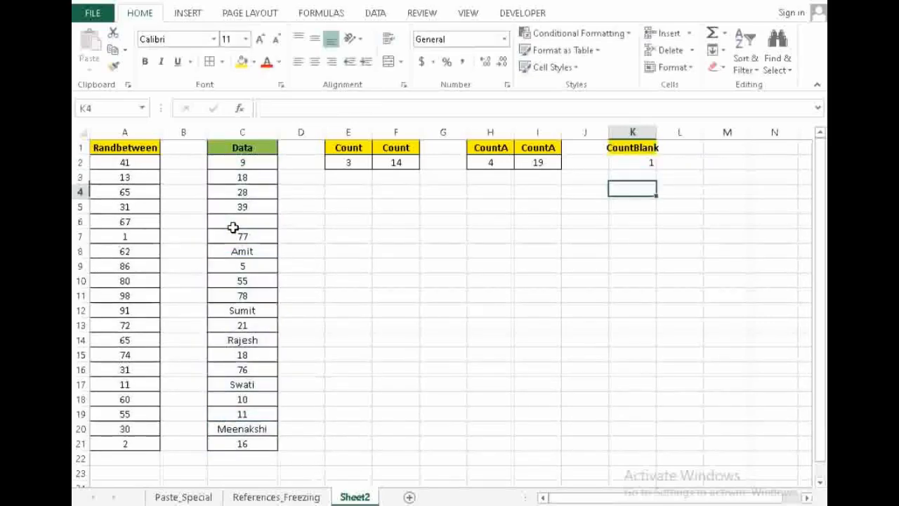
Examine which Data range the COUNTBLANK formula in K2 refers to
{"action": "key", "text": "Up"}
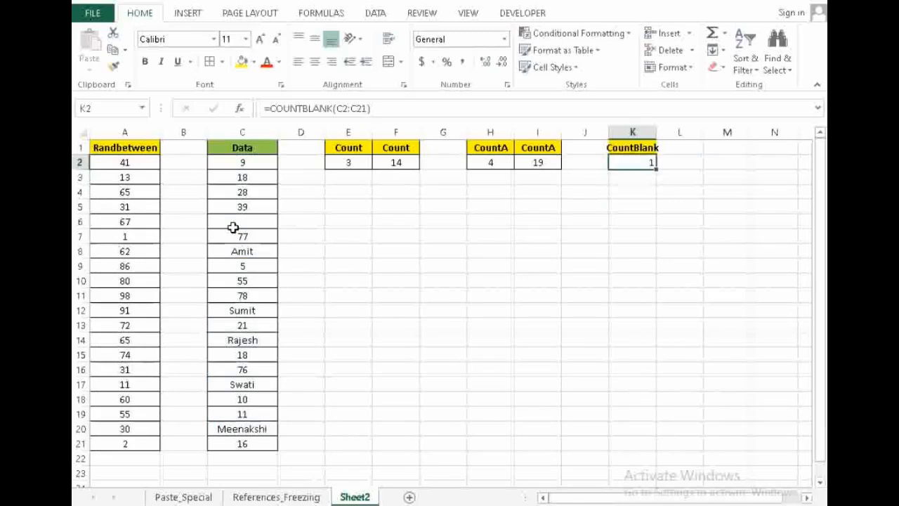
{"action": "key", "text": "F2"}
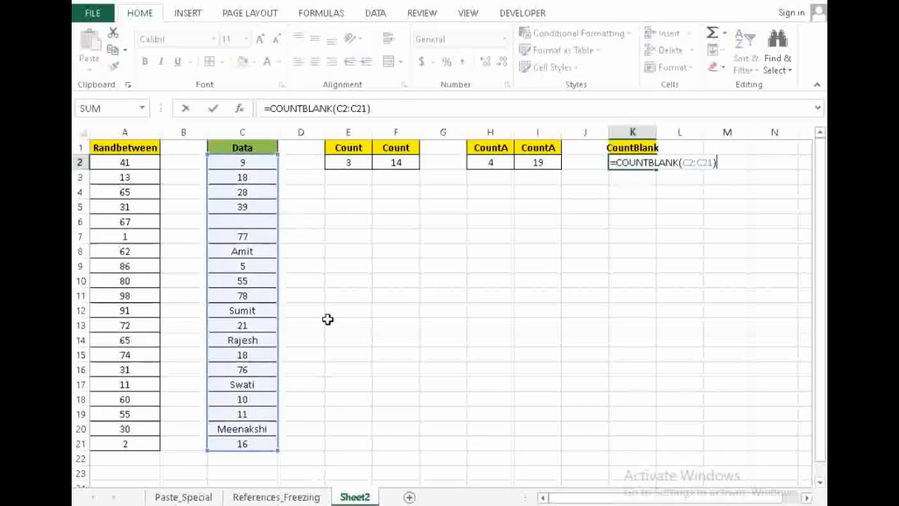
{"action": "key", "text": "Return"}
{"action": "key", "text": "Up"}
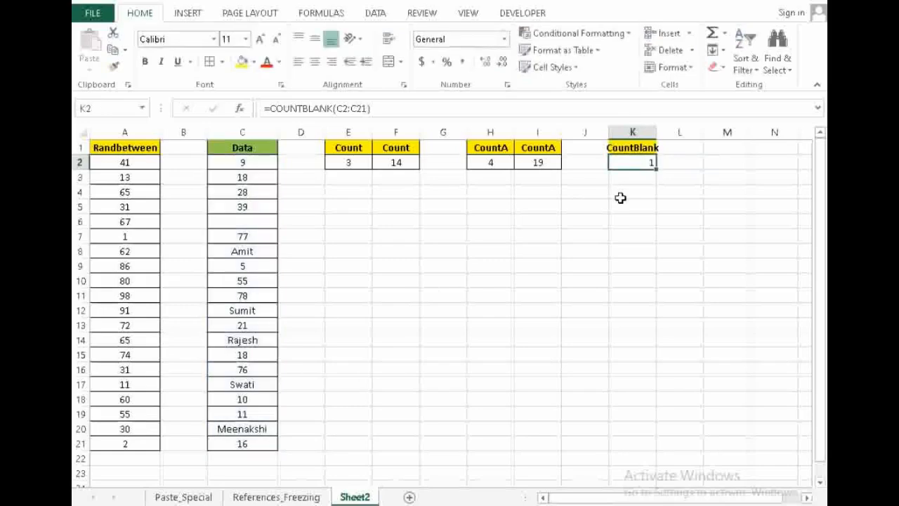
Clear the contents of cell C11 in the Data column
{"action": "key", "text": "Down"}
{"action": "key", "text": "Left"}
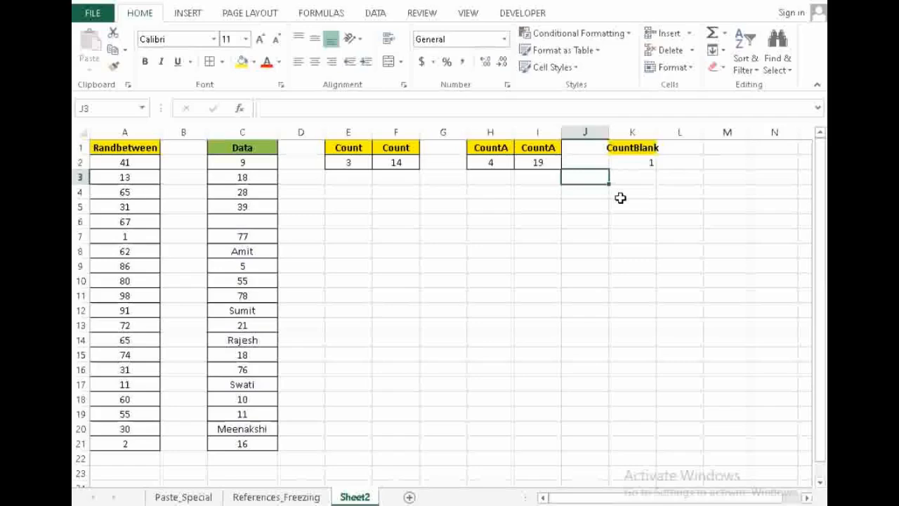
{"action": "key", "text": "Left"}
{"action": "key", "text": "Left"}
{"action": "key", "text": "Left"}
{"action": "key", "text": "Left"}
{"action": "key", "text": "Left"}
{"action": "key", "text": "Left"}
{"action": "key", "text": "Down"}
{"action": "key", "text": "Down"}
{"action": "key", "text": "Left"}
{"action": "key", "text": "Down"}
{"action": "key", "text": "Down"}
{"action": "key", "text": "Down"}
{"action": "key", "text": "Down"}
{"action": "key", "text": "Down"}
{"action": "key", "text": "Down"}
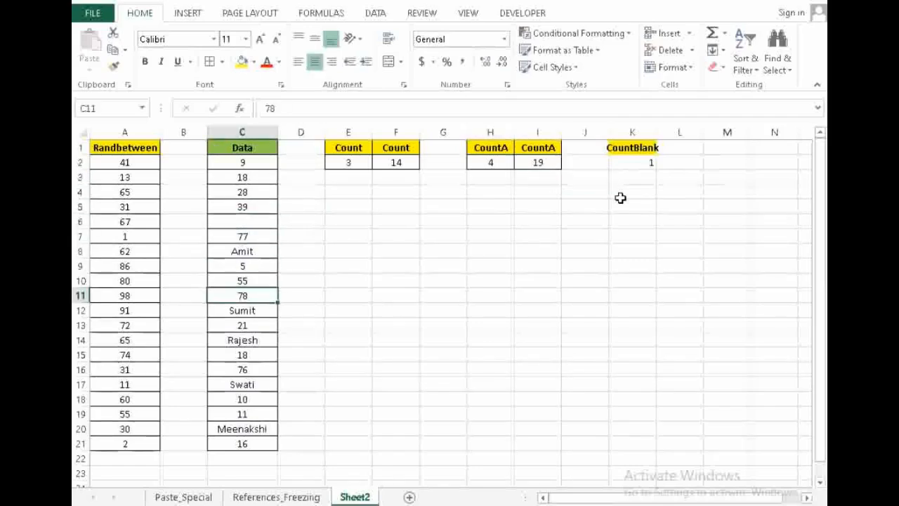
{"action": "key", "text": "Delete"}
Review the blank cells in the Data column and examine the recalculated COUNTBLANK result in K2
{"action": "key", "text": "Up"}
{"action": "key", "text": "Up"}
{"action": "key", "text": "Up"}
{"action": "key", "text": "Up"}
{"action": "key", "text": "Up"}
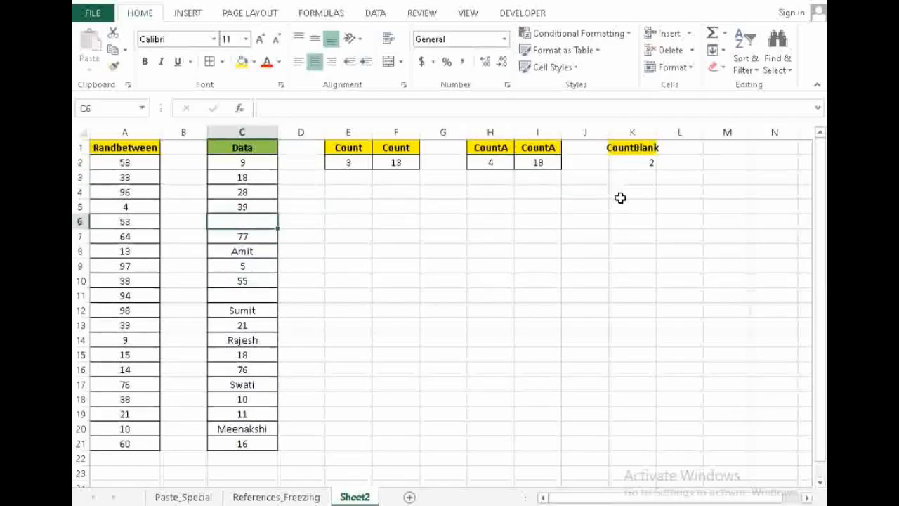
{"action": "key", "text": "Right"}
{"action": "key", "text": "Right"}
{"action": "key", "text": "Right"}
{"action": "key", "text": "Right"}
{"action": "key", "text": "Right"}
{"action": "key", "text": "Right"}
{"action": "key", "text": "Right"}
{"action": "key", "text": "Right"}
{"action": "key", "text": "Up"}
{"action": "key", "text": "Up"}
{"action": "key", "text": "Up"}
{"action": "key", "text": "Up"}
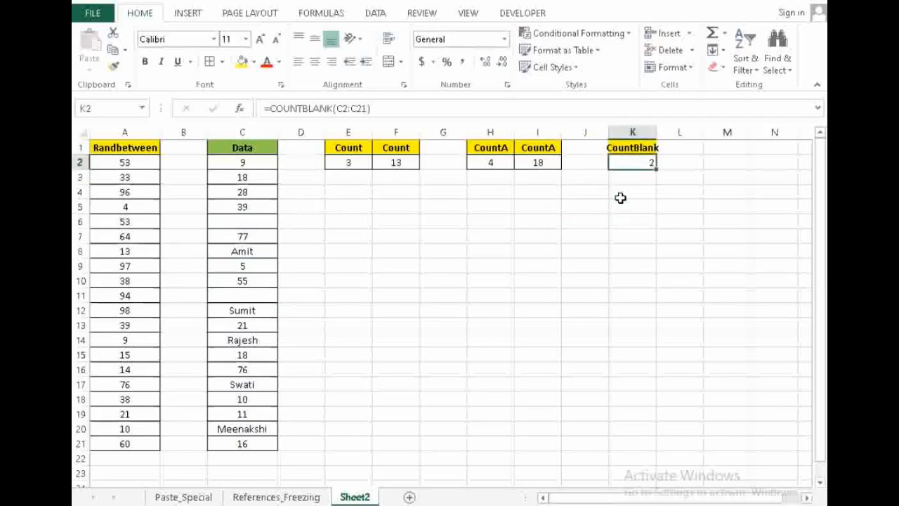
AutoFit the width of column K to the CountBlank heading
{"action": "key", "text": "Up"}
{"action": "key", "text": "shift+Down"}
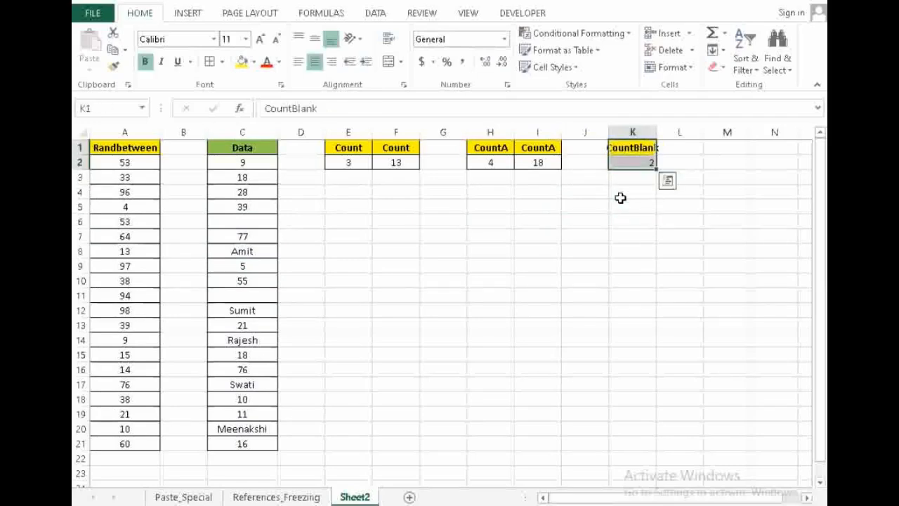
{"action": "key", "text": "alt+h"}
{"action": "key", "text": "o"}
{"action": "key", "text": "i"}
Center the contents of K1:K2 and apply all borders to these cells
{"action": "key", "text": "alt+h"}
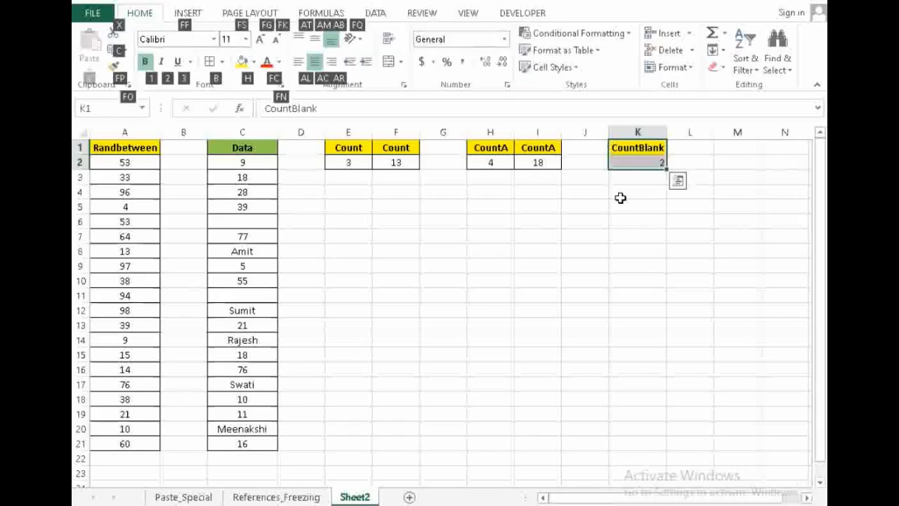
{"action": "key", "text": "a"}
{"action": "key", "text": "c"}
{"action": "key", "text": "alt+h"}
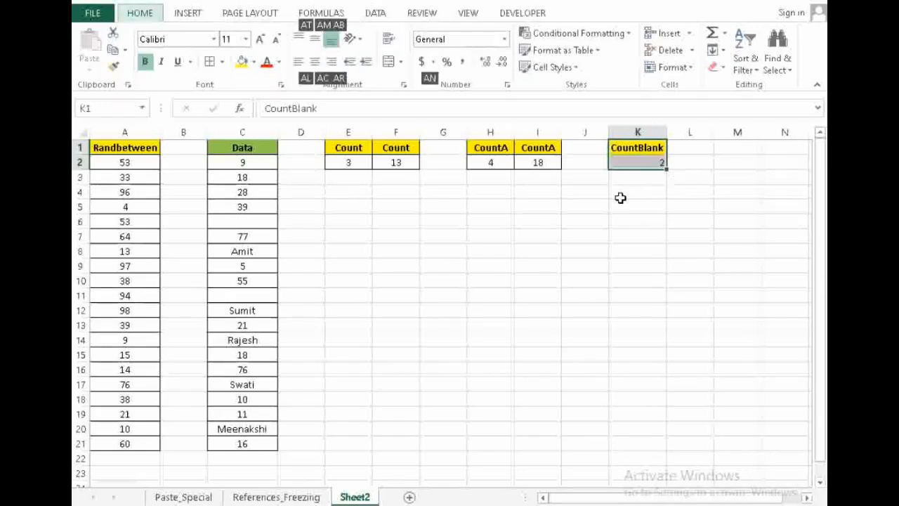
{"action": "key", "text": "a"}
{"action": "key", "text": "c"}
{"action": "key", "text": "alt+h"}
{"action": "key", "text": "b"}
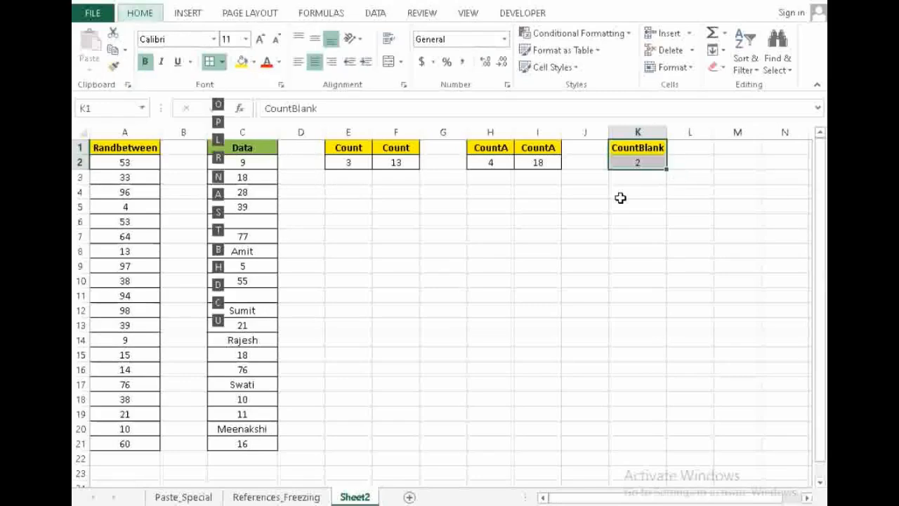
{"action": "key", "text": "a"}
Return to the CountBlank heading in K1 and save the workbook
{"action": "key", "text": "Down"}
{"action": "key", "text": "Down"}
{"action": "key", "text": "Down"}
{"action": "key", "text": "Down"}
{"action": "key", "text": "Down"}
{"action": "key", "text": "ctrl+Up"}
{"action": "key", "text": "ctrl+Up"}
{"action": "key", "text": "ctrl+s"}
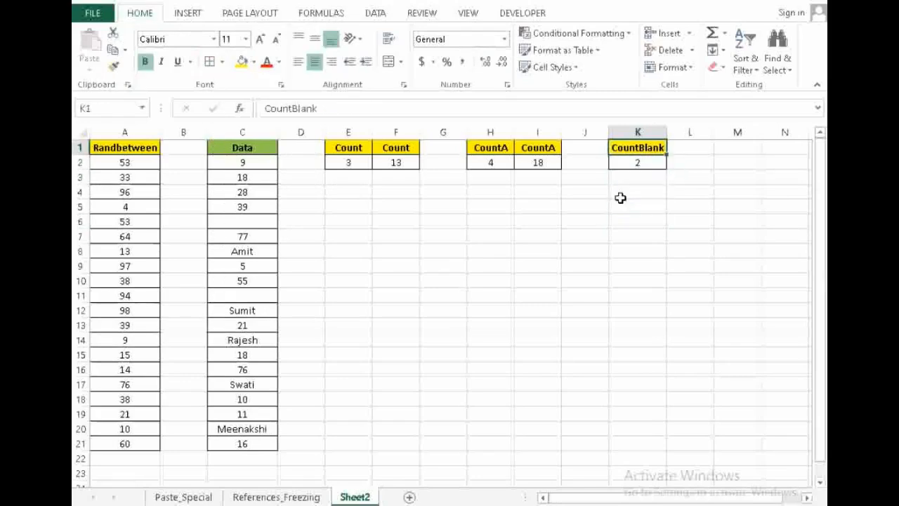
{"action": "key", "text": "Down"}
{"action": "key", "text": "Up"}
{"action": "key", "text": "Down"}
{"action": "key", "text": "shift+Up"}
{"action": "key", "text": "ctrl+c"}
{"action": "key", "text": "Escape"}
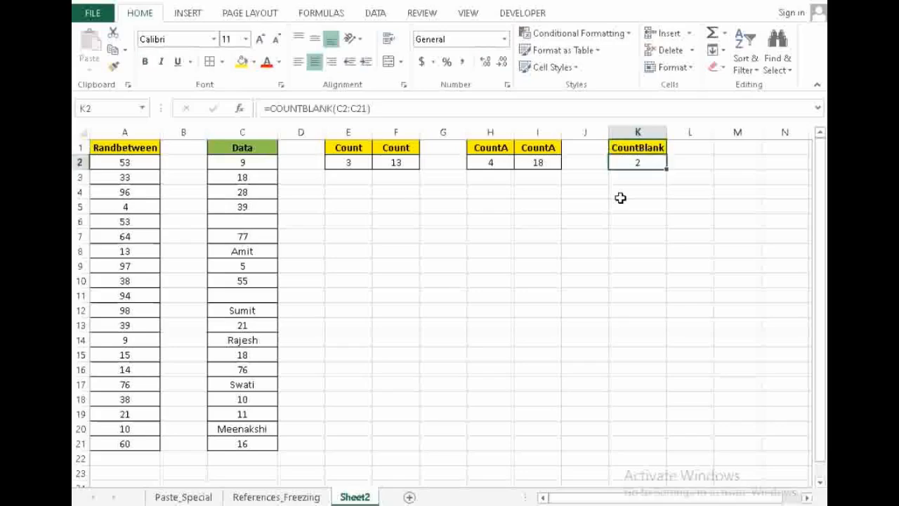
Switch to the other workbook, whose Sheet1 holds the list of Excel functions
{"action": "key", "text": "alt+Tab"}
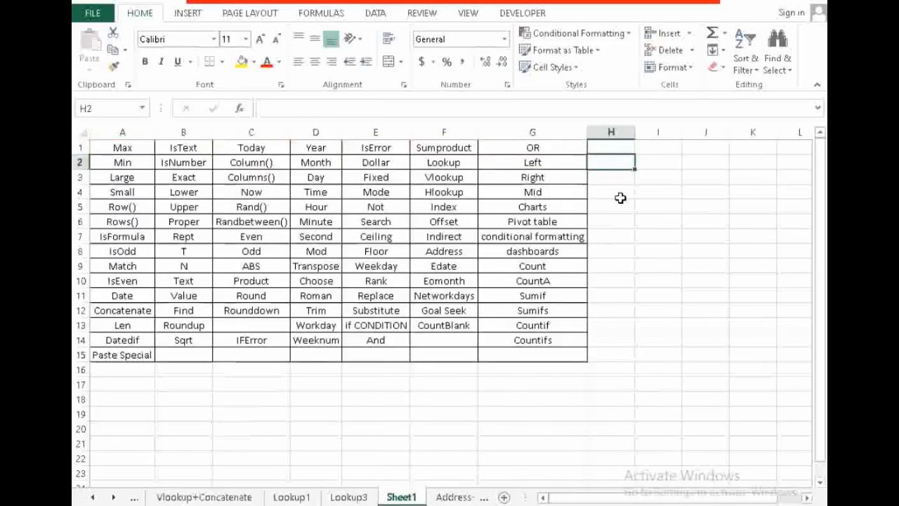
Fill the Count and CountA entries in G9:G10 of the function list with the standard orange color
{"action": "key", "text": "Down"}
{"action": "key", "text": "Down"}
{"action": "key", "text": "Down"}
{"action": "key", "text": "Down"}
{"action": "key", "text": "Down"}
{"action": "key", "text": "Down"}
{"action": "key", "text": "Down"}
{"action": "key", "text": "Down"}
{"action": "key", "text": "Down"}
{"action": "key", "text": "Left"}
{"action": "key", "text": "Up"}
{"action": "key", "text": "shift+Up"}
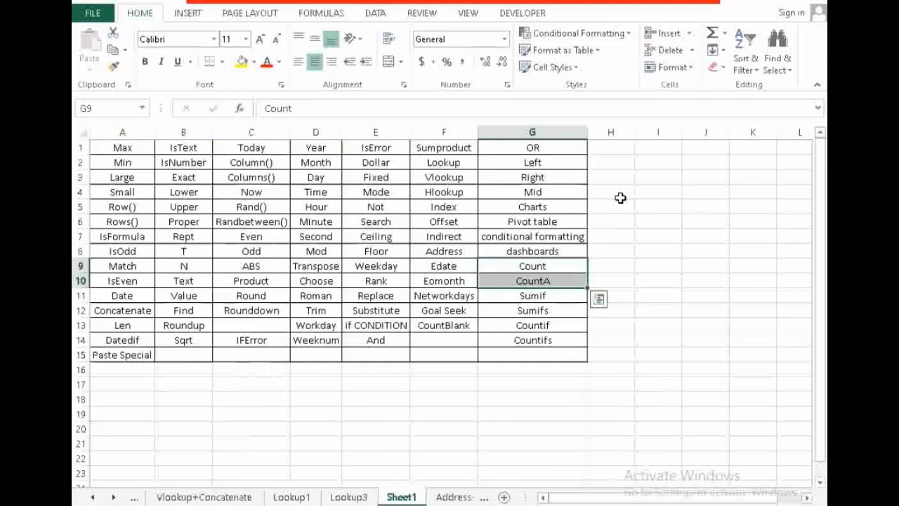
{"action": "left_click", "coordinate": [254, 62]}
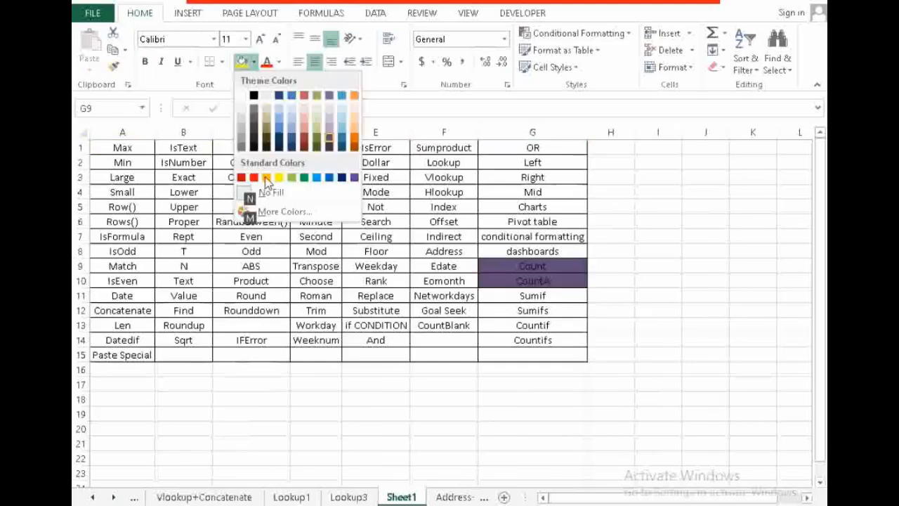
{"action": "left_click", "coordinate": [265, 176]}
Apply the same orange fill to the CountBlank entry in F13
{"action": "key", "text": "Down"}
{"action": "key", "text": "Down"}
{"action": "key", "text": "Down"}
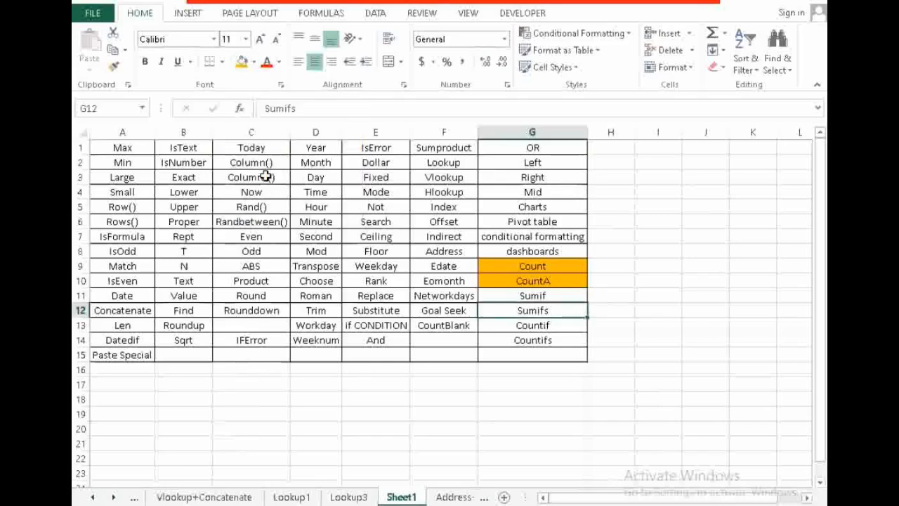
{"action": "key", "text": "Down"}
{"action": "key", "text": "Left"}
{"action": "key", "text": "F4"}
Repeat the orange fill on the Paste Special entry in A15
{"action": "key", "text": "Left"}
{"action": "key", "text": "Left"}
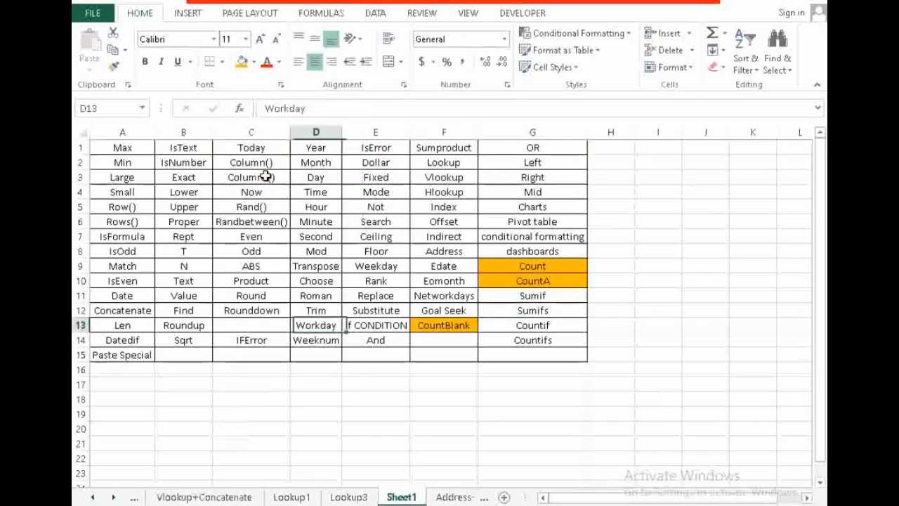
{"action": "key", "text": "Down"}
{"action": "key", "text": "Left"}
{"action": "key", "text": "Left"}
{"action": "key", "text": "Down"}
{"action": "key", "text": "Left"}
{"action": "key", "text": "F4"}
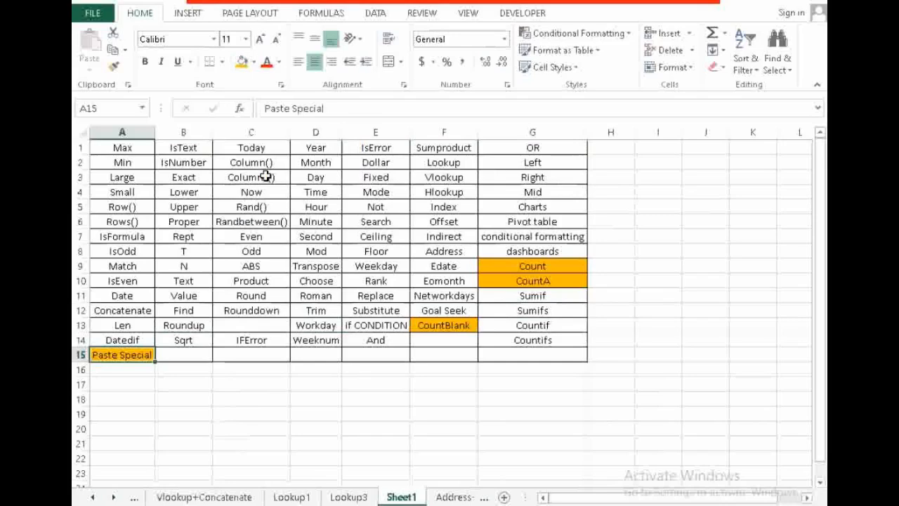
Go to the Countif entry in column G, and switch back to the workbook with the count results
{"action": "key", "text": "Right"}
{"action": "key", "text": "Right"}
{"action": "key", "text": "Right"}
{"action": "key", "text": "Right"}
{"action": "key", "text": "Right"}
{"action": "key", "text": "Right"}
{"action": "key", "text": "Up"}
{"action": "key", "text": "Up"}
{"action": "key", "text": "Up"}
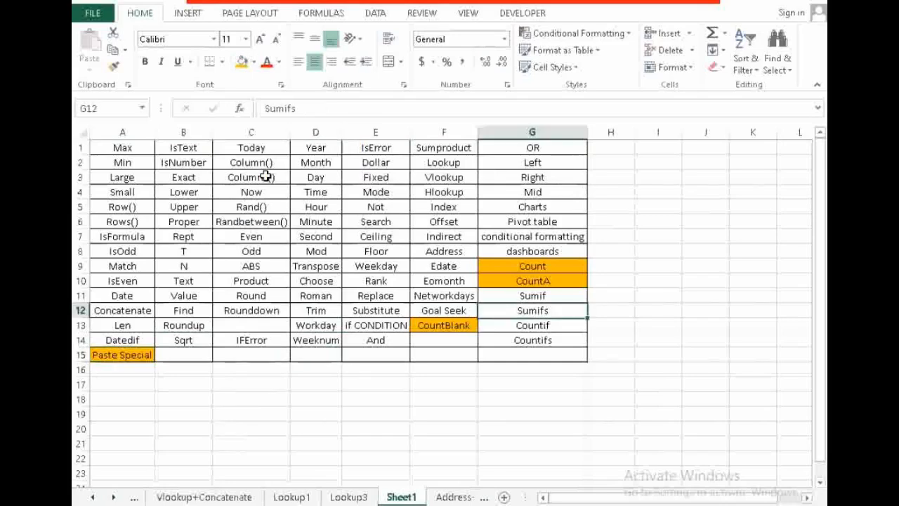
{"action": "key", "text": "Down"}
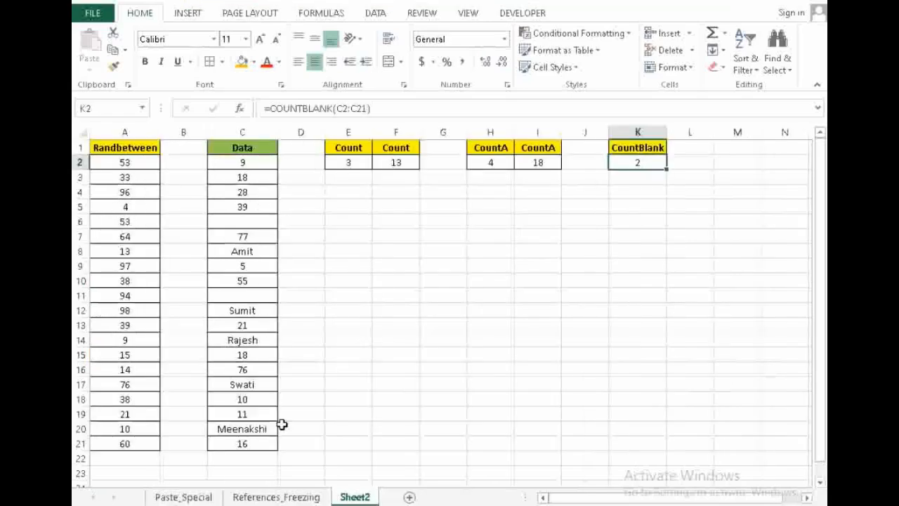
{"action": "key", "text": "alt"}
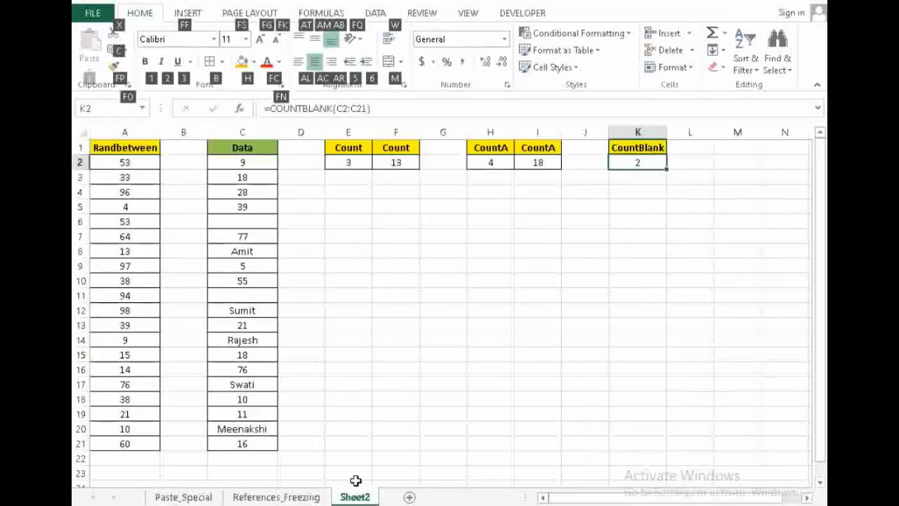
{"action": "key", "text": "h"}
{"action": "key", "text": "o"}
{"action": "key", "text": "Escape"}
{"action": "key", "text": "Escape"}
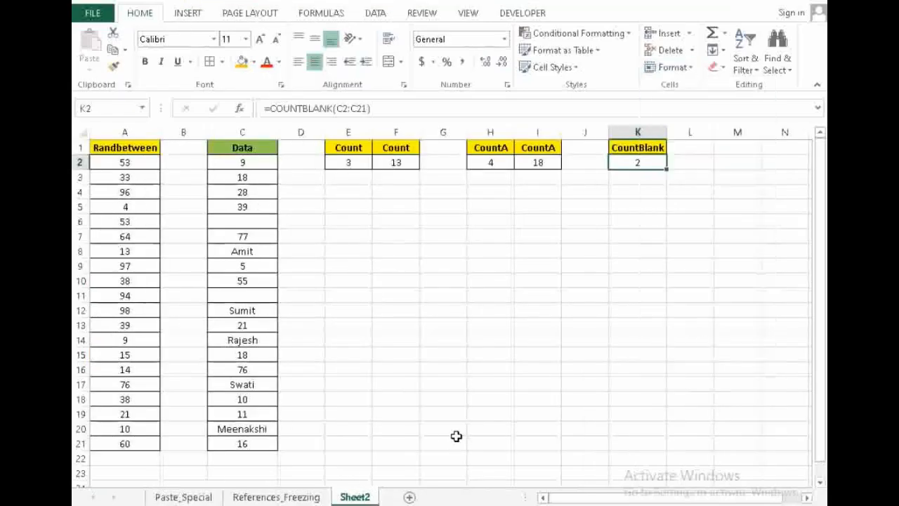
Rename Sheet2 as Count_CountA_CountBlank
{"action": "double_click", "coordinate": [351, 497]}
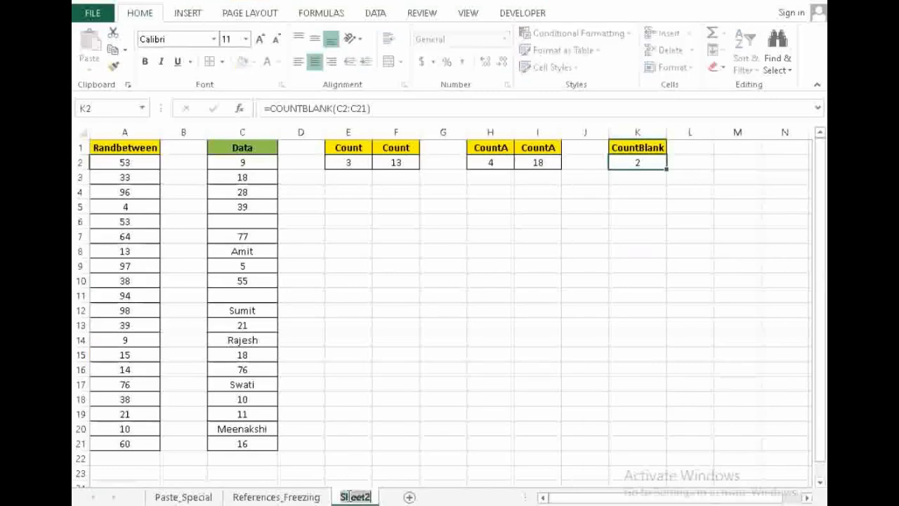
{"action": "type", "text": "Count_+"}
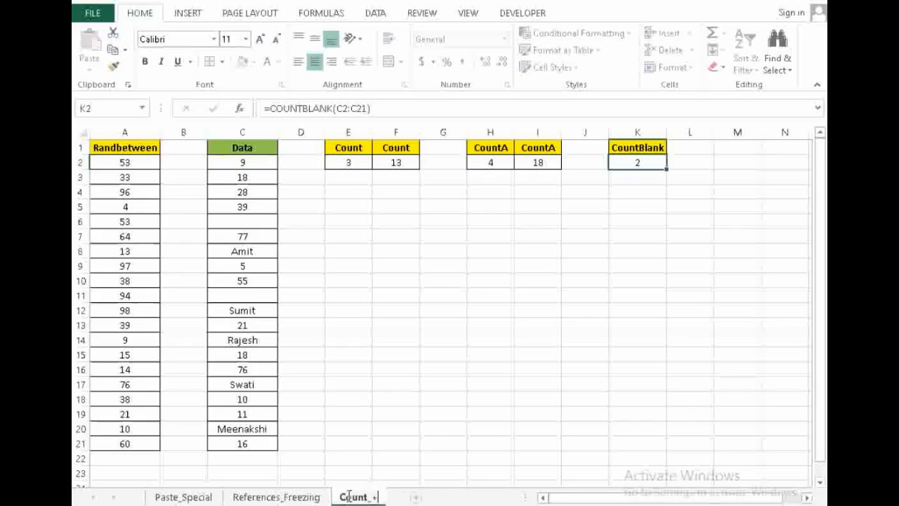
{"action": "key", "text": "Return"}
{"action": "type", "text": "_CountBlank"}
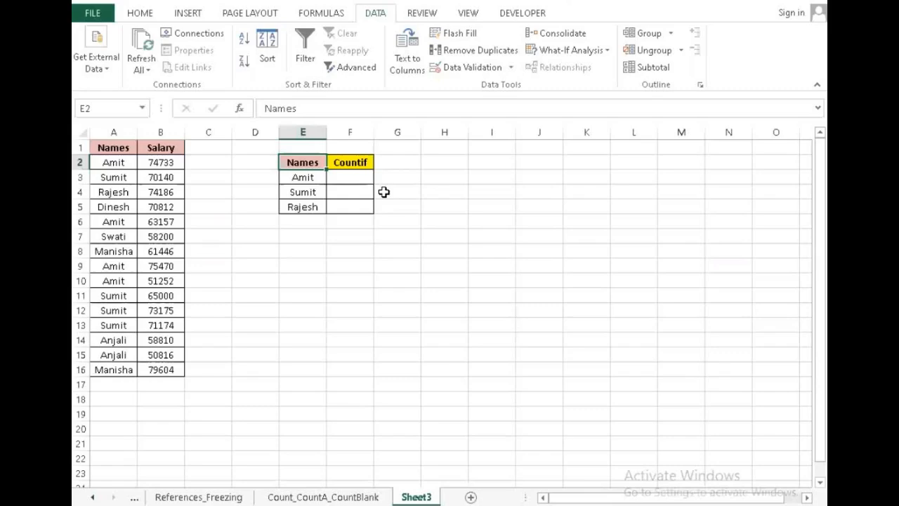
Highlight the Names list in A1:A16 on Sheet3 to examine it
{"action": "key", "text": "ctrl+Home"}
{"action": "key", "text": "ctrl+shift+Down"}
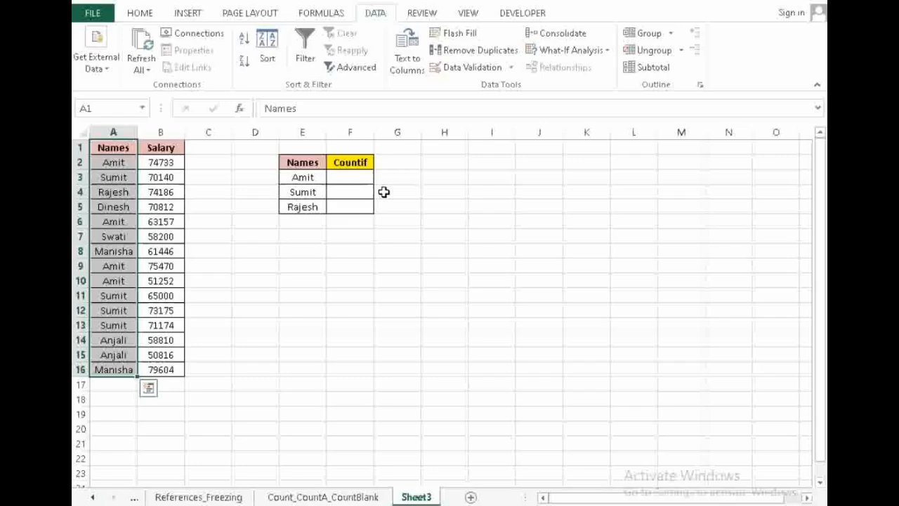
{"action": "key", "text": "Right"}
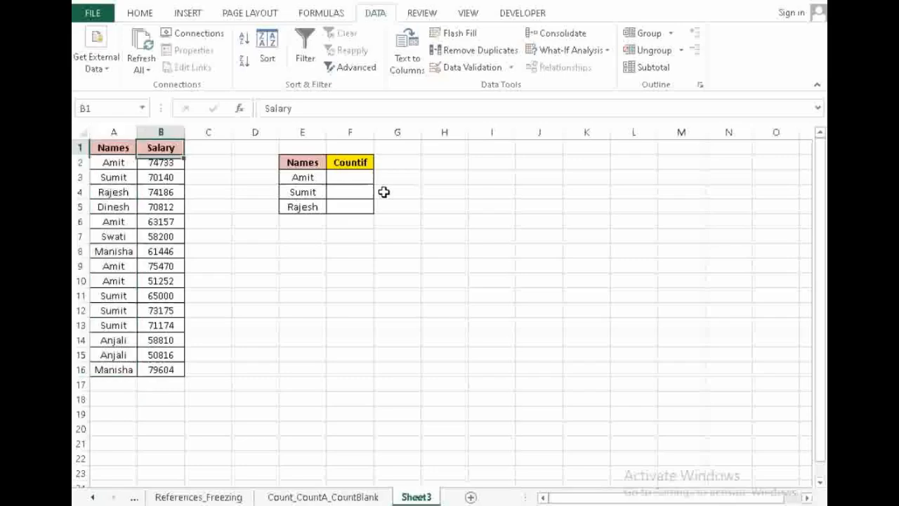
Start a COUNTIF formula in F3, the first cell under the Countif heading
{"action": "key", "text": "Right"}
{"action": "key", "text": "Right"}
{"action": "key", "text": "Right"}
{"action": "key", "text": "Right"}
{"action": "key", "text": "Down"}
{"action": "key", "text": "Down"}
{"action": "type", "text": "="}
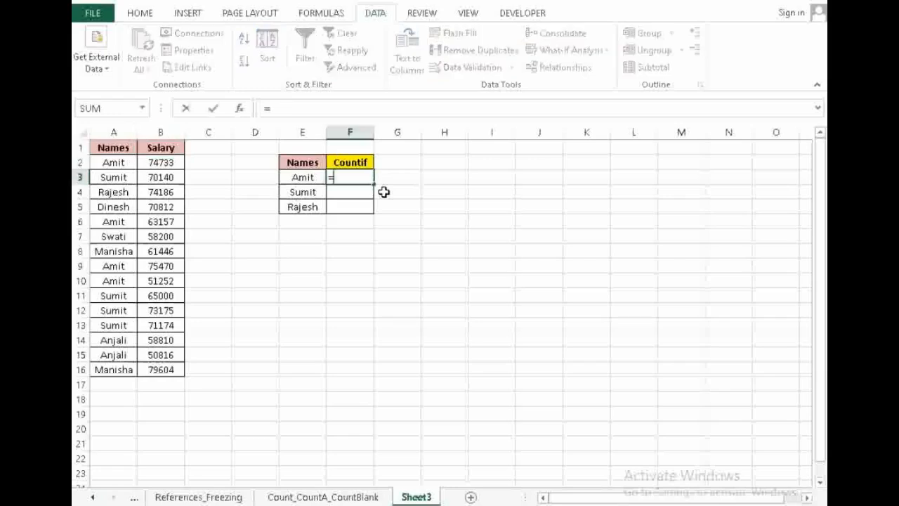
{"action": "type", "text": "countif"}
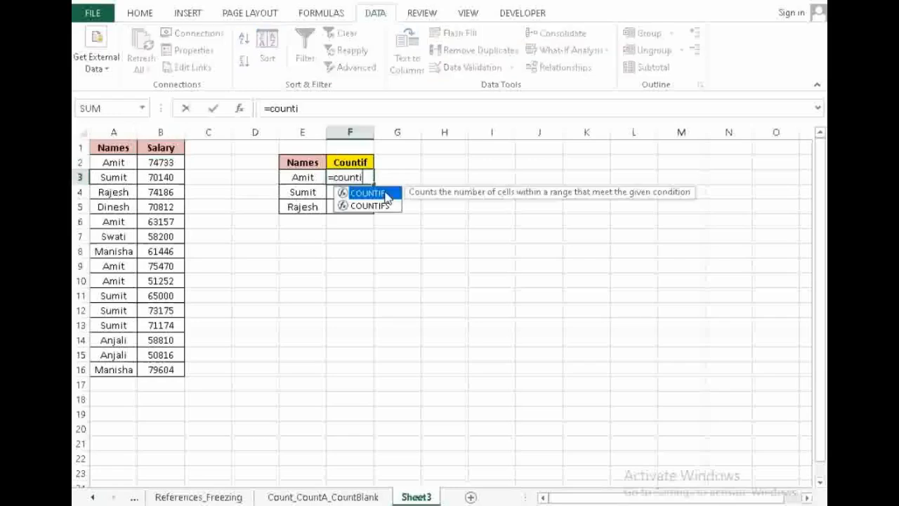
{"action": "key", "text": "Tab"}
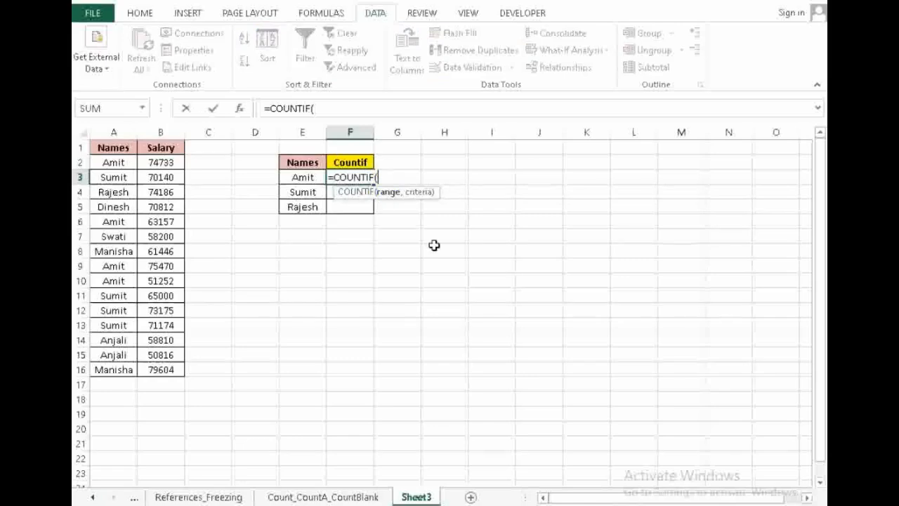
Set the COUNTIF range to the names in A2:A16 with the absolute reference $A$2:$A$16
{"action": "key", "text": "Left"}
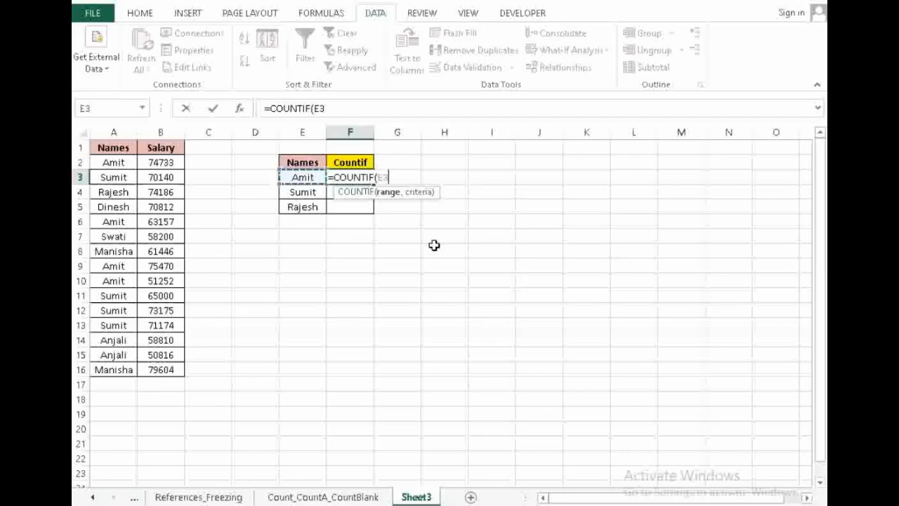
{"action": "key", "text": "Left"}
{"action": "key", "text": "Left"}
{"action": "key", "text": "Left"}
{"action": "key", "text": "Left"}
{"action": "key", "text": "Up"}
{"action": "key", "text": "ctrl+shift+Down"}
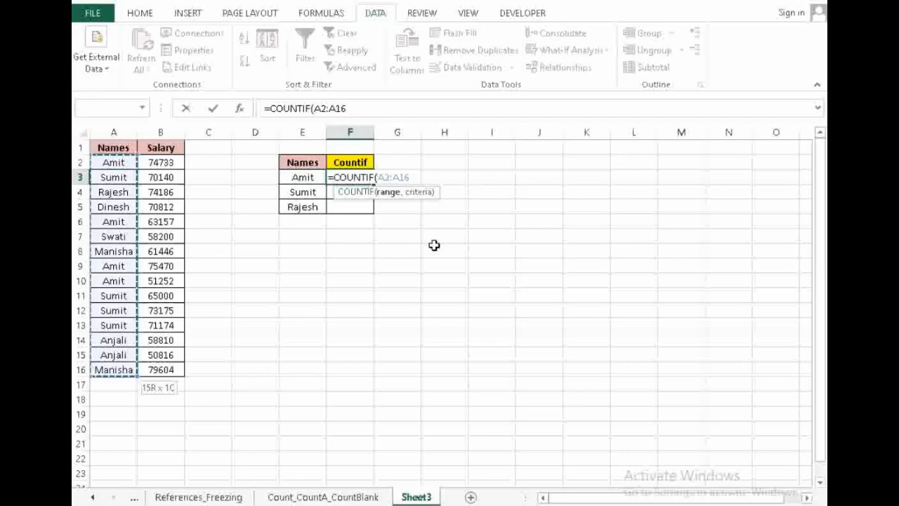
{"action": "key", "text": "F4"}
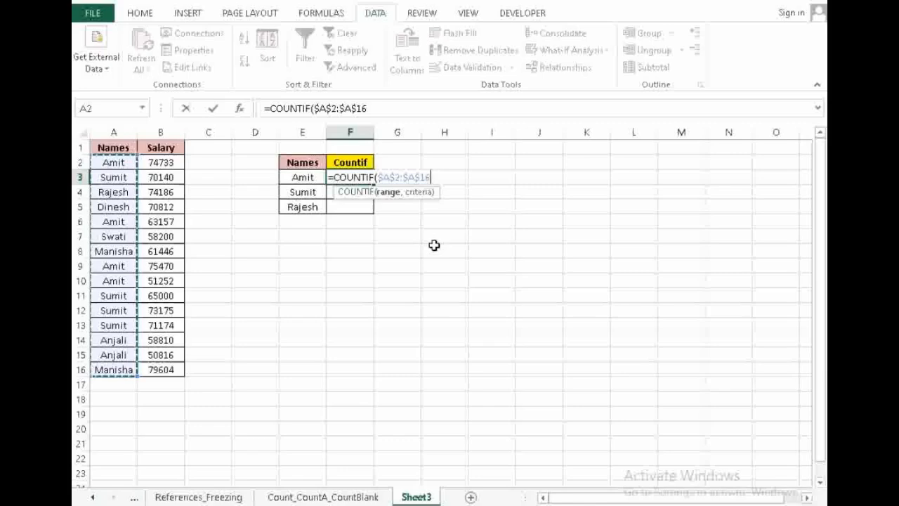
{"action": "type", "text": ","}
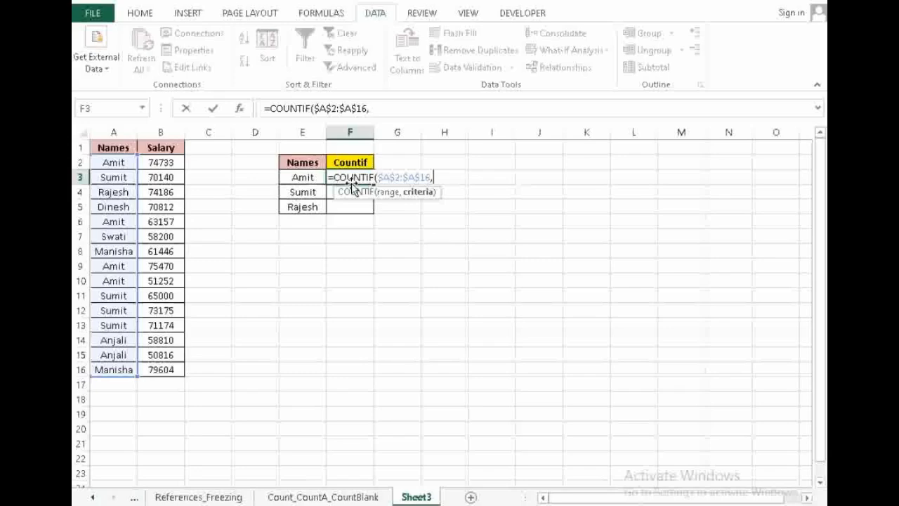
Use the name in E3 as the criteria with only its column locked ($E3), and complete the formula
{"action": "key", "text": "Left"}
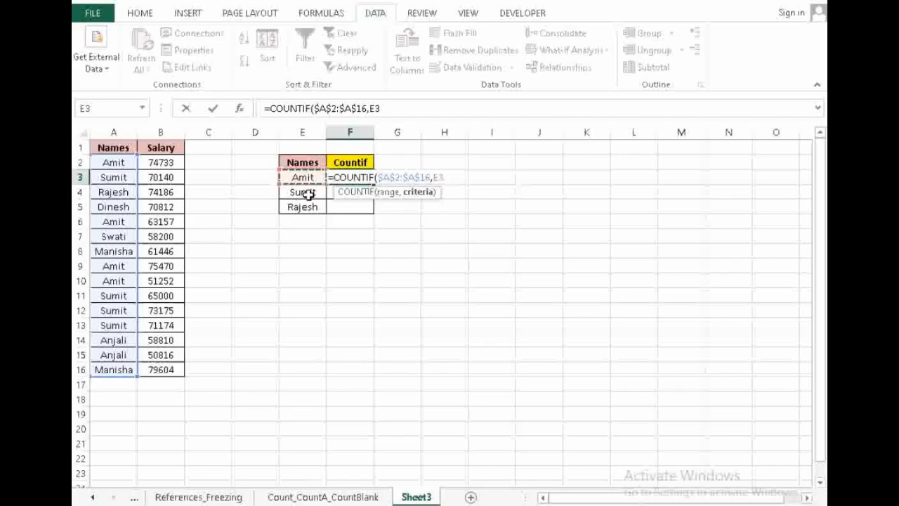
{"action": "key", "text": "F4"}
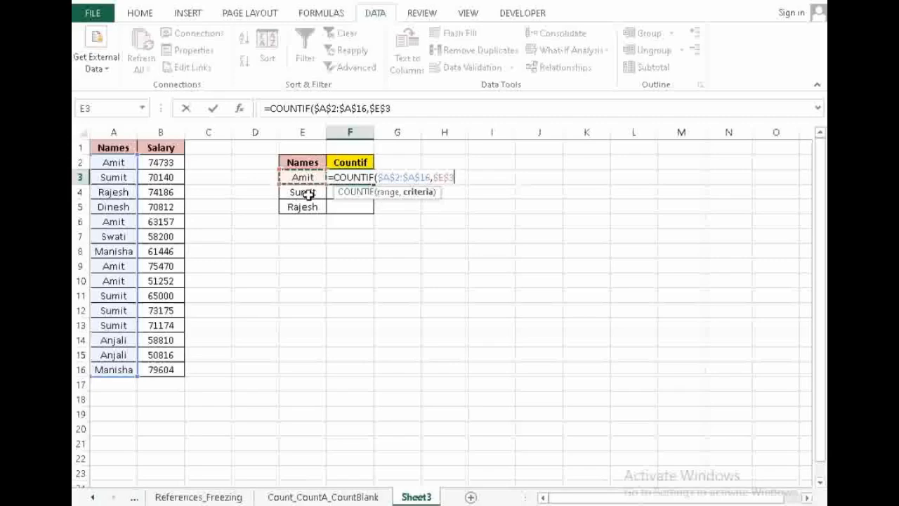
{"action": "key", "text": "F4"}
{"action": "key", "text": "F4"}
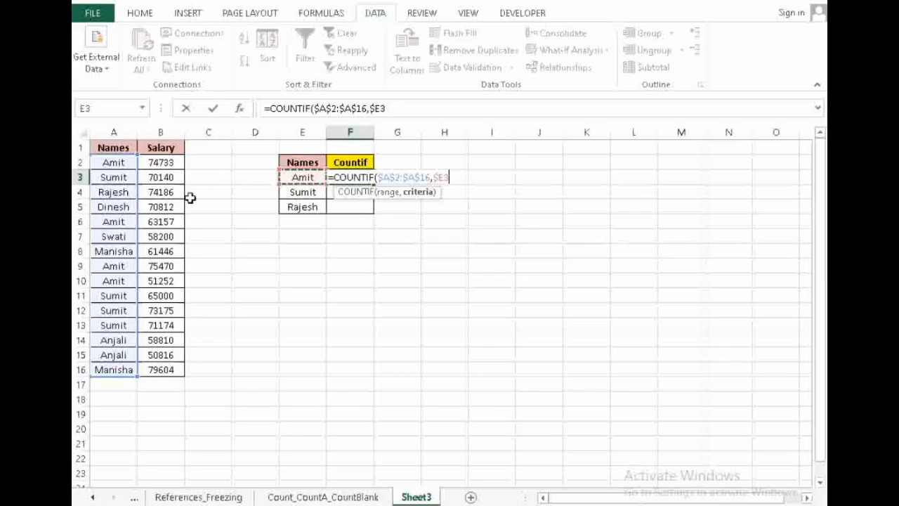
{"action": "left_click", "coordinate": [463, 182]}
{"action": "key", "text": "Return"}
Review the range and criteria arguments of the COUNTIF formula in F3
{"action": "key", "text": "Up"}
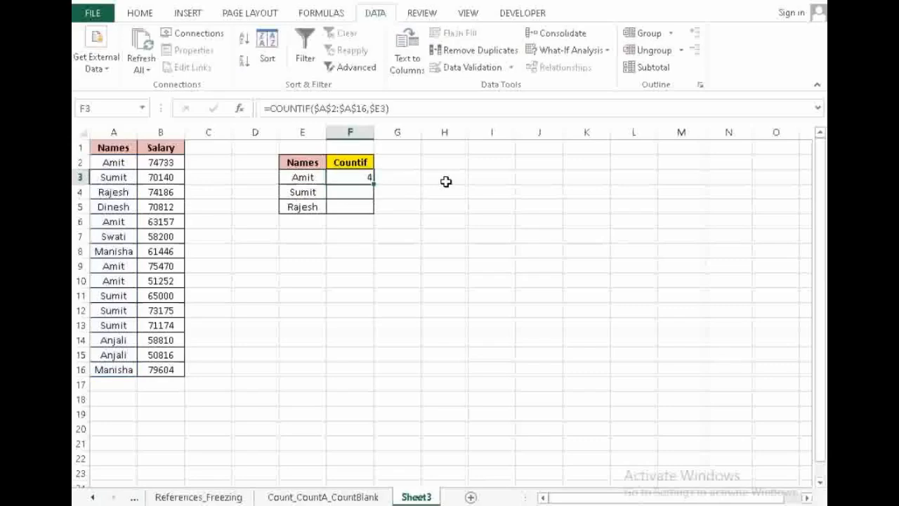
{"action": "key", "text": "F2"}
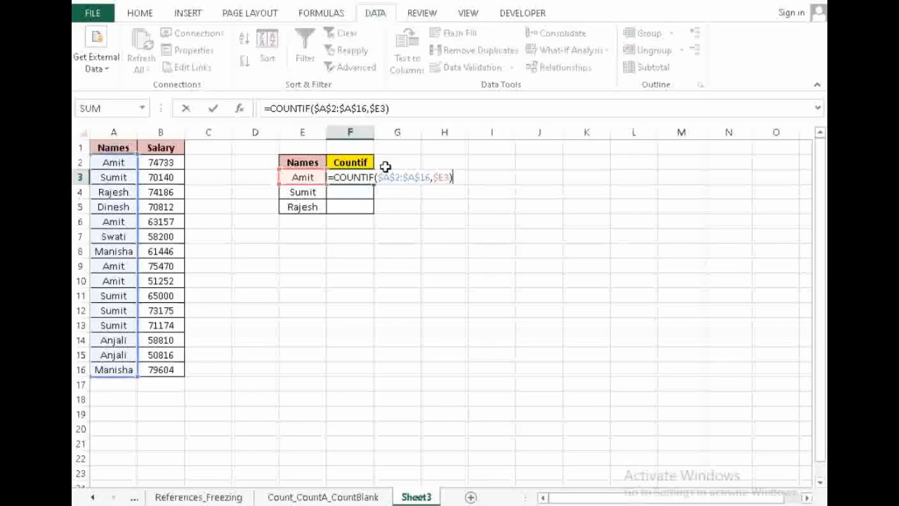
{"action": "left_click", "coordinate": [402, 181]}
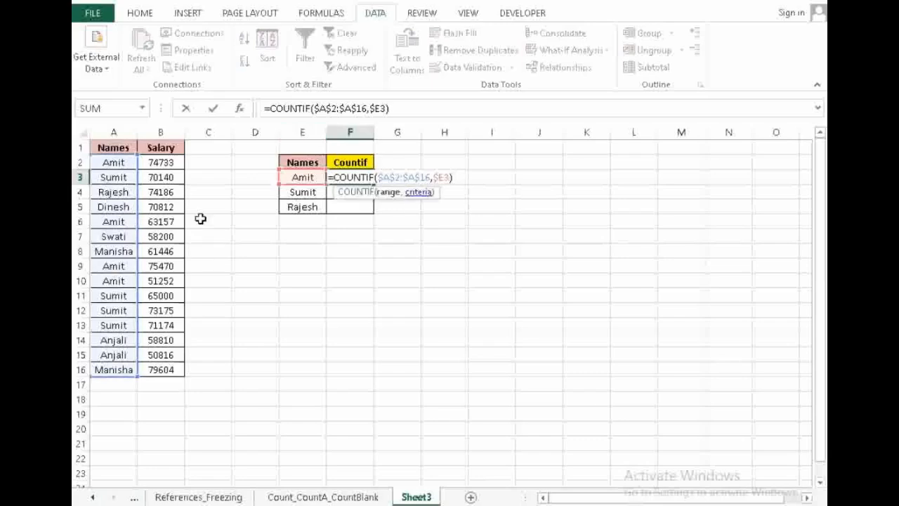
{"action": "left_click", "coordinate": [437, 177]}
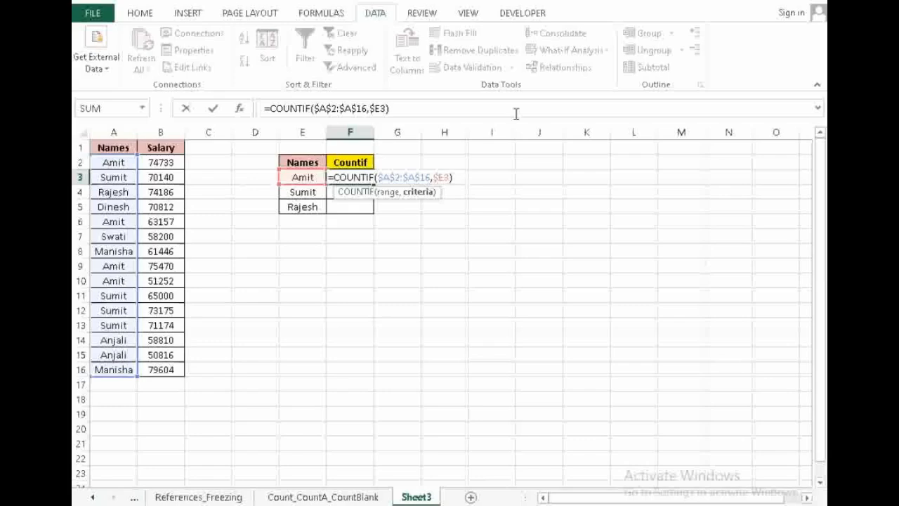
{"action": "key", "text": "ctrl+Return"}
Copy the COUNTIF formula from F3 to F4
{"action": "key", "text": "ctrl+c"}
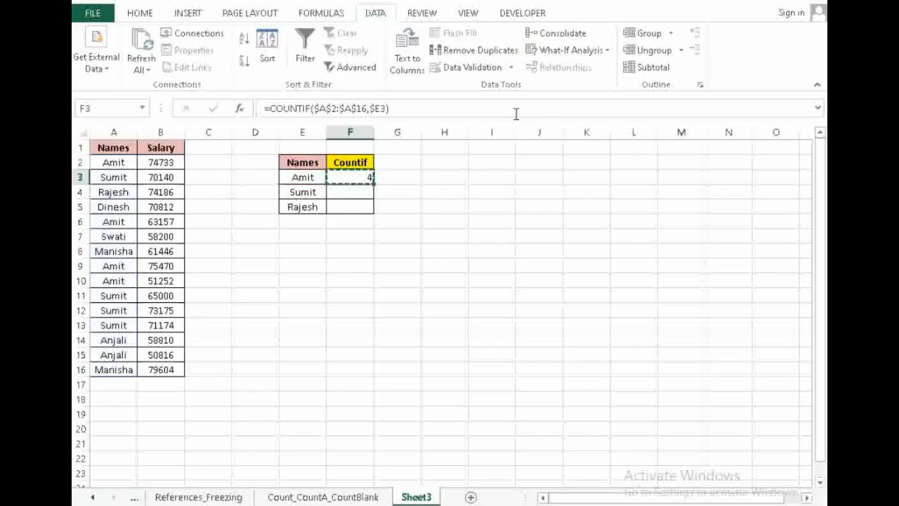
{"action": "key", "text": "Down"}
{"action": "key", "text": "Up"}
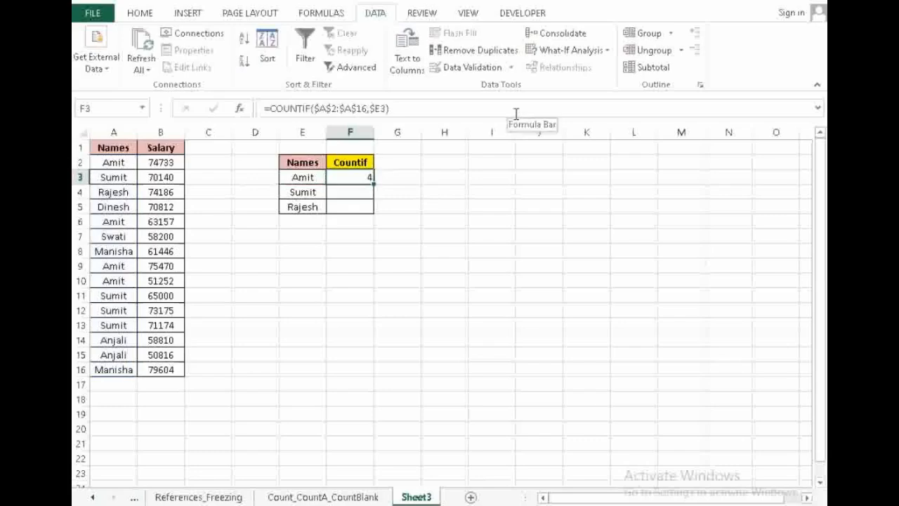
{"action": "key", "text": "F2"}
{"action": "key", "text": "Escape"}
{"action": "key", "text": "ctrl+c"}
{"action": "key", "text": "Down"}
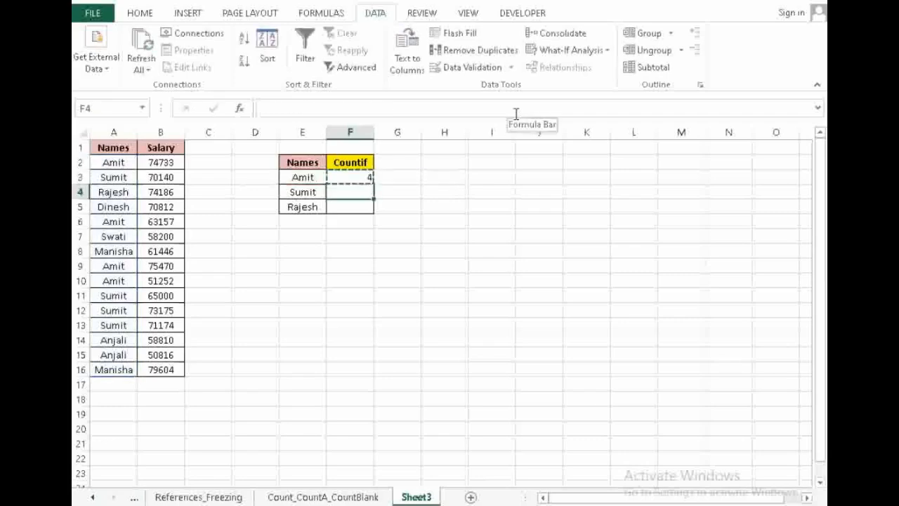
{"action": "key", "text": "ctrl+v"}
Compare the range and criteria references of the COUNTIF formulas in F4 and F3
{"action": "key", "text": "F2"}
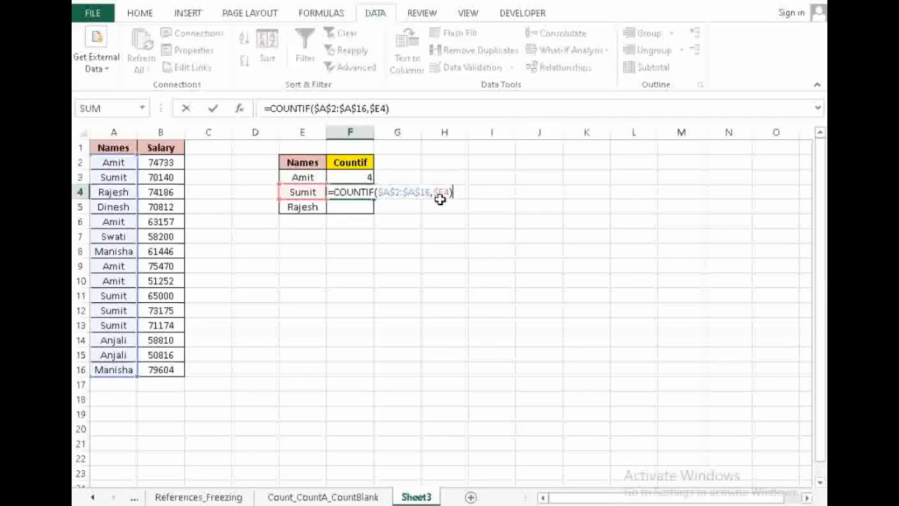
{"action": "key", "text": "ctrl+Return"}
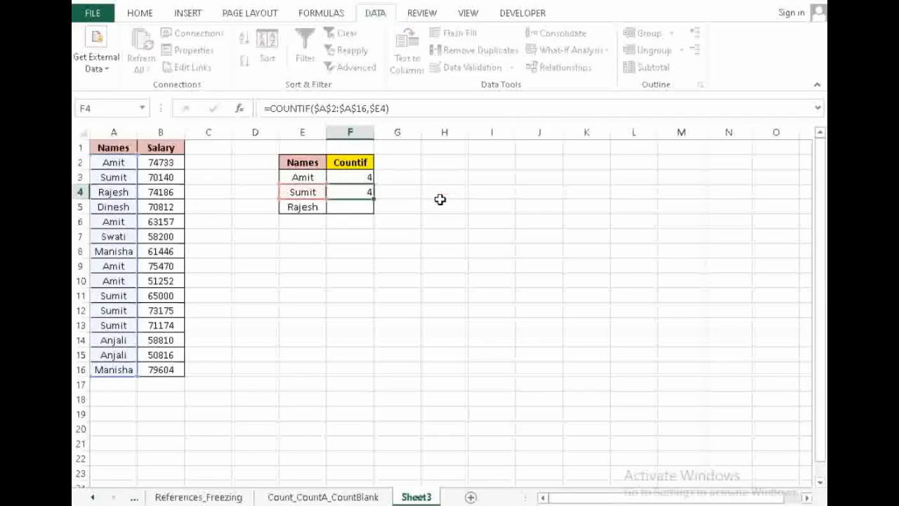
{"action": "key", "text": "Up"}
{"action": "key", "text": "F2"}
{"action": "key", "text": "Return"}
{"action": "key", "text": "F2"}
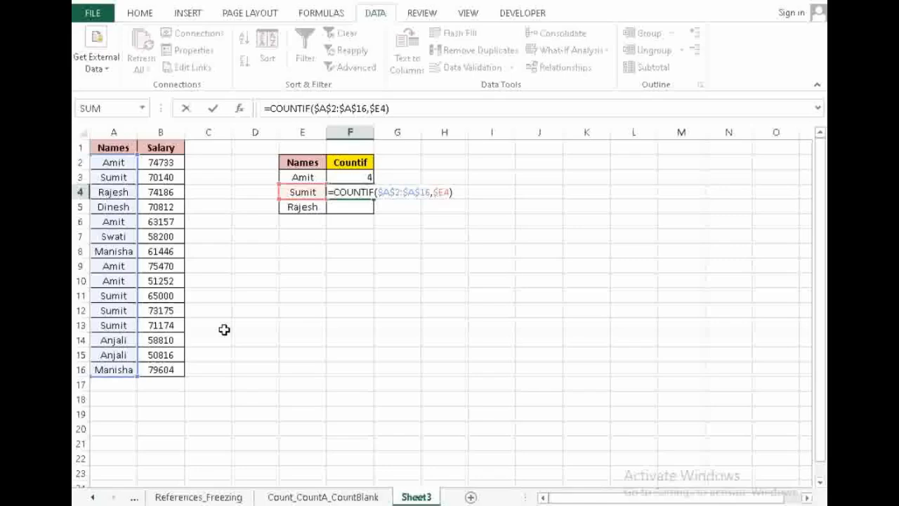
{"action": "key", "text": "Return"}
Copy the COUNTIF formula from F4 to F5 and check the copied formula's references
{"action": "key", "text": "Up"}
{"action": "key", "text": "ctrl+c"}
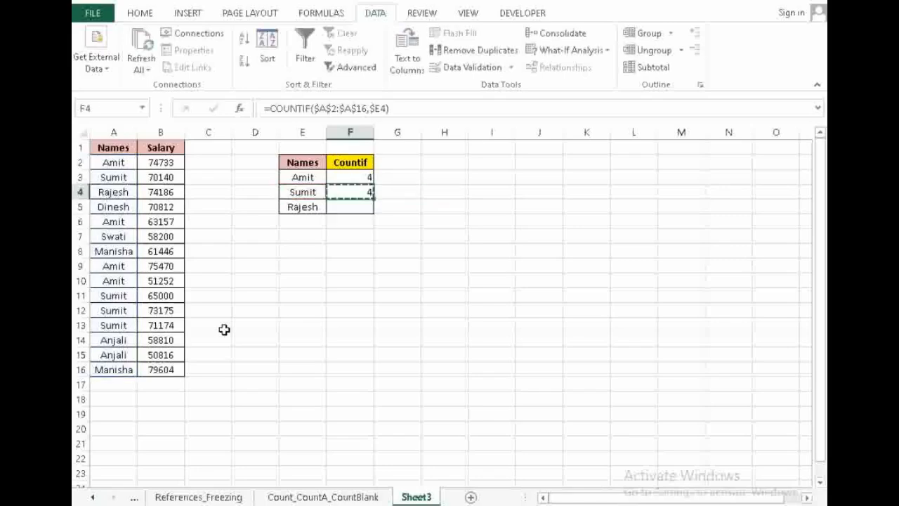
{"action": "key", "text": "Down"}
{"action": "key", "text": "Return"}
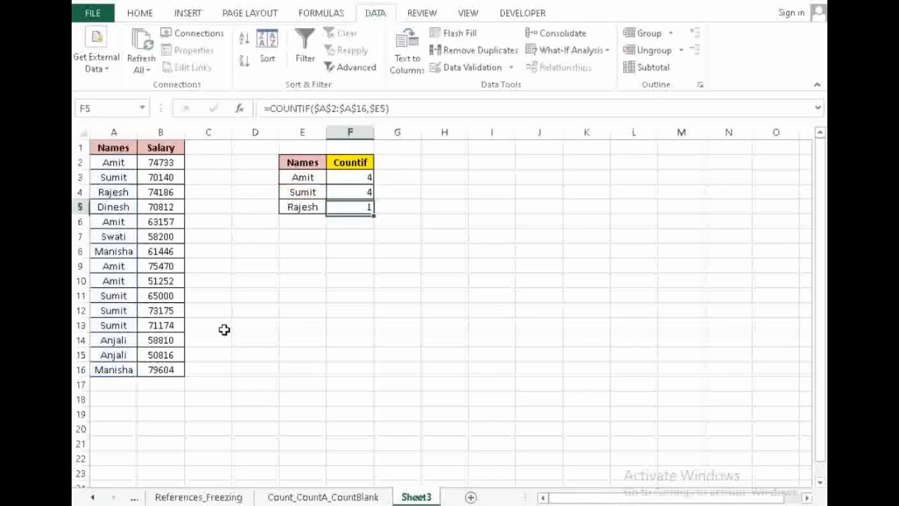
{"action": "double_click", "coordinate": [328, 210]}
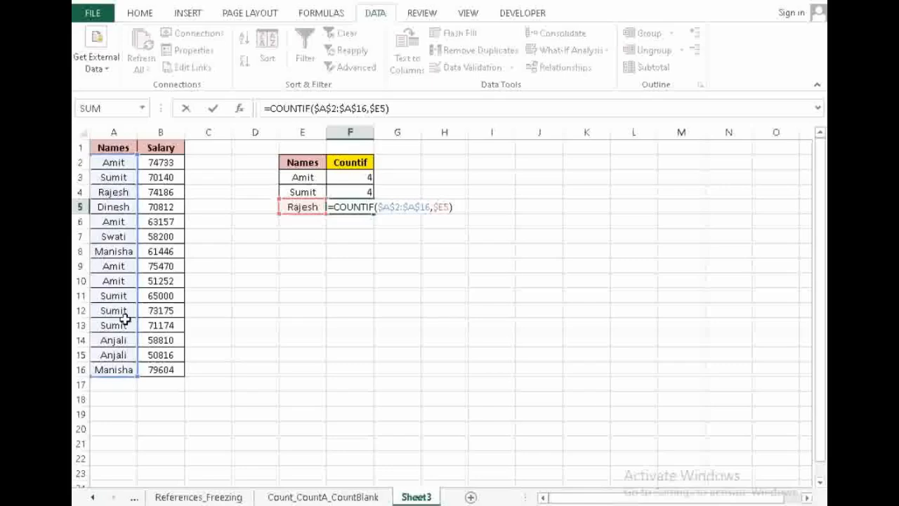
{"action": "key", "text": "ctrl+Return"}
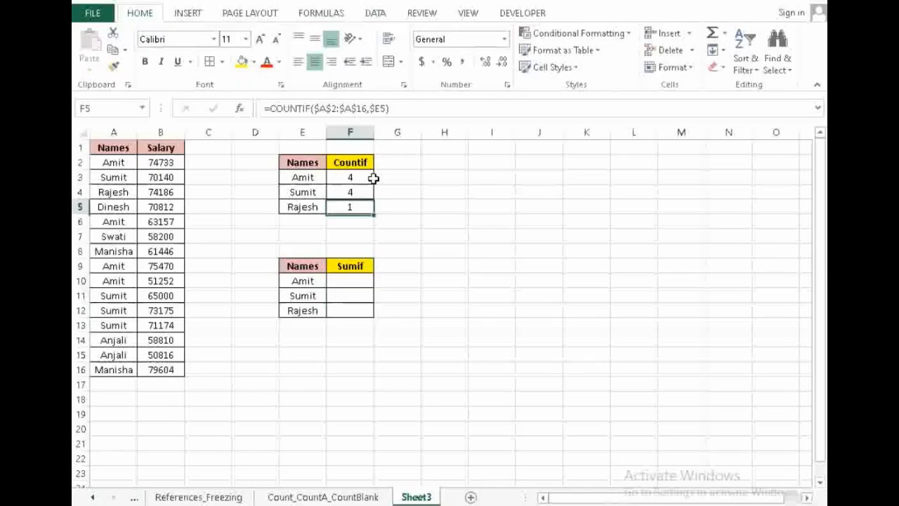
Review the Countif table and the Sumif table below it, from the heading in F2 to the heading in F9
{"action": "key", "text": "Up"}
{"action": "key", "text": "Up"}
{"action": "key", "text": "Up"}
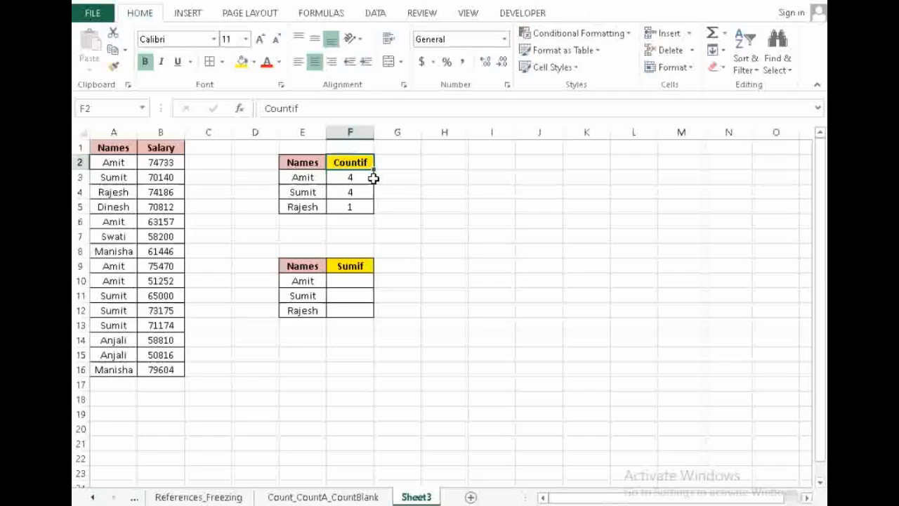
{"action": "key", "text": "Down"}
{"action": "key", "text": "Down"}
{"action": "key", "text": "Down"}
{"action": "key", "text": "Down"}
{"action": "key", "text": "Down"}
{"action": "key", "text": "Down"}
{"action": "key", "text": "Down"}
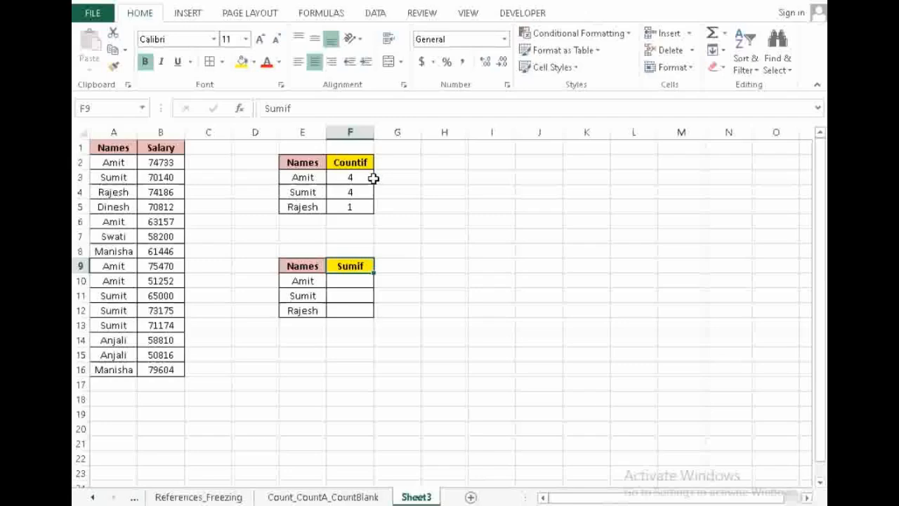
Examine the Salary column as the values to total for the first name in the Sumif table
{"action": "key", "text": "Left"}
{"action": "key", "text": "Left"}
{"action": "key", "text": "Left"}
{"action": "key", "text": "Left"}
{"action": "key", "text": "ctrl+Up"}
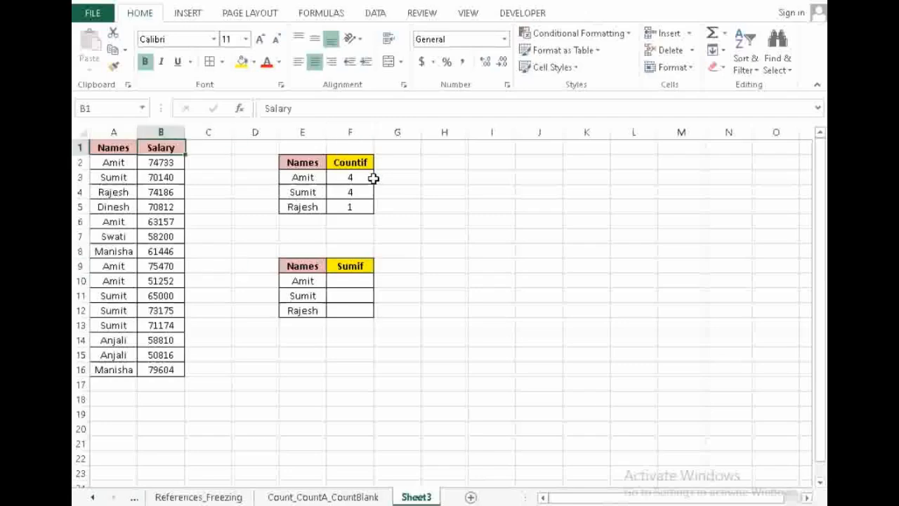
{"action": "key", "text": "Down"}
{"action": "key", "text": "ctrl+shift+Down"}
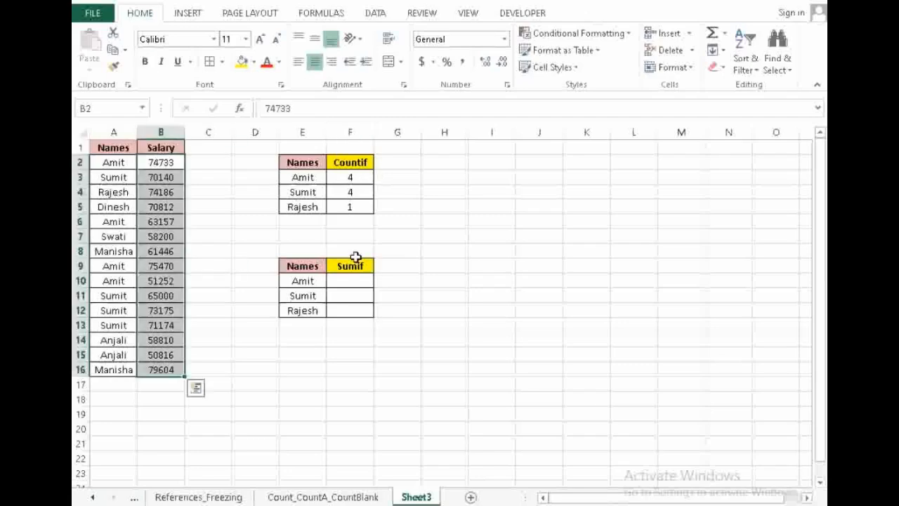
{"action": "left_click", "coordinate": [337, 284]}
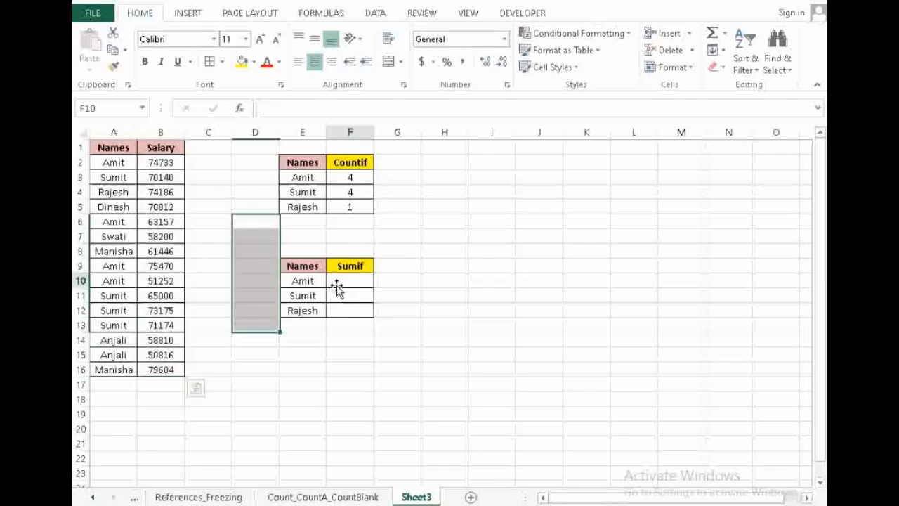
{"action": "left_click", "coordinate": [163, 131]}
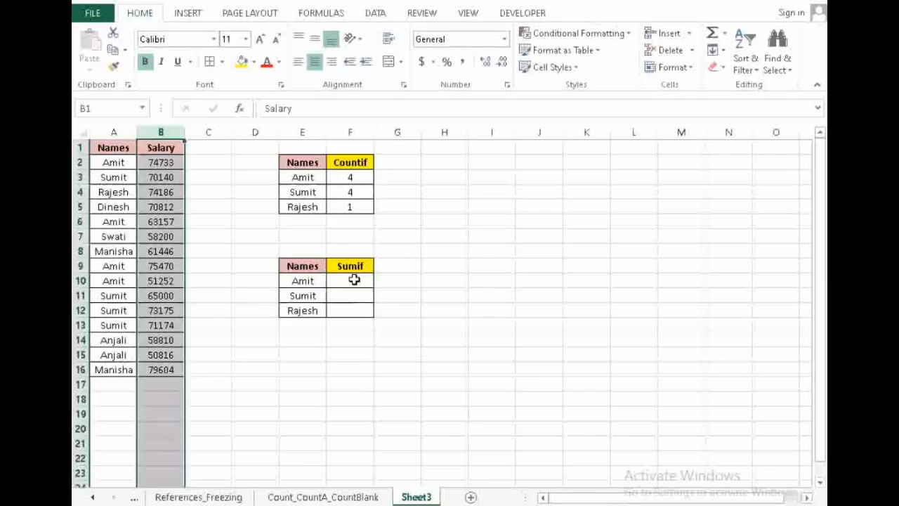
{"action": "left_click", "coordinate": [354, 279]}
{"action": "key", "text": "Left"}
{"action": "key", "text": "Left"}
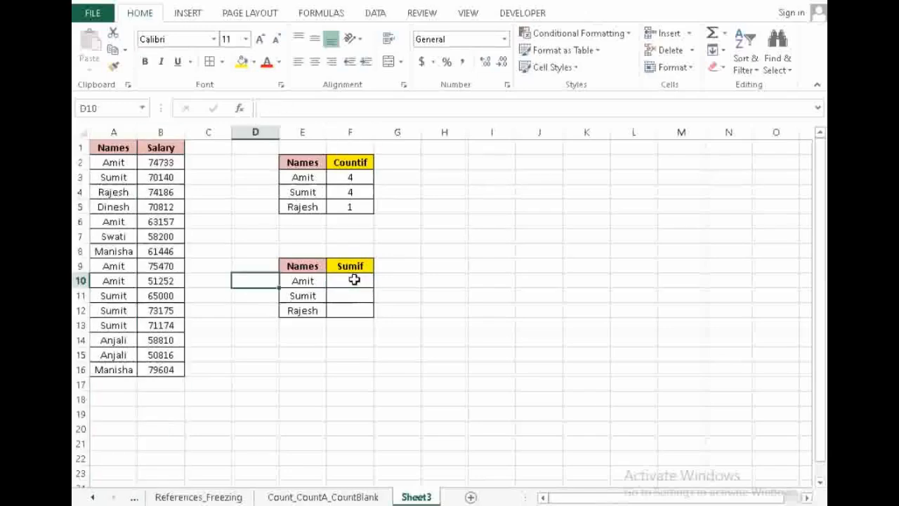
{"action": "key", "text": "ctrl+Home"}
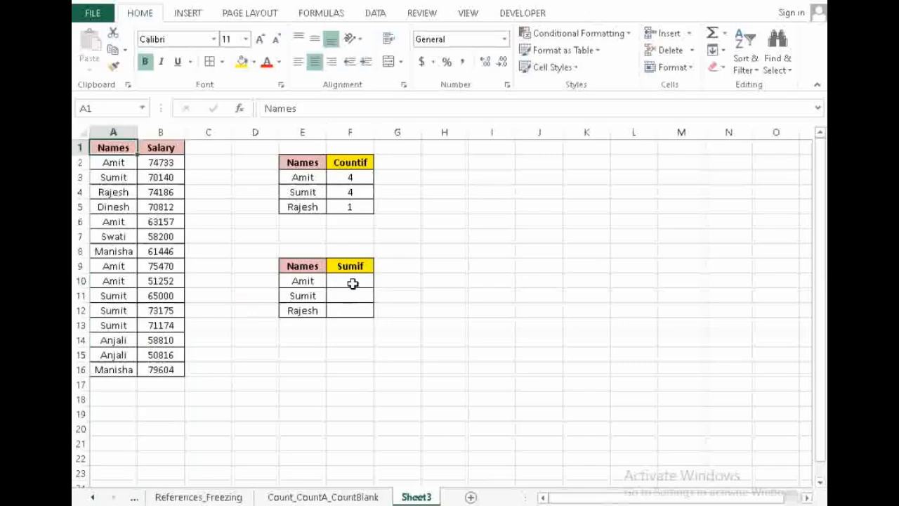
{"action": "left_click_drag", "start_coordinate": [307, 281], "coordinate": [353, 283]}
{"action": "key", "text": "Right"}
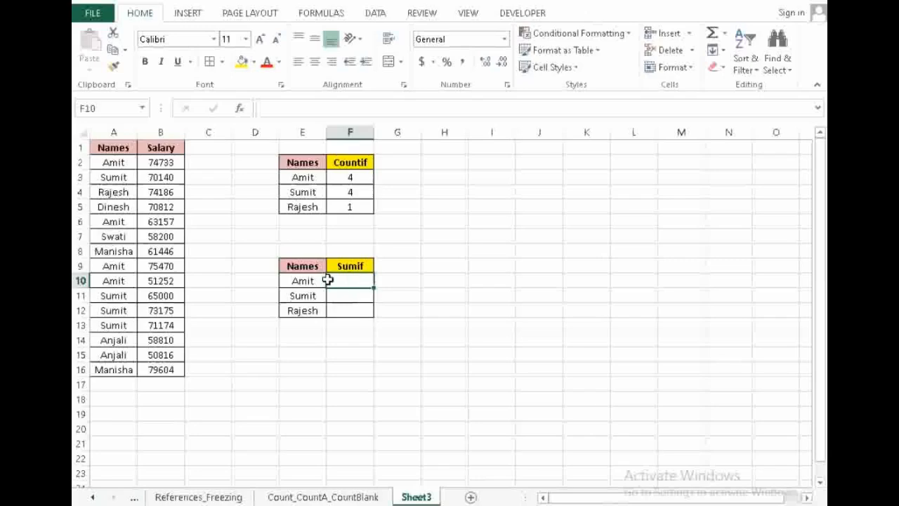
Filter the Names column to show only the name in E10, and select that person's salaries
{"action": "key", "text": "ctrl+Home"}
{"action": "key", "text": "ctrl+shift+l"}
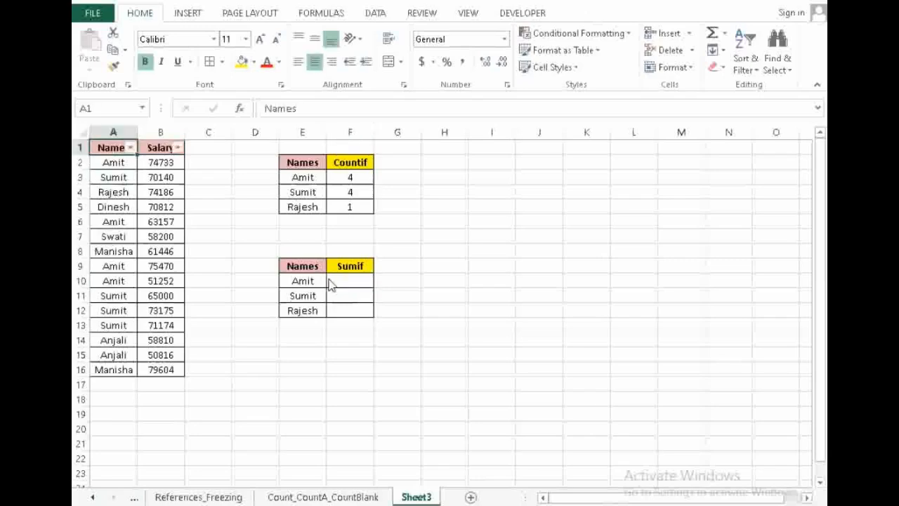
{"action": "key", "text": "alt+Down"}
{"action": "key", "text": "Down"}
{"action": "key", "text": "Down"}
{"action": "key", "text": "Down"}
{"action": "key", "text": "Down"}
{"action": "key", "text": "Down"}
{"action": "key", "text": "Down"}
{"action": "key", "text": "space"}
{"action": "key", "text": "Down"}
{"action": "key", "text": "space"}
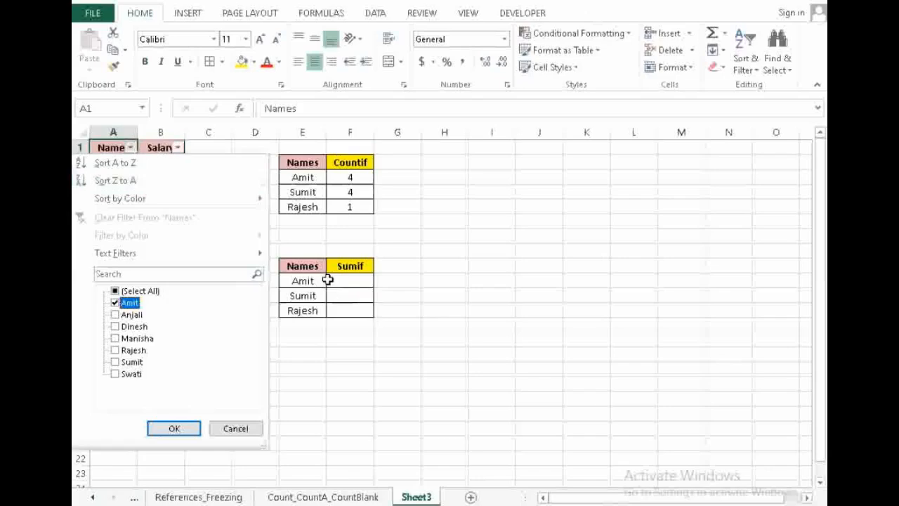
{"action": "key", "text": "Return"}
{"action": "left_click", "coordinate": [174, 165]}
{"action": "key", "text": "ctrl+shift+Down"}
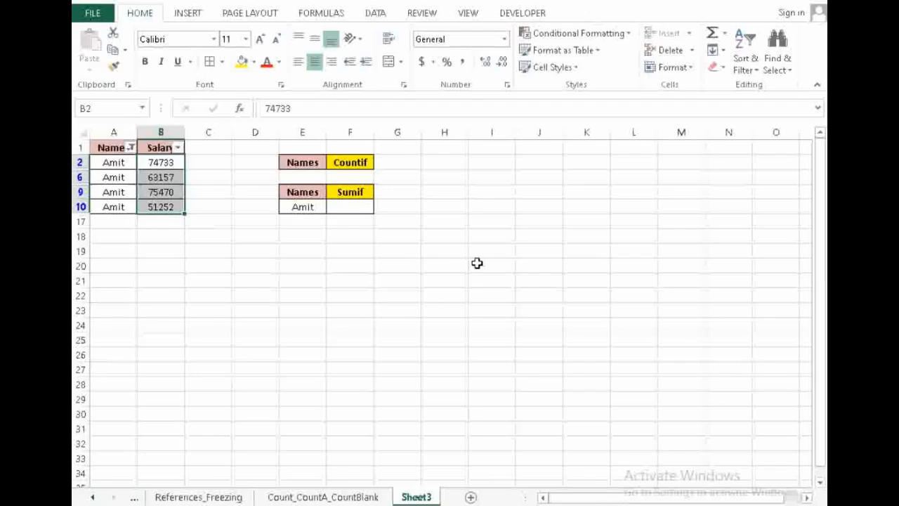
Remove the filter from the Names and Salary table
{"action": "key", "text": "ctrl+Up"}
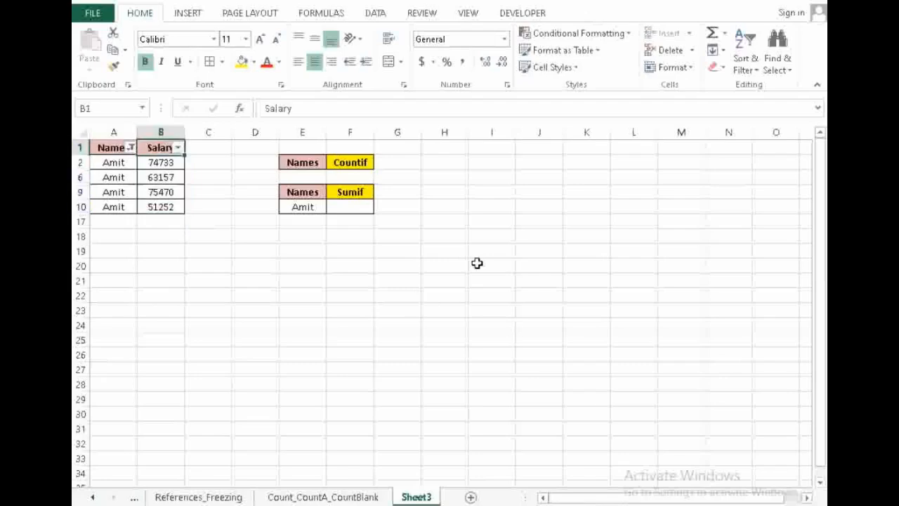
{"action": "key", "text": "alt+d"}
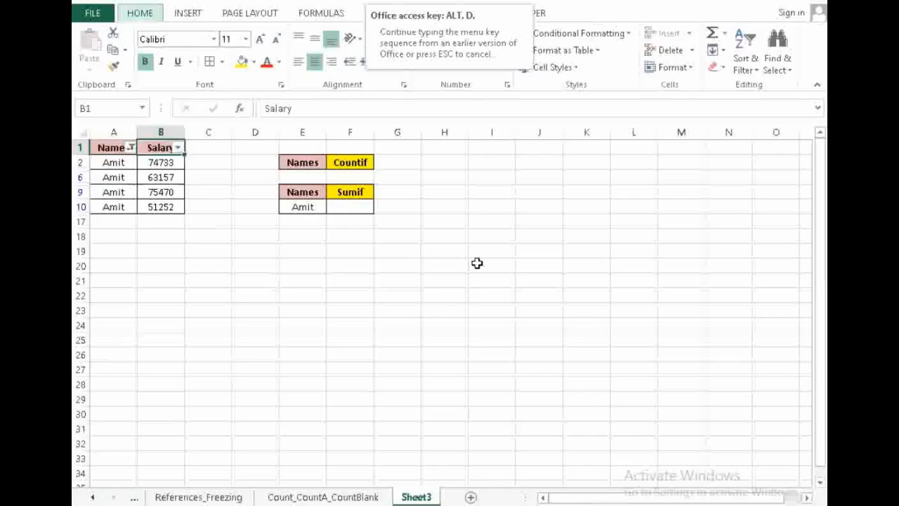
{"action": "key", "text": "f"}
{"action": "key", "text": "f"}
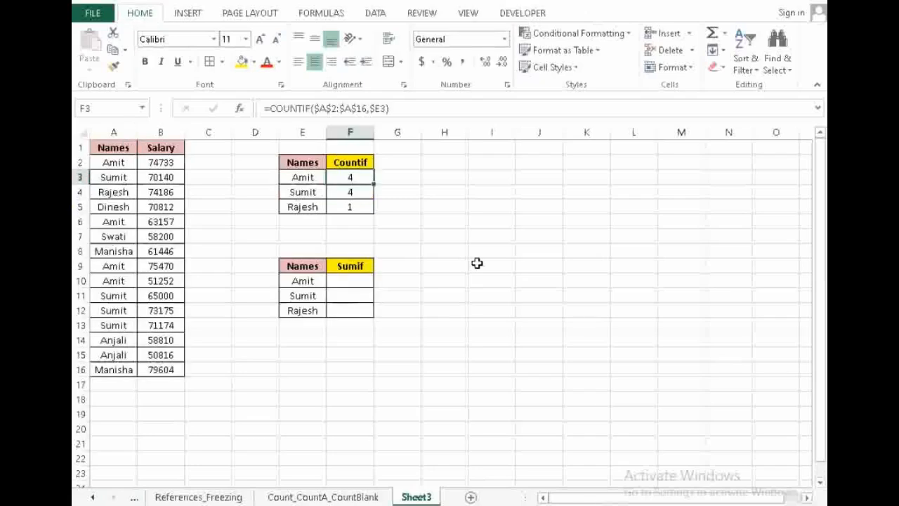
Compare the first name in the Sumif table with the entries in the Names column of the data
{"action": "key", "text": "Down"}
{"action": "key", "text": "Down"}
{"action": "key", "text": "Down"}
{"action": "key", "text": "Down"}
{"action": "key", "text": "Down"}
{"action": "key", "text": "Down"}
{"action": "key", "text": "Down"}
{"action": "key", "text": "Left"}
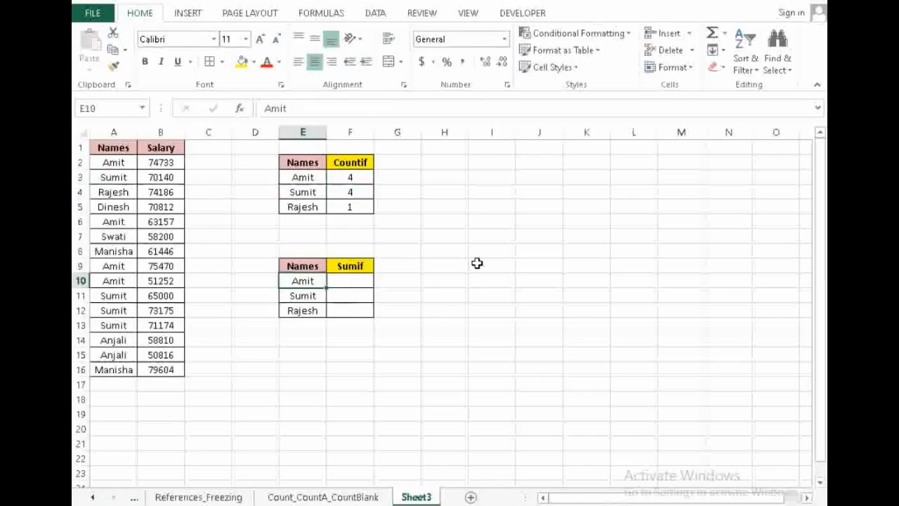
{"action": "key", "text": "ctrl+Home"}
{"action": "key", "text": "Down"}
{"action": "key", "text": "Down"}
{"action": "key", "text": "Down"}
{"action": "key", "text": "Down"}
{"action": "key", "text": "Down"}
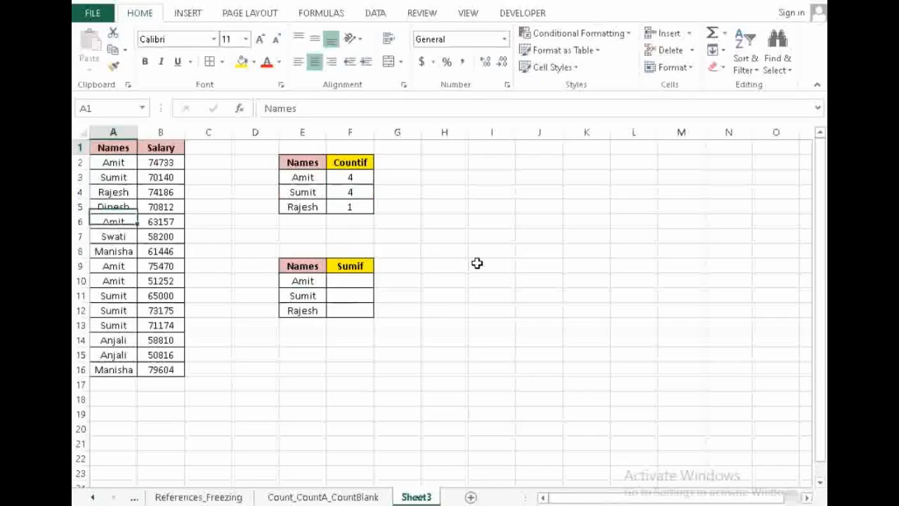
{"action": "key", "text": "Down"}
{"action": "key", "text": "Right"}
{"action": "key", "text": "Right"}
{"action": "key", "text": "Right"}
{"action": "key", "text": "Right"}
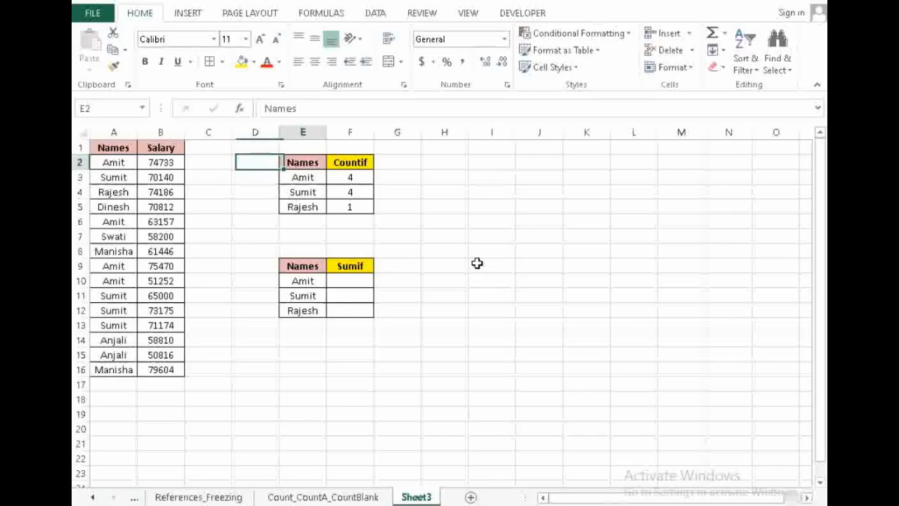
Start a SUMIF formula in F10 of the Sumif table
{"action": "key", "text": "Down"}
{"action": "key", "text": "Down"}
{"action": "key", "text": "Down"}
{"action": "key", "text": "Down"}
{"action": "key", "text": "Down"}
{"action": "key", "text": "Down"}
{"action": "key", "text": "Down"}
{"action": "key", "text": "Right"}
{"action": "key", "text": "Right"}
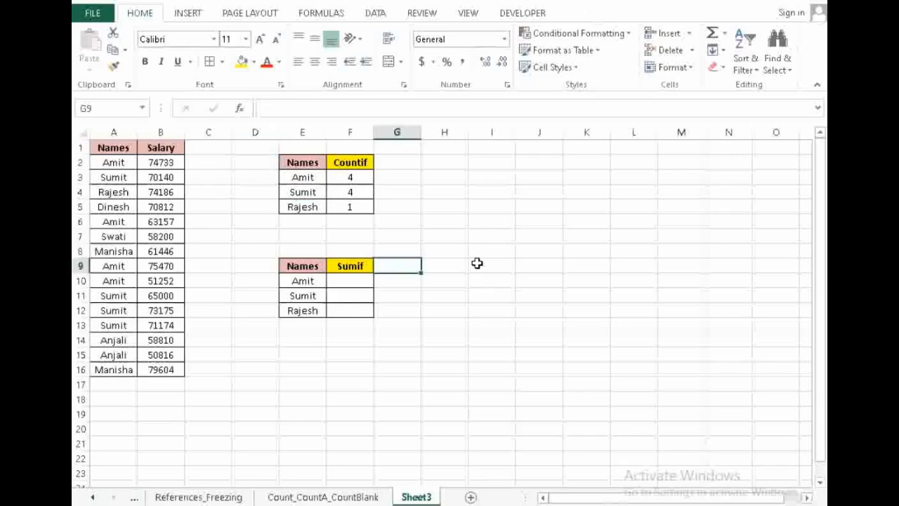
{"action": "key", "text": "Down"}
{"action": "key", "text": "Left"}
{"action": "type", "text": "="}
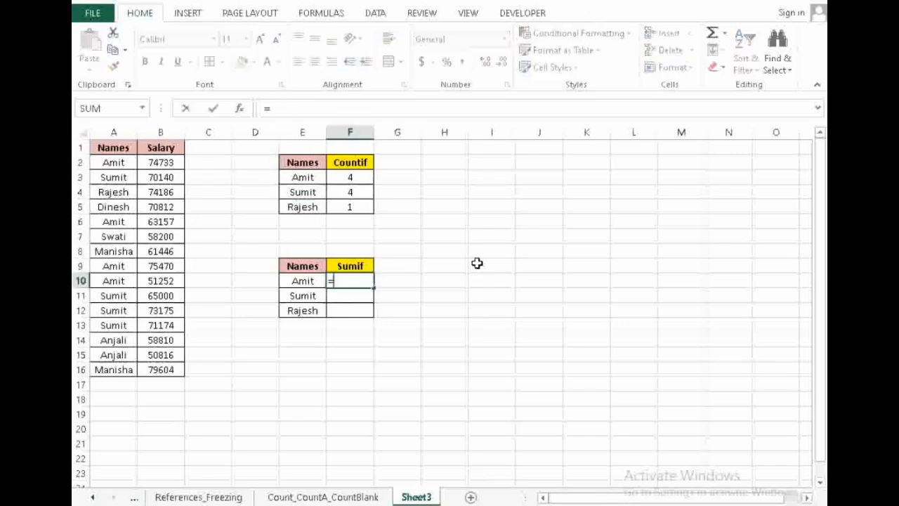
{"action": "type", "text": "sumif"}
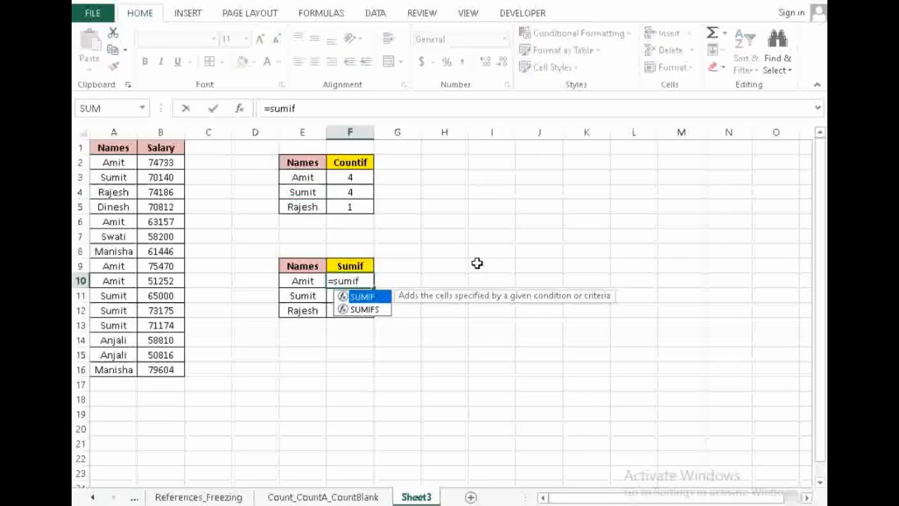
{"action": "key", "text": "ctrl+Return"}
{"action": "key", "text": "F2"}
{"action": "key", "text": "BackSpace"}
{"action": "key", "text": "Tab"}
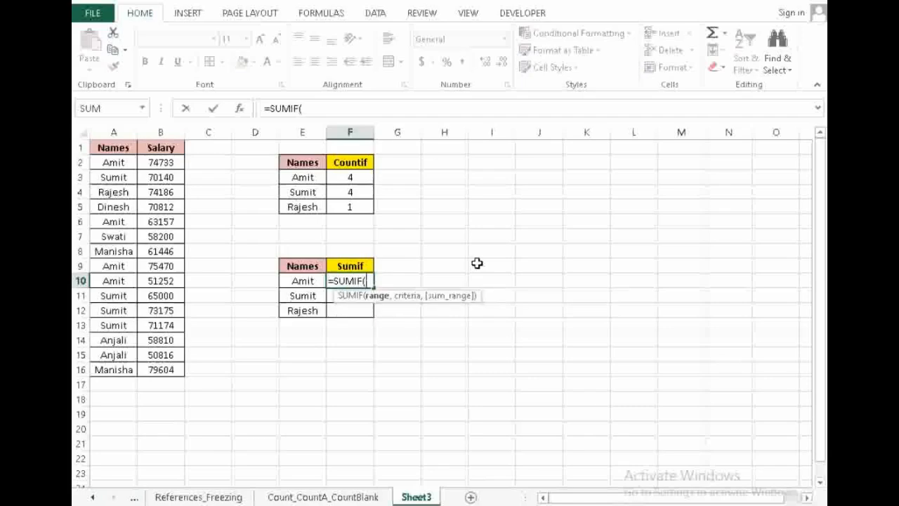
Set the SUMIF range to the Names data as an absolute reference, $A$2:$A$16
{"action": "key", "text": "Left"}
{"action": "key", "text": "Left"}
{"action": "key", "text": "Left"}
{"action": "key", "text": "Left"}
{"action": "key", "text": "Left"}
{"action": "key", "text": "Up"}
{"action": "key", "text": "Up"}
{"action": "key", "text": "Up"}
{"action": "key", "text": "Up"}
{"action": "key", "text": "Up"}
{"action": "key", "text": "Up"}
{"action": "key", "text": "Up"}
{"action": "key", "text": "Up"}
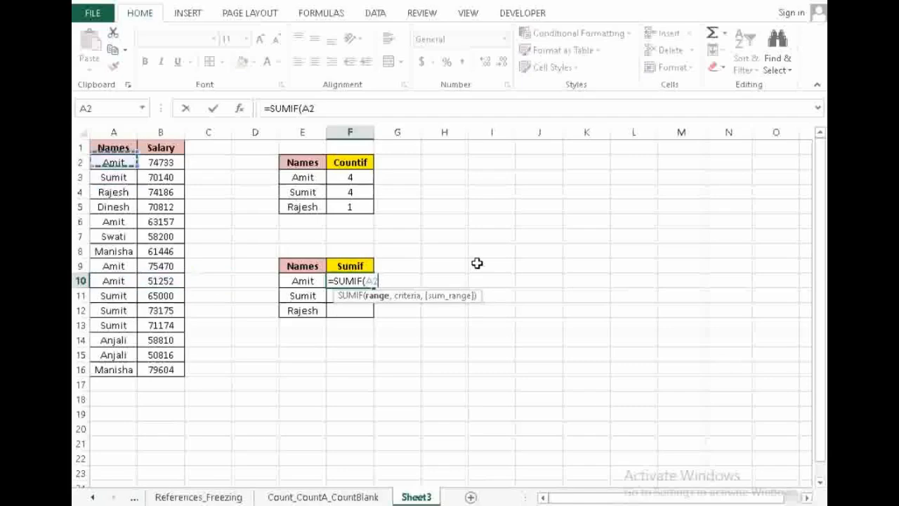
{"action": "key", "text": "ctrl+shift+Down"}
{"action": "key", "text": "F4"}
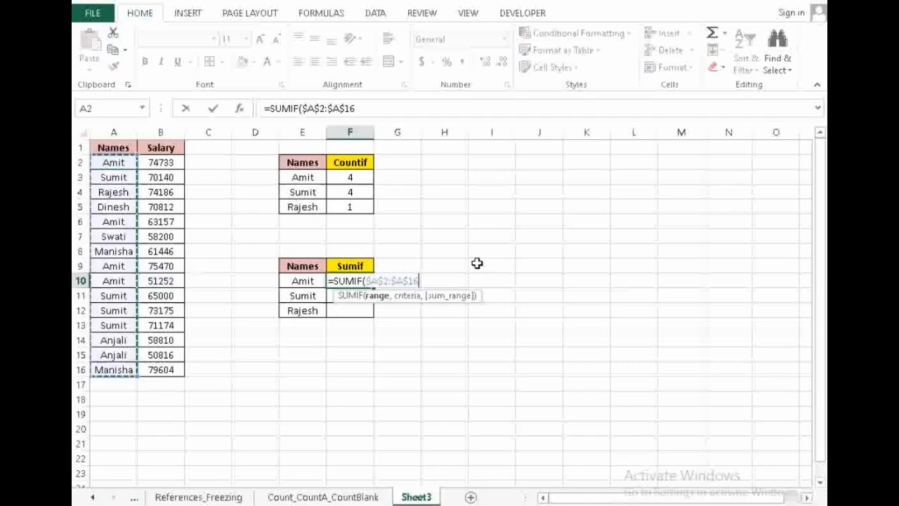
{"action": "type", "text": ","}
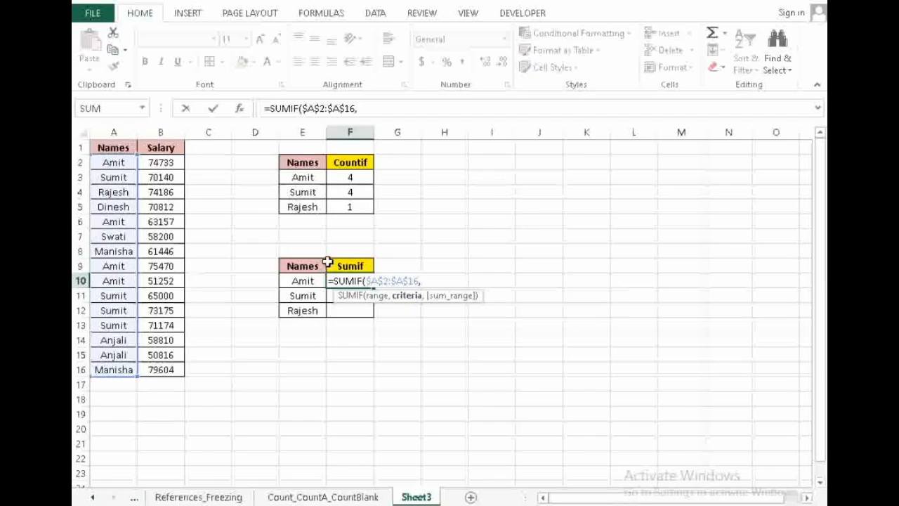
Use the name in E10 as the SUMIF criteria with only its column locked ($E10)
{"action": "left_click", "coordinate": [302, 281]}
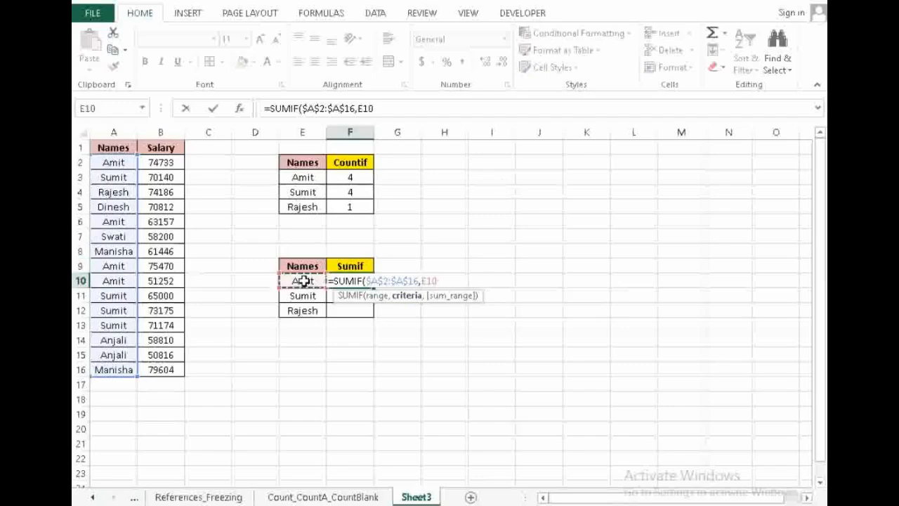
{"action": "key", "text": "F4"}
{"action": "key", "text": "F4"}
{"action": "key", "text": "F4"}
{"action": "type", "text": ","}
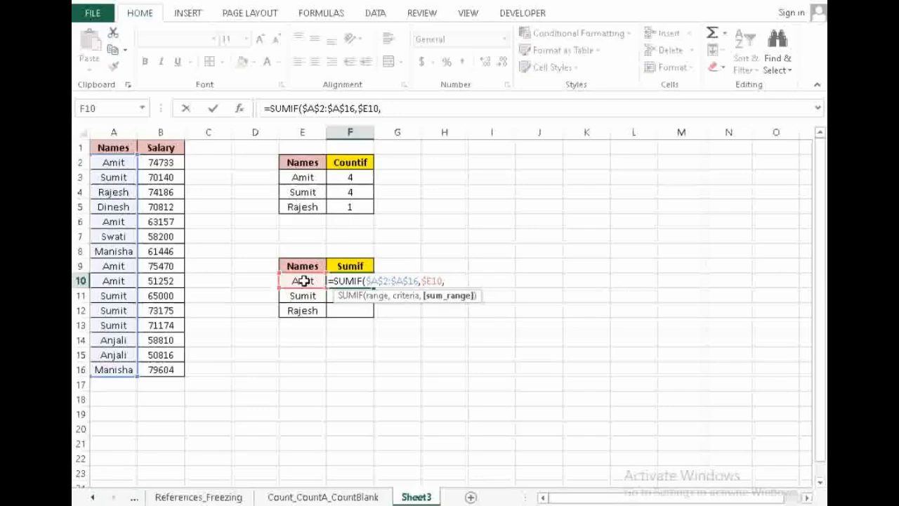
Set the sum range to the Salary data as $B$2:$B$16, close the formula's bracket and review that argument
{"action": "left_click", "coordinate": [163, 162]}
{"action": "key", "text": "ctrl+shift+Down"}
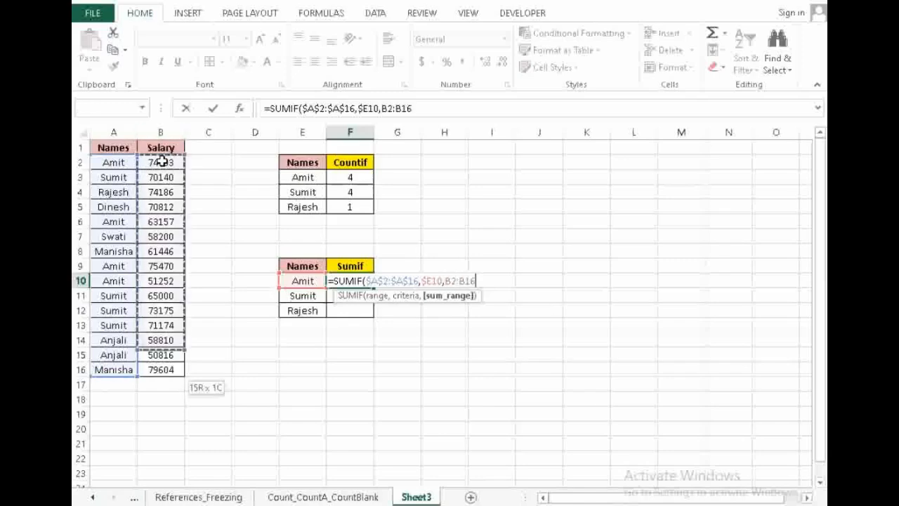
{"action": "key", "text": "F4"}
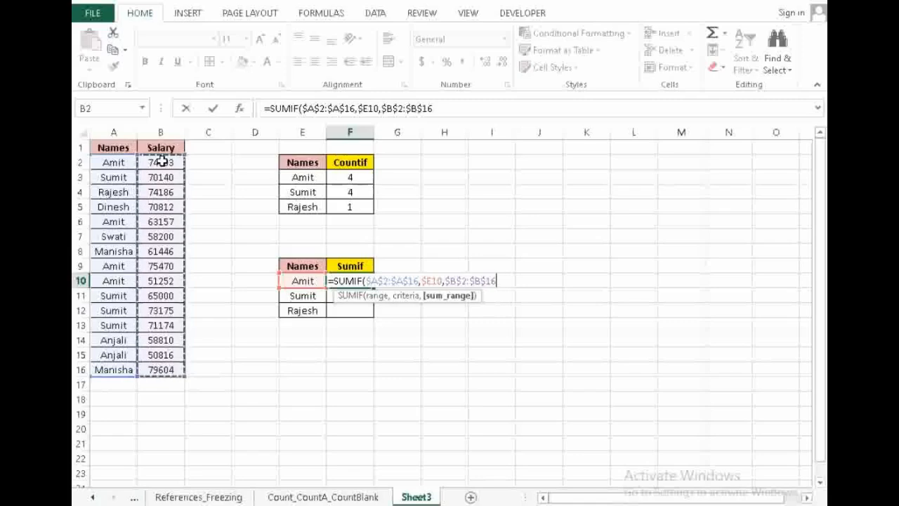
{"action": "type", "text": ")"}
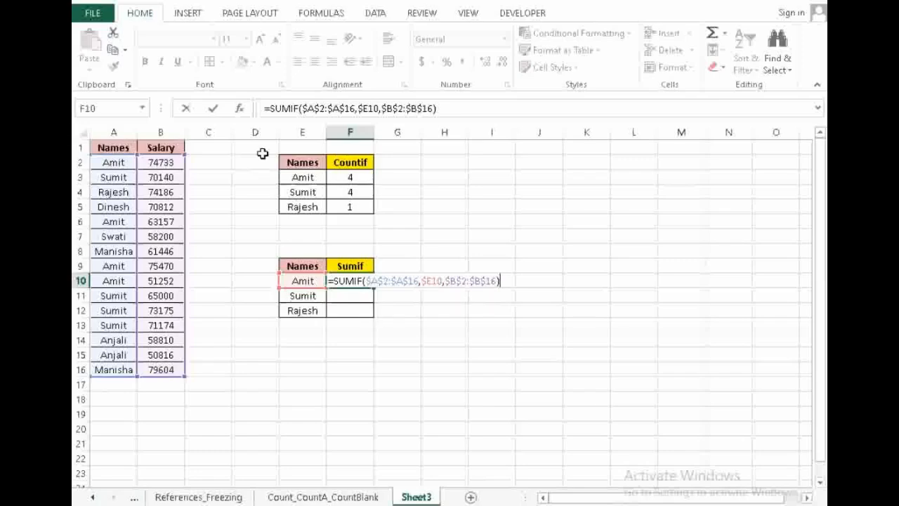
{"action": "left_click", "coordinate": [457, 280]}
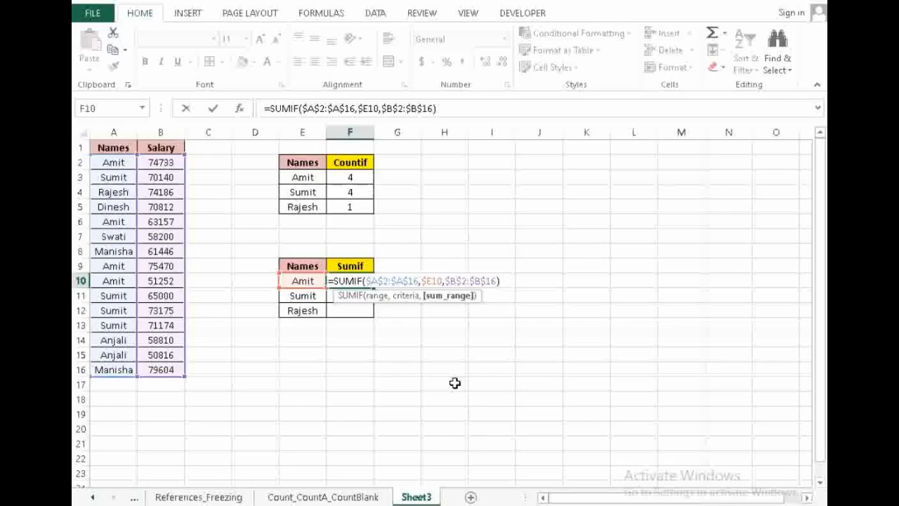
Enter the completed SUMIF formula in F10 and review the ranges it references
{"action": "key", "text": "Return"}
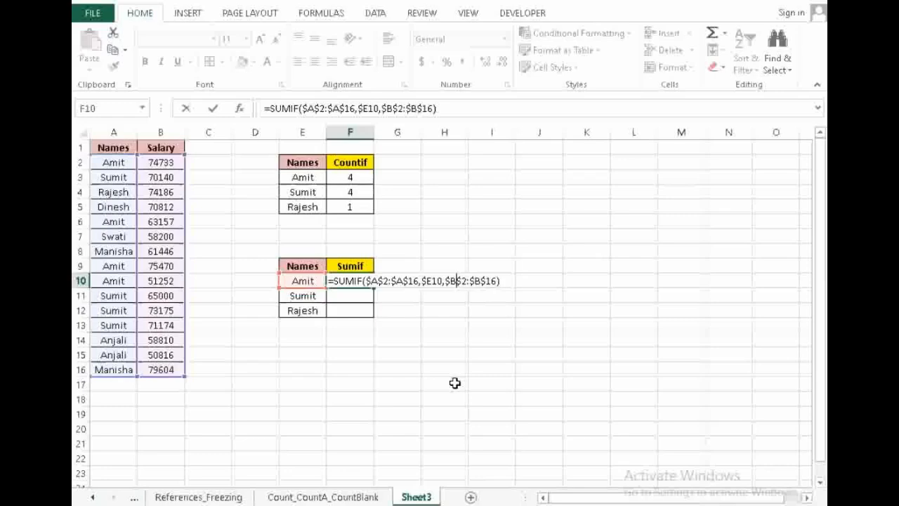
{"action": "key", "text": "Return"}
{"action": "key", "text": "Down"}
{"action": "key", "text": "Up"}
{"action": "key", "text": "Up"}
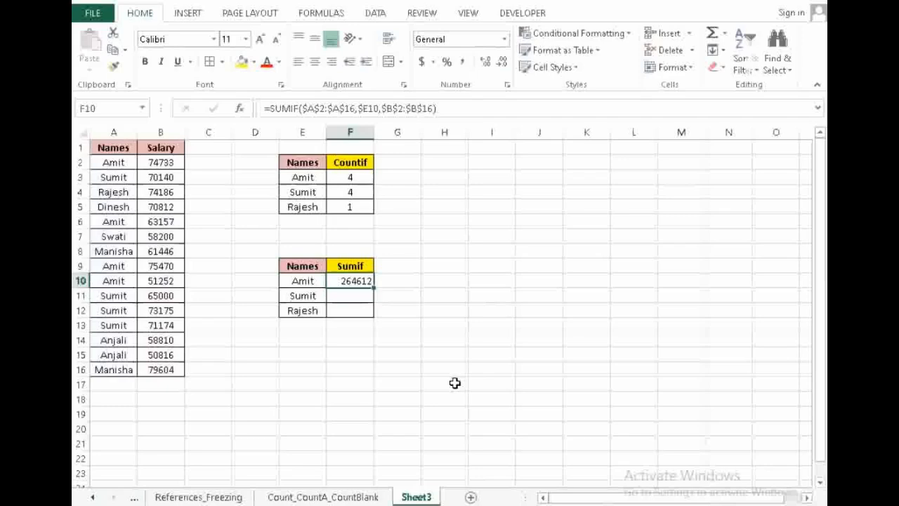
{"action": "key", "text": "Left"}
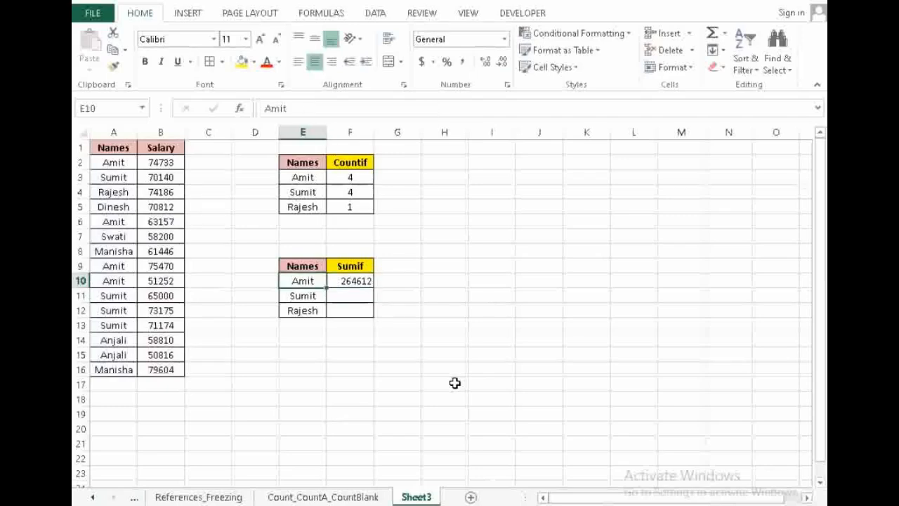
{"action": "key", "text": "Right"}
{"action": "key", "text": "F2"}
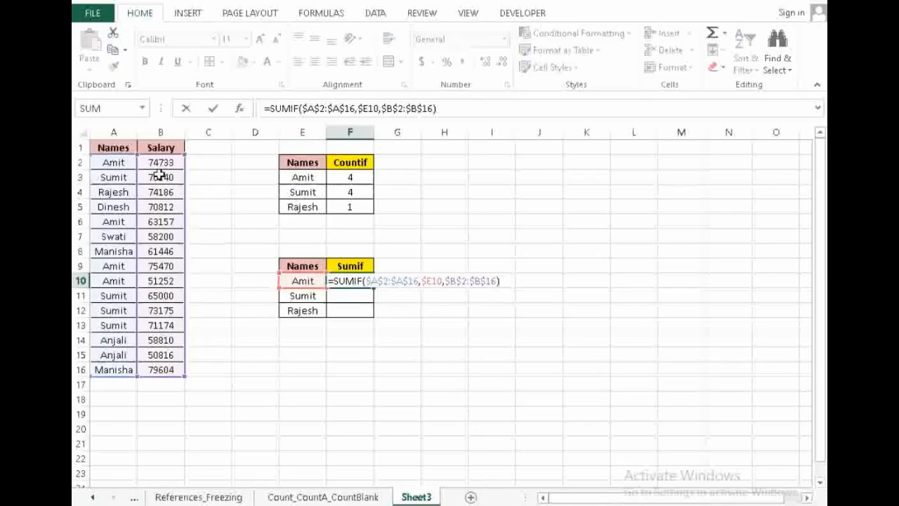
{"action": "key", "text": "ctrl+Return"}
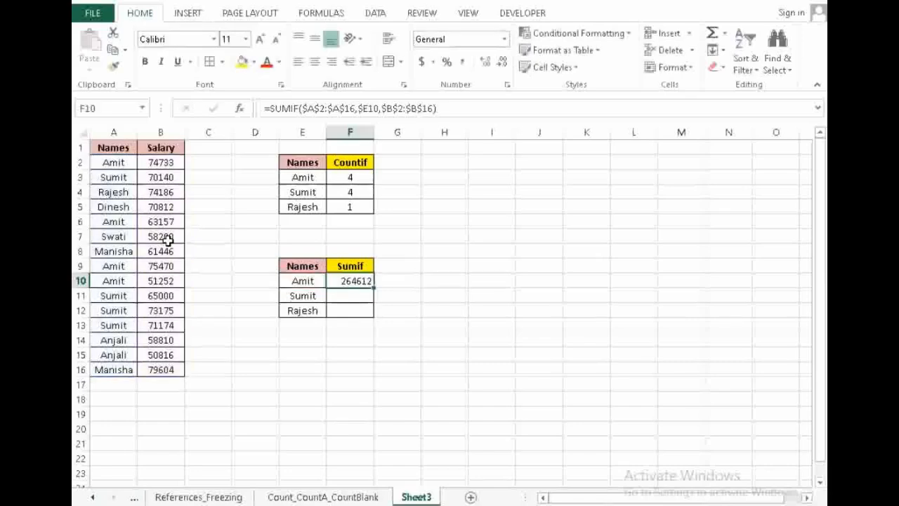
Fill the SUMIF formula from F10 down through F12 of the Sumif table
{"action": "key", "text": "shift+Down"}
{"action": "key", "text": "shift+Down"}
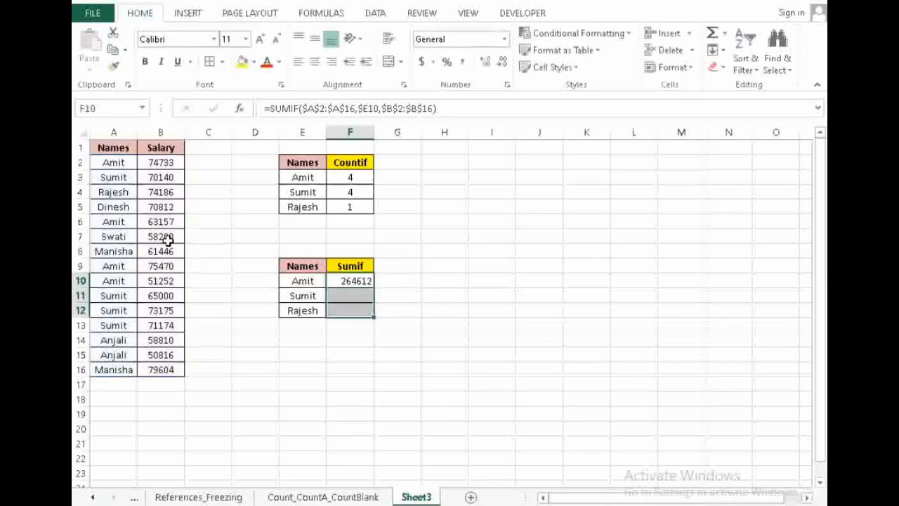
{"action": "key", "text": "ctrl+d"}
Inspect the copied SUMIF formulas in F11 and F12 to check their criteria and locked ranges
{"action": "key", "text": "Down"}
{"action": "key", "text": "F2"}
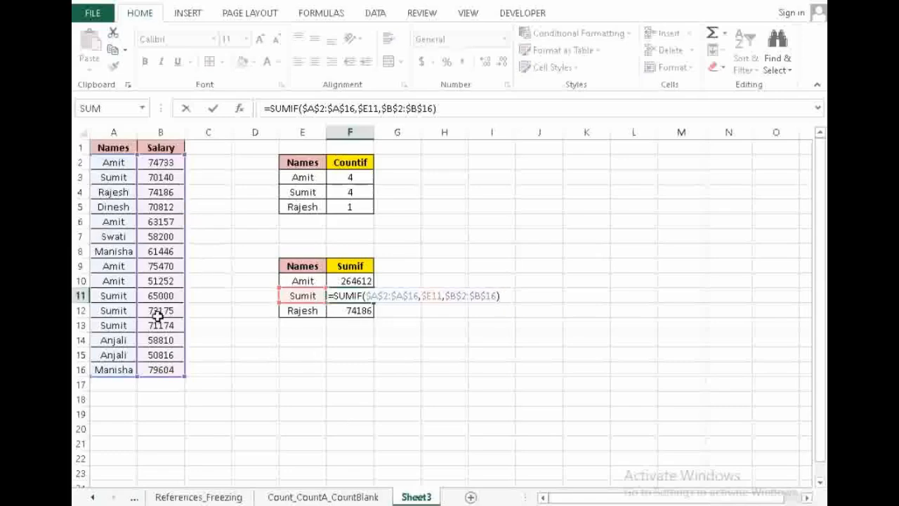
{"action": "key", "text": "Return"}
{"action": "key", "text": "F2"}
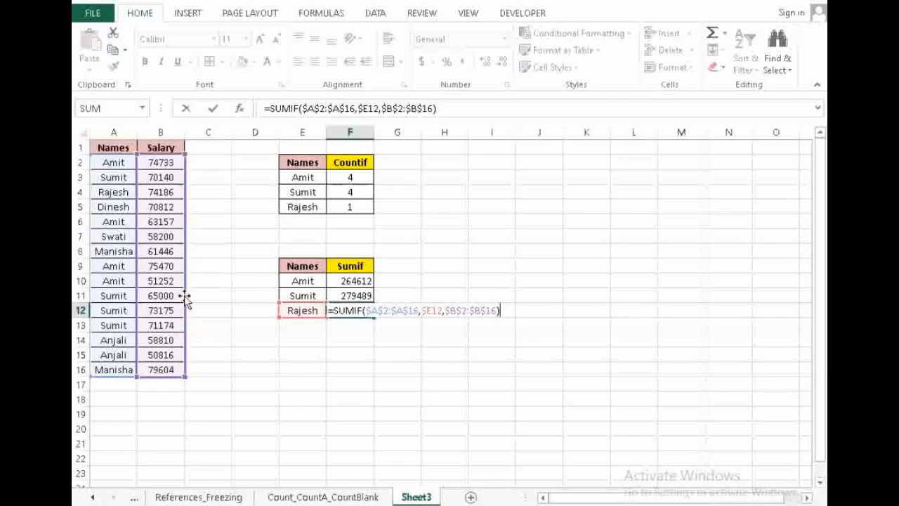
{"action": "key", "text": "Escape"}
{"action": "key", "text": "Up"}
{"action": "key", "text": "Up"}
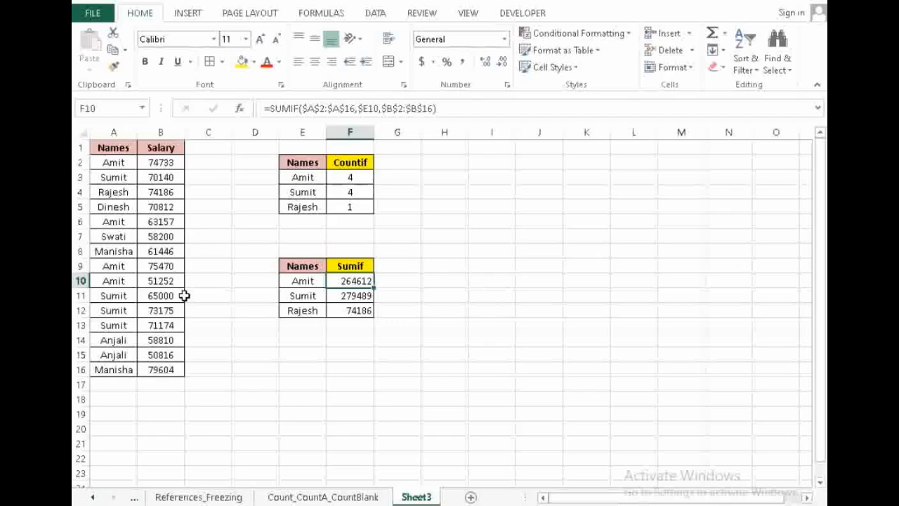
Reopen the SUMIF formula in F10, review its sum range argument and leave it without editing
{"action": "key", "text": "Right"}
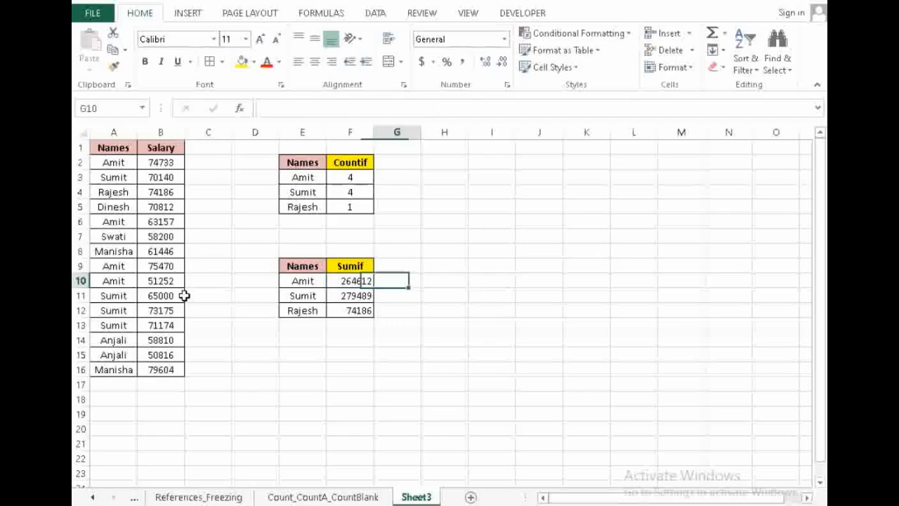
{"action": "key", "text": "Left"}
{"action": "key", "text": "Up"}
{"action": "key", "text": "Right"}
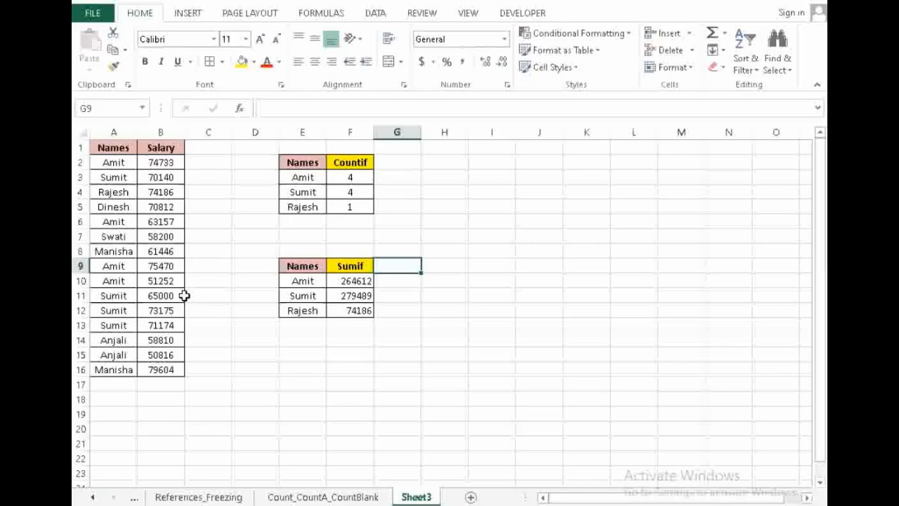
{"action": "key", "text": "Right"}
{"action": "key", "text": "Left"}
{"action": "key", "text": "Left"}
{"action": "key", "text": "Down"}
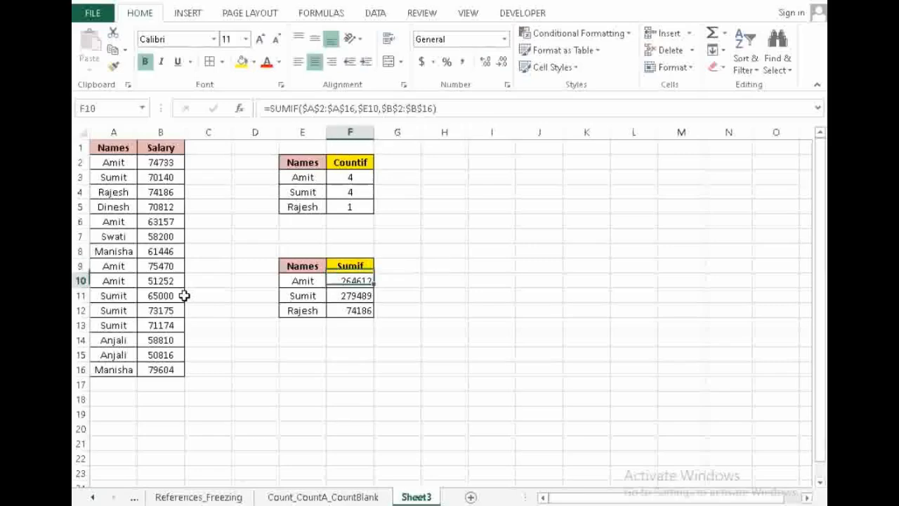
{"action": "key", "text": "F2"}
{"action": "key", "text": "Left"}
{"action": "key", "text": "Left"}
{"action": "key", "text": "Left"}
{"action": "key", "text": "Left"}
{"action": "key", "text": "Left"}
{"action": "key", "text": "Left"}
{"action": "key", "text": "Left"}
{"action": "key", "text": "Left"}
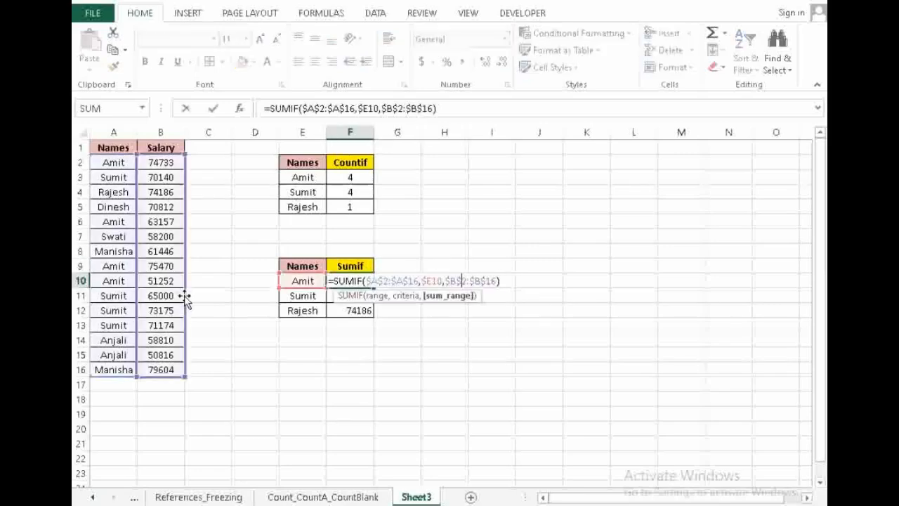
{"action": "key", "text": "Escape"}
Turn on filters for the Names and Salary data and look through the Salary filter values without applying any
{"action": "key", "text": "Up"}
{"action": "key", "text": "Right"}
{"action": "key", "text": "Right"}
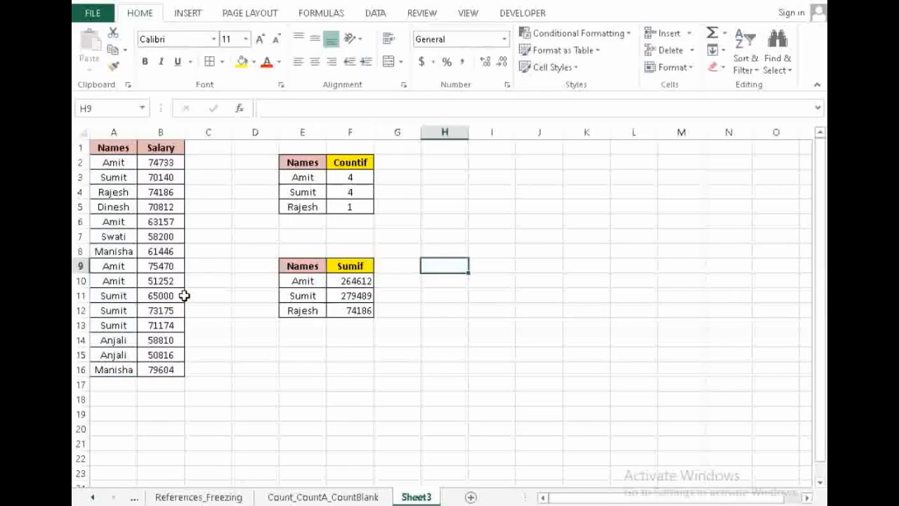
{"action": "key", "text": "Left"}
{"action": "key", "text": "Left"}
{"action": "key", "text": "Left"}
{"action": "key", "text": "Left"}
{"action": "key", "text": "Left"}
{"action": "key", "text": "Left"}
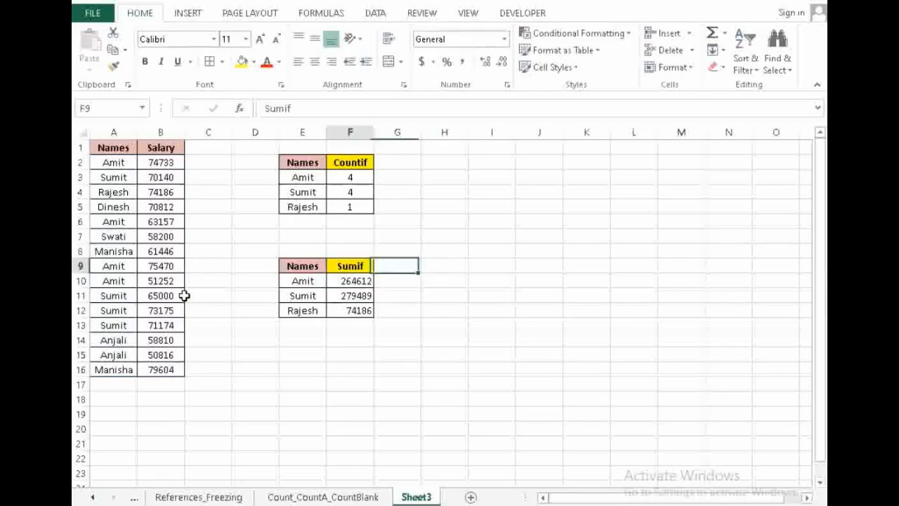
{"action": "key", "text": "ctrl+Up"}
{"action": "key", "text": "alt+d"}
{"action": "key", "text": "f"}
{"action": "key", "text": "f"}
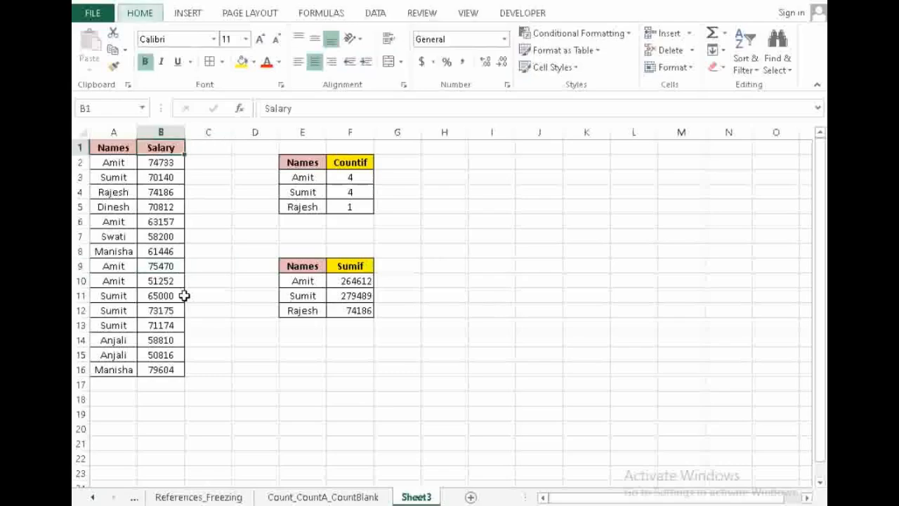
{"action": "key", "text": "alt+Down"}
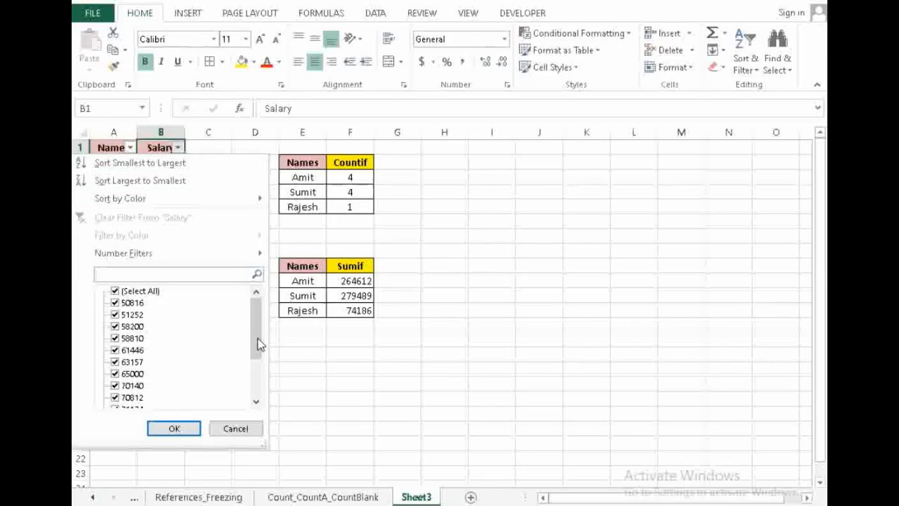
{"action": "left_click_drag", "start_coordinate": [259, 341], "coordinate": [258, 402]}
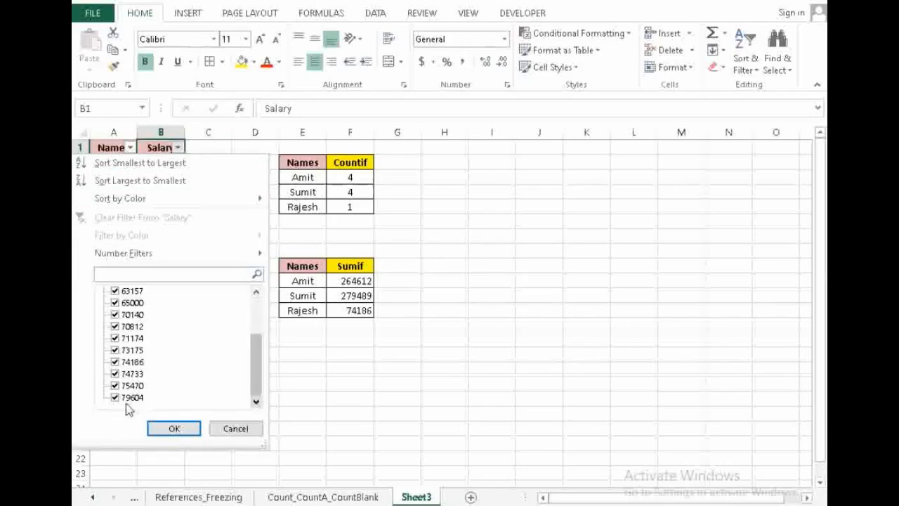
{"action": "left_click", "coordinate": [248, 430]}
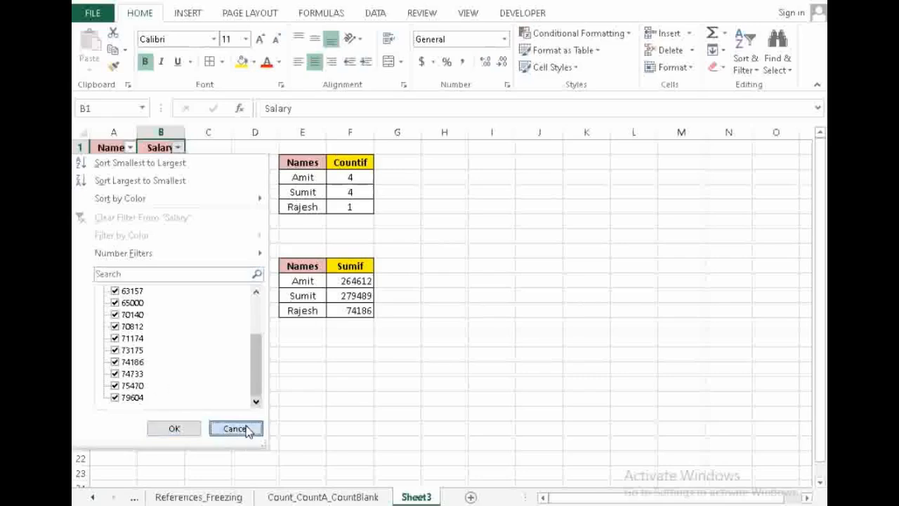
Remove the filters from the Names and Salary data
{"action": "left_click", "coordinate": [377, 296]}
{"action": "key", "text": "Up"}
{"action": "key", "text": "Up"}
{"action": "key", "text": "ctrl+Up"}
{"action": "key", "text": "ctrl+Left"}
{"action": "key", "text": "ctrl+Left"}
{"action": "key", "text": "Right"}
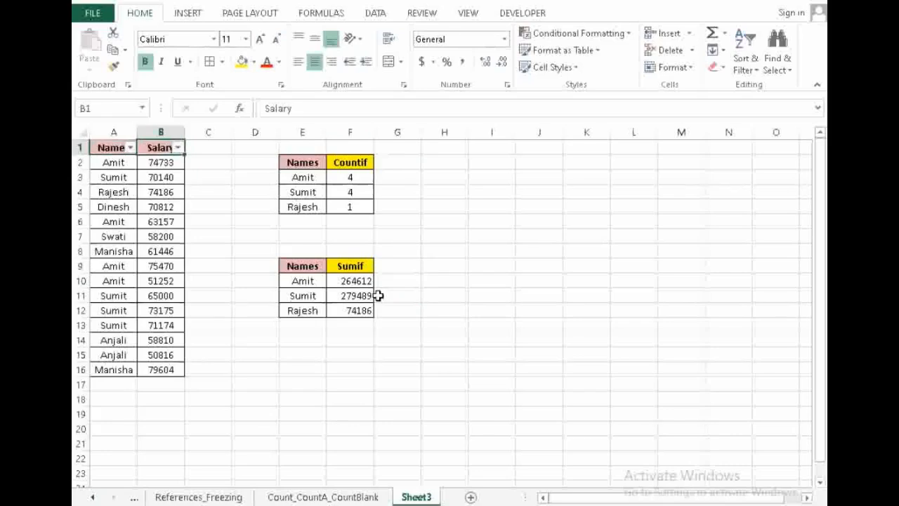
{"action": "key", "text": "alt+d"}
{"action": "key", "text": "f"}
{"action": "key", "text": "f"}
{"action": "key", "text": "Down"}
{"action": "key", "text": "Down"}
{"action": "key", "text": "Up"}
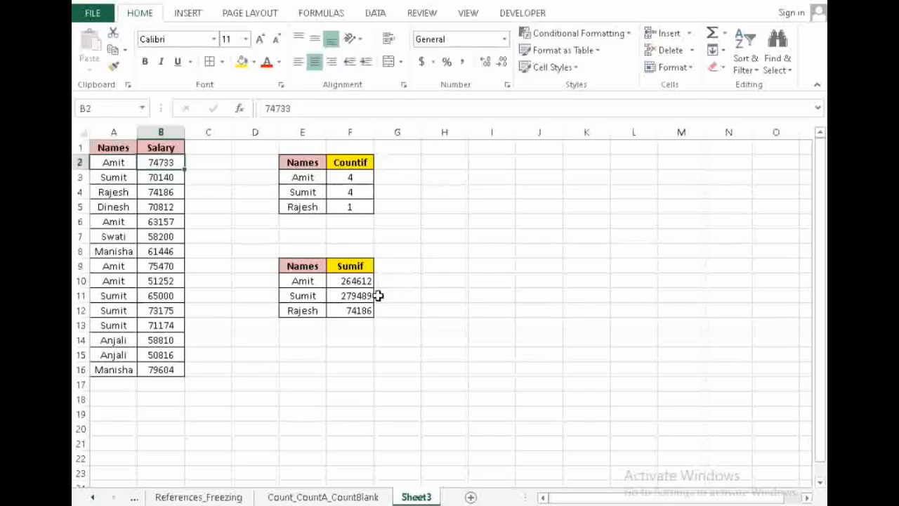
{"action": "key", "text": "ctrl+space"}
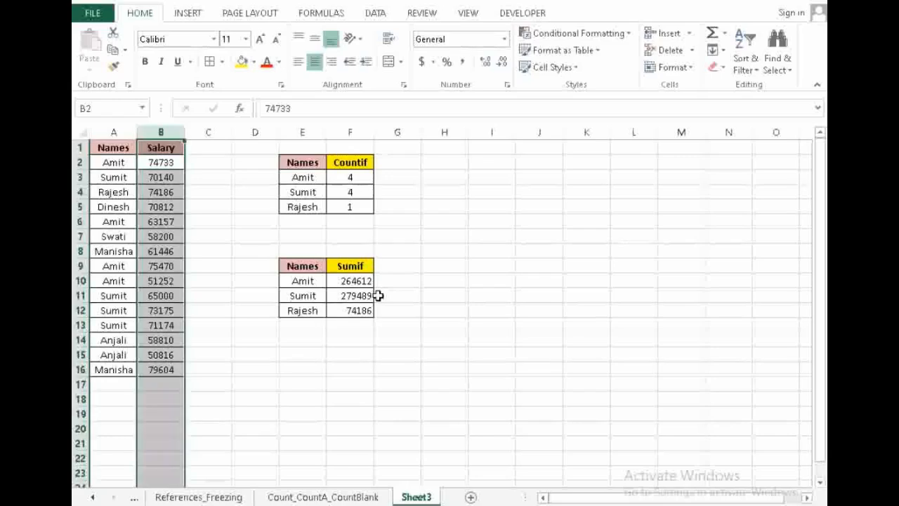
{"action": "key", "text": "Up"}
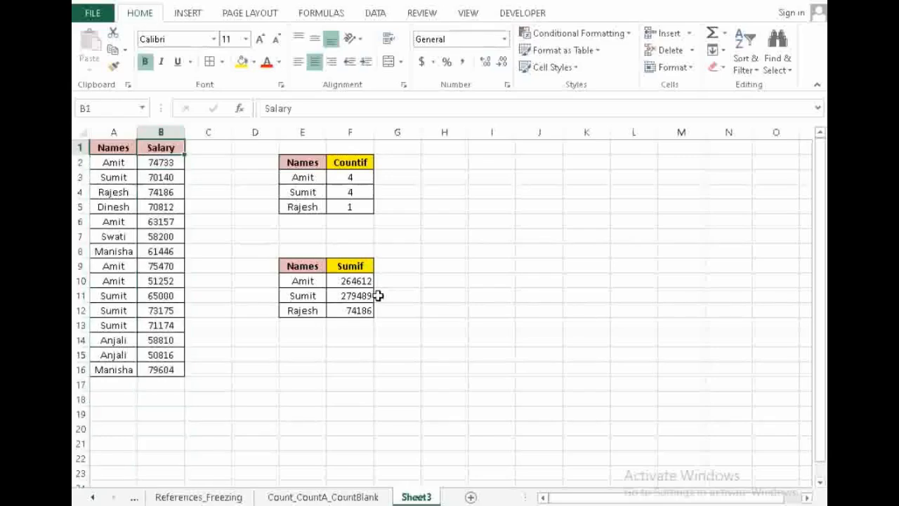
{"action": "type", "text": "F"}
{"action": "key", "text": "Return"}
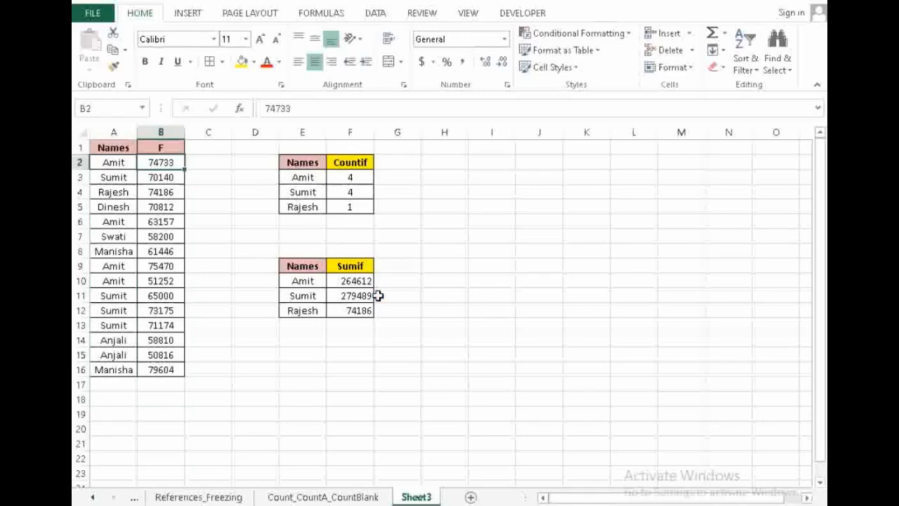
{"action": "key", "text": "ctrl+z"}
Turn on filters for the Names and Salary headers and open the Salary filter options
{"action": "key", "text": "alt+d"}
{"action": "key", "text": "f"}
{"action": "key", "text": "f"}
{"action": "key", "text": "alt+Down"}
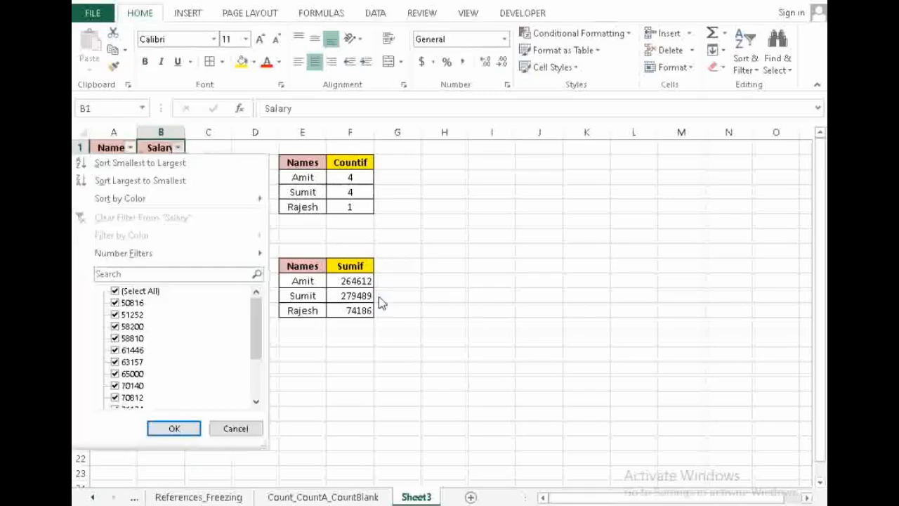
Look through the individual salary values offered in the Salary filter
{"action": "key", "text": "Down"}
{"action": "key", "text": "Down"}
{"action": "key", "text": "Down"}
{"action": "key", "text": "Down"}
{"action": "key", "text": "Down"}
{"action": "key", "text": "Down"}
{"action": "key", "text": "Down"}
{"action": "key", "text": "Down"}
{"action": "key", "text": "Down"}
{"action": "key", "text": "Down"}
{"action": "key", "text": "Down"}
{"action": "key", "text": "Down"}
{"action": "key", "text": "Down"}
{"action": "key", "text": "Down"}
{"action": "key", "text": "Down"}
{"action": "key", "text": "Down"}
{"action": "key", "text": "Down"}
{"action": "key", "text": "Down"}
{"action": "key", "text": "Down"}
{"action": "key", "text": "Down"}
{"action": "key", "text": "Up"}
{"action": "key", "text": "Up"}
{"action": "key", "text": "Up"}
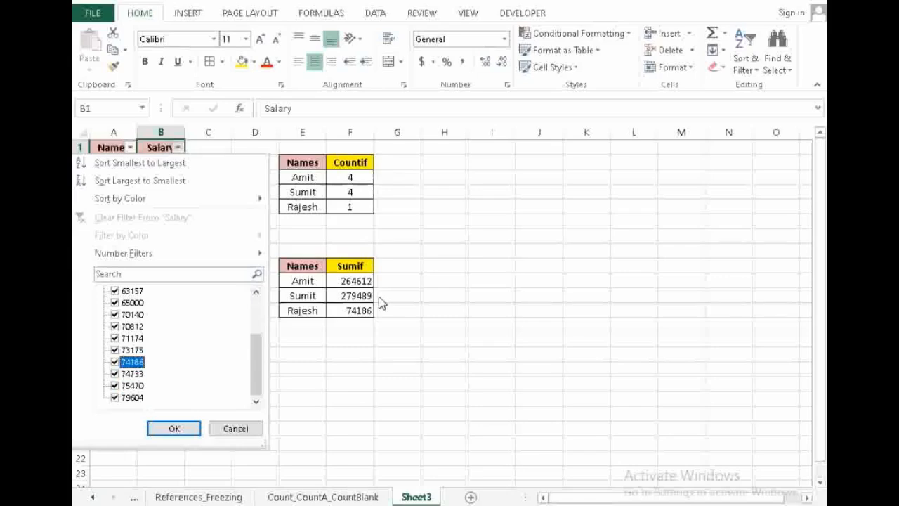
{"action": "key", "text": "Up"}
{"action": "key", "text": "Up"}
{"action": "key", "text": "Down"}
{"action": "key", "text": "Up"}
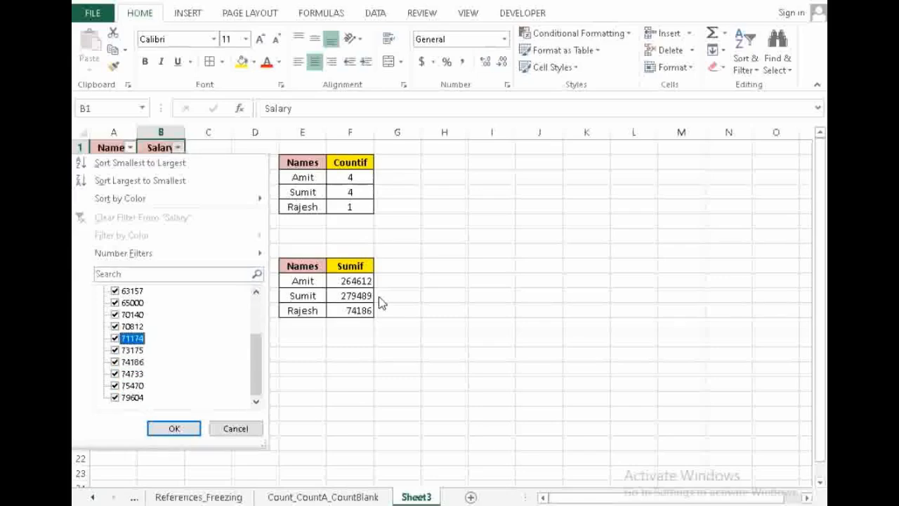
Clear all salaries in the Salary filter and select only the values from 70812 to 79604
{"action": "key", "text": "Home"}
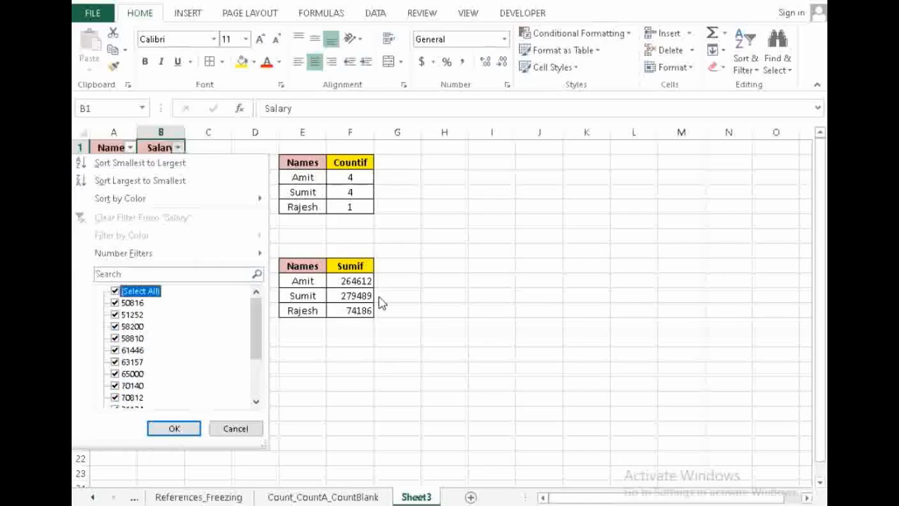
{"action": "key", "text": "space"}
{"action": "key", "text": "End"}
{"action": "key", "text": "space"}
{"action": "key", "text": "Up"}
{"action": "key", "text": "space"}
{"action": "key", "text": "Up"}
{"action": "key", "text": "space"}
{"action": "key", "text": "Up"}
{"action": "key", "text": "space"}
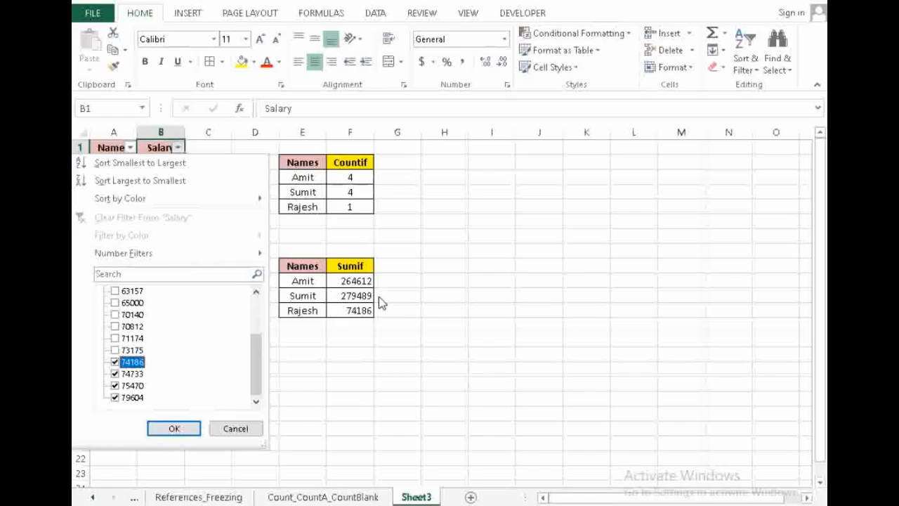
{"action": "key", "text": "Up"}
{"action": "key", "text": "space"}
{"action": "key", "text": "Up"}
{"action": "key", "text": "space"}
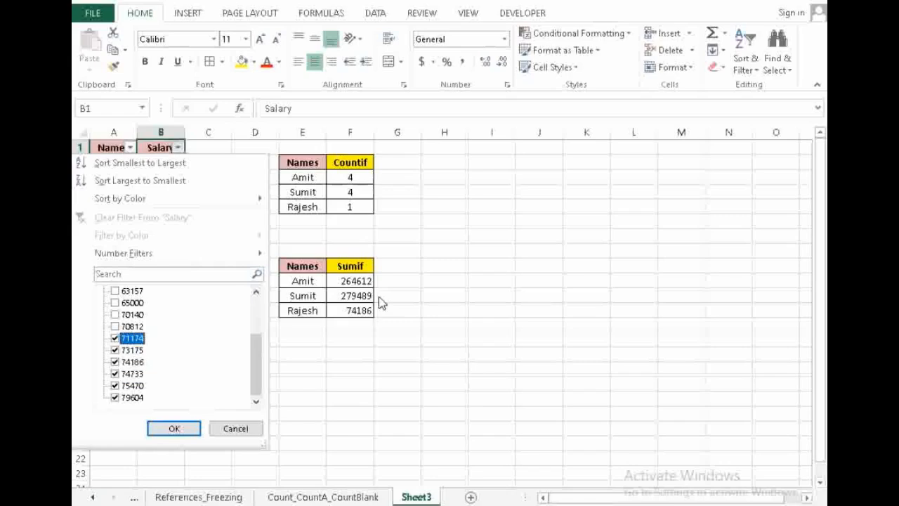
{"action": "key", "text": "Up"}
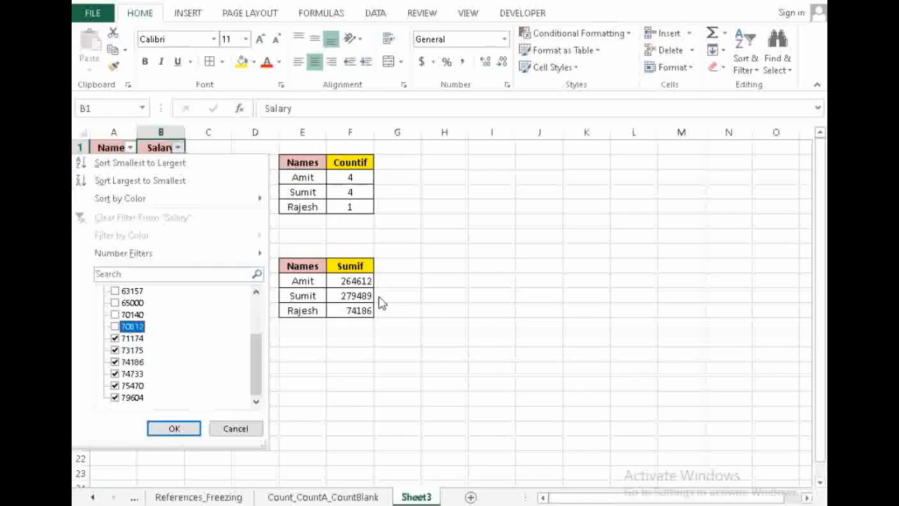
{"action": "key", "text": "space"}
{"action": "key", "text": "Up"}
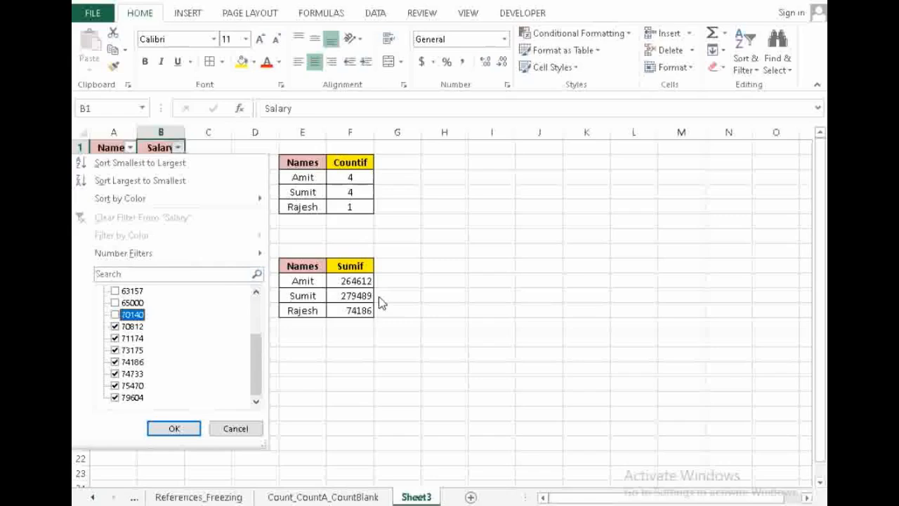
Filter the Salary column to only 75470 and 79604, and select the filtered salary cells
{"action": "key", "text": "Home"}
{"action": "key", "text": "space"}
{"action": "key", "text": "space"}
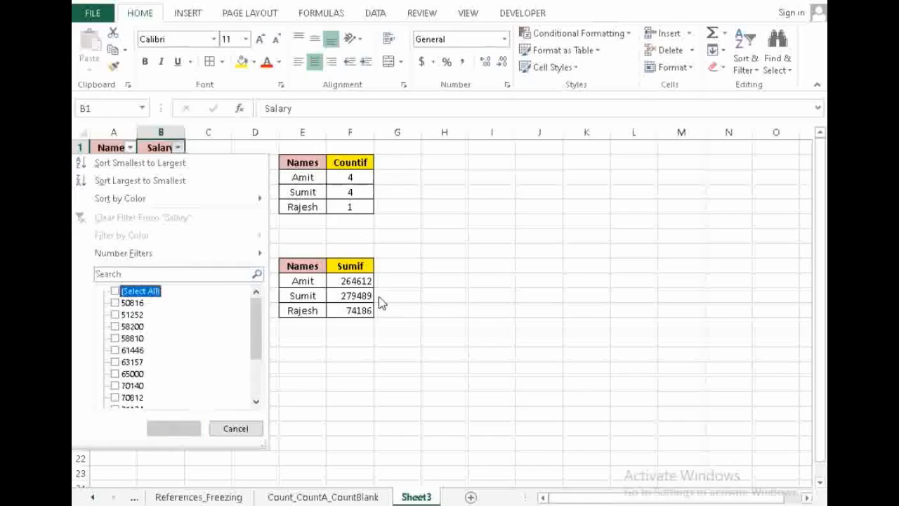
{"action": "key", "text": "End"}
{"action": "key", "text": "Up"}
{"action": "key", "text": "Up"}
{"action": "key", "text": "Up"}
{"action": "key", "text": "Up"}
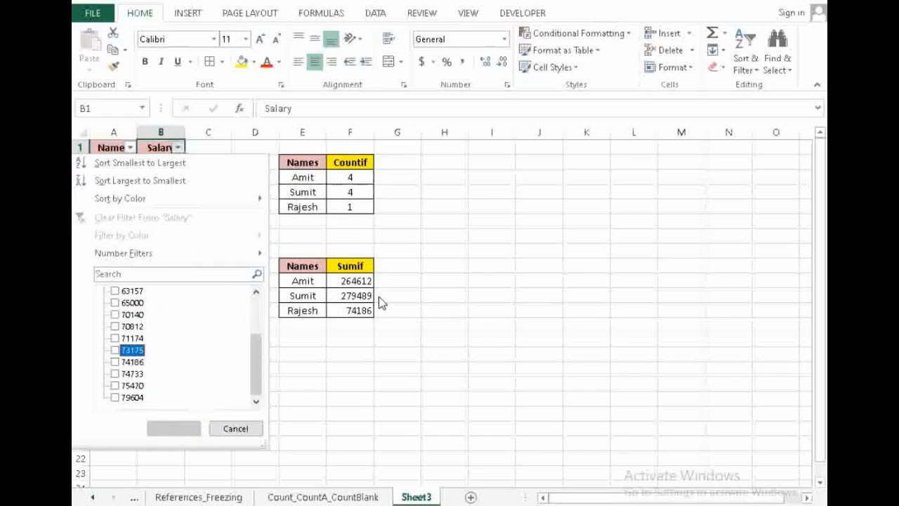
{"action": "key", "text": "Down"}
{"action": "key", "text": "Down"}
{"action": "key", "text": "Down"}
{"action": "key", "text": "space"}
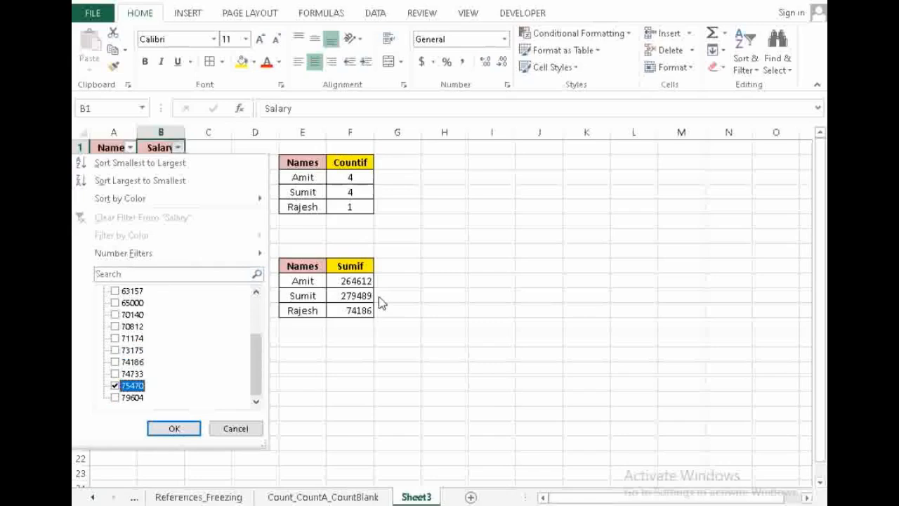
{"action": "key", "text": "Down"}
{"action": "key", "text": "space"}
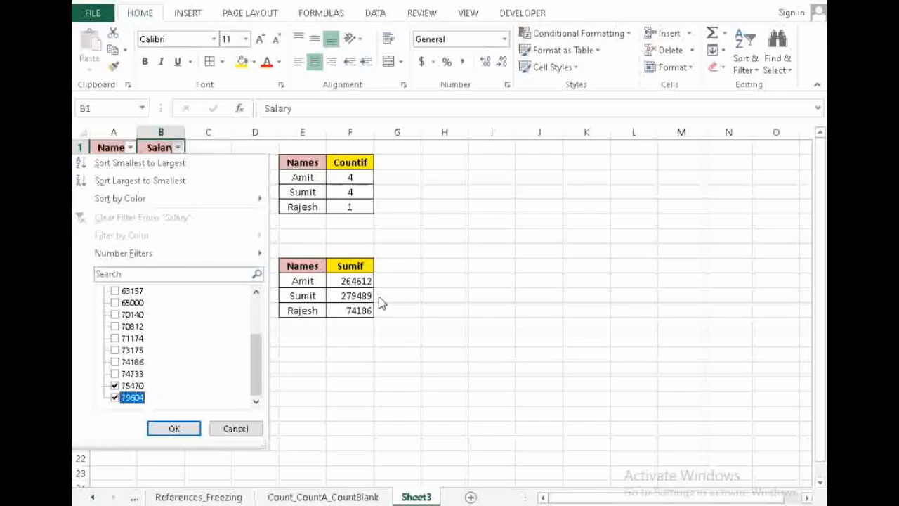
{"action": "key", "text": "Return"}
{"action": "key", "text": "shift+Down"}
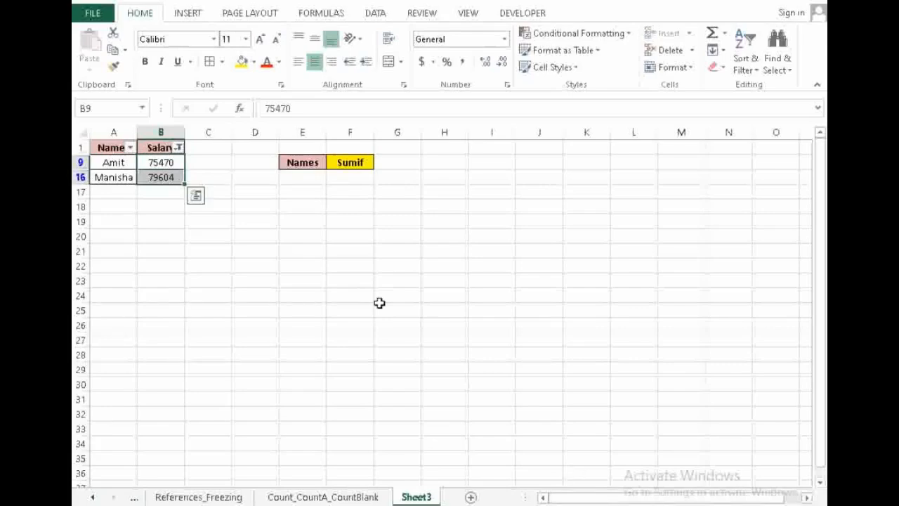
Remove the filter from the Names and Salary columns so all rows show again
{"action": "key", "text": "Up"}
{"action": "key", "text": "alt+d"}
{"action": "key", "text": "f"}
{"action": "key", "text": "f"}
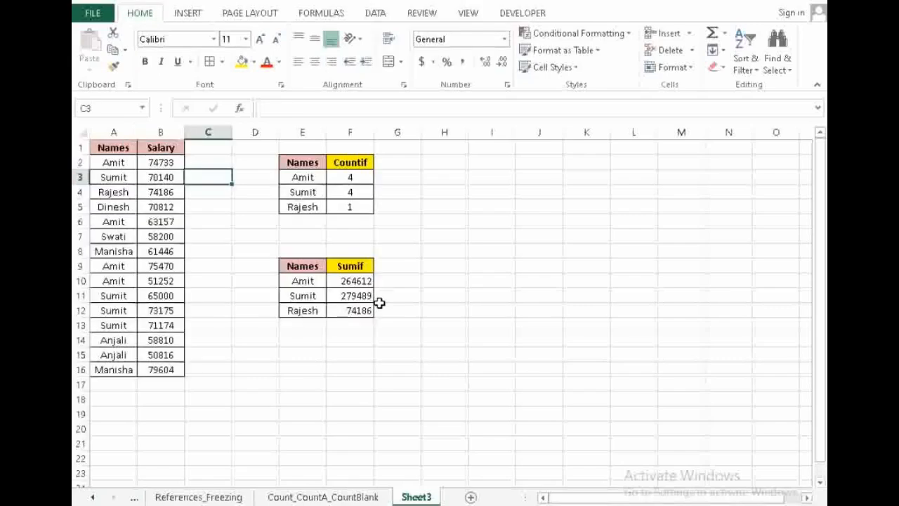
Enter the criterion label >75000 in cell H9
{"action": "key", "text": "Right"}
{"action": "key", "text": "Right"}
{"action": "key", "text": "Right"}
{"action": "key", "text": "Right"}
{"action": "key", "text": "Right"}
{"action": "key", "text": "Down"}
{"action": "key", "text": "Down"}
{"action": "key", "text": "Down"}
{"action": "key", "text": "Down"}
{"action": "key", "text": "Down"}
{"action": "key", "text": "Down"}
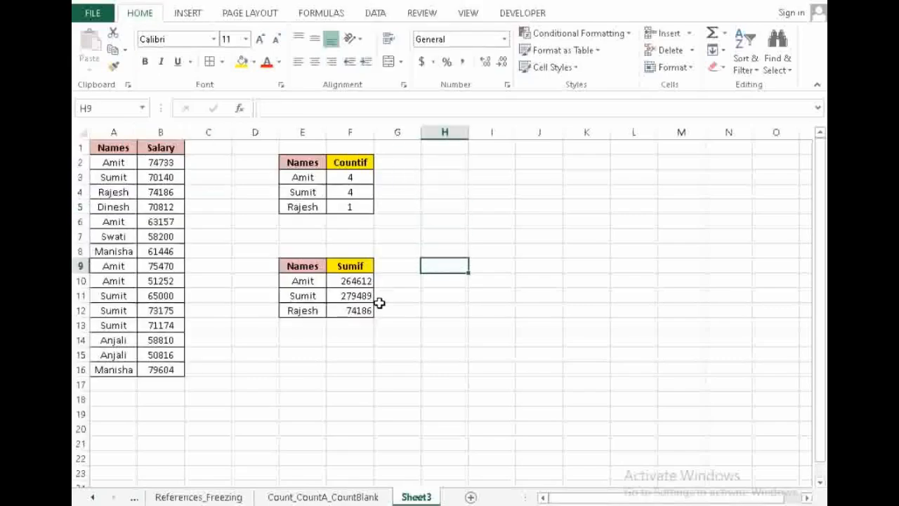
{"action": "type", "text": ">"}
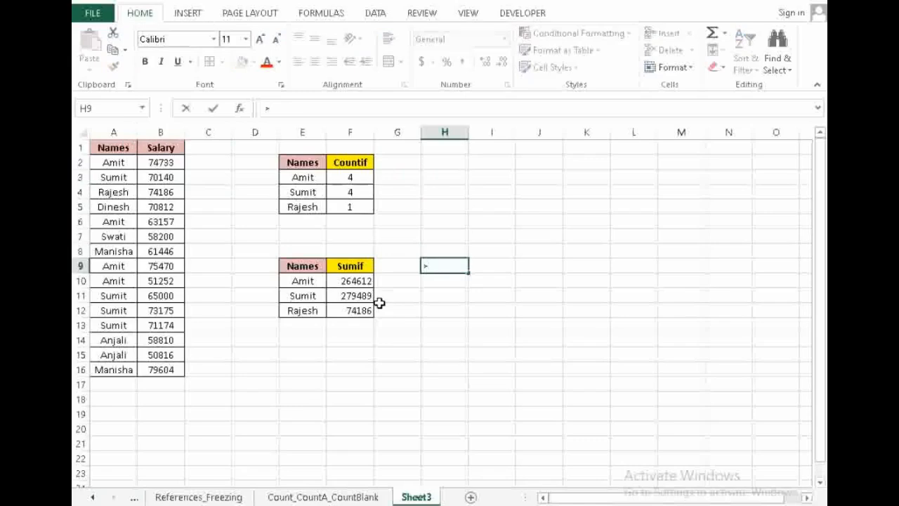
{"action": "type", "text": "75000"}
{"action": "key", "text": "ctrl+Return"}
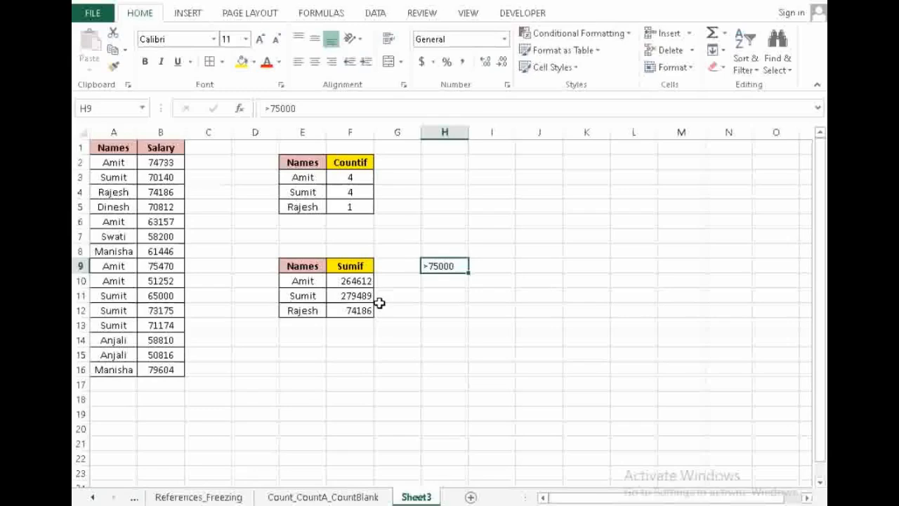
Center the label in cell H9 horizontally
{"action": "key", "text": "alt+h"}
{"action": "key", "text": "a"}
{"action": "key", "text": "c"}
{"action": "key", "text": "Down"}
{"action": "key", "text": "Up"}
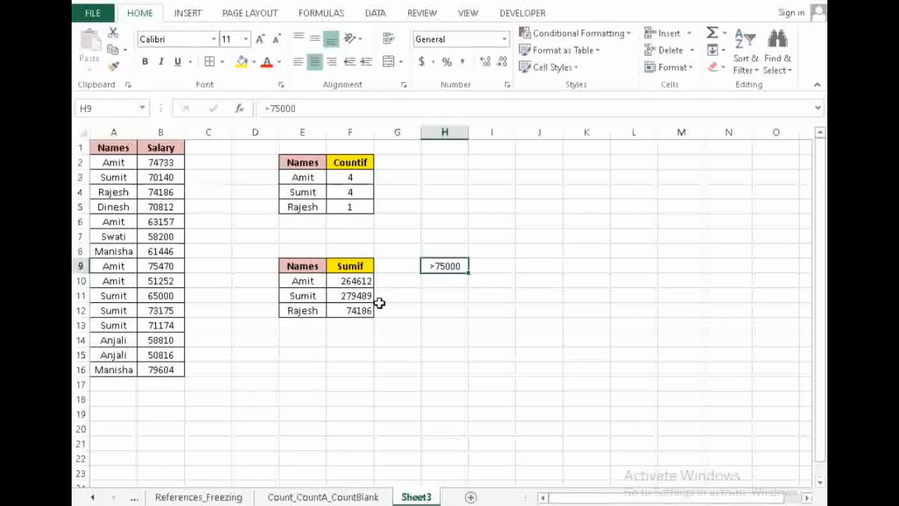
{"action": "key", "text": "F2"}
{"action": "key", "text": "Left"}
{"action": "key", "text": "Left"}
{"action": "key", "text": "Left"}
{"action": "key", "text": "Left"}
{"action": "key", "text": "Left"}
{"action": "key", "text": "Left"}
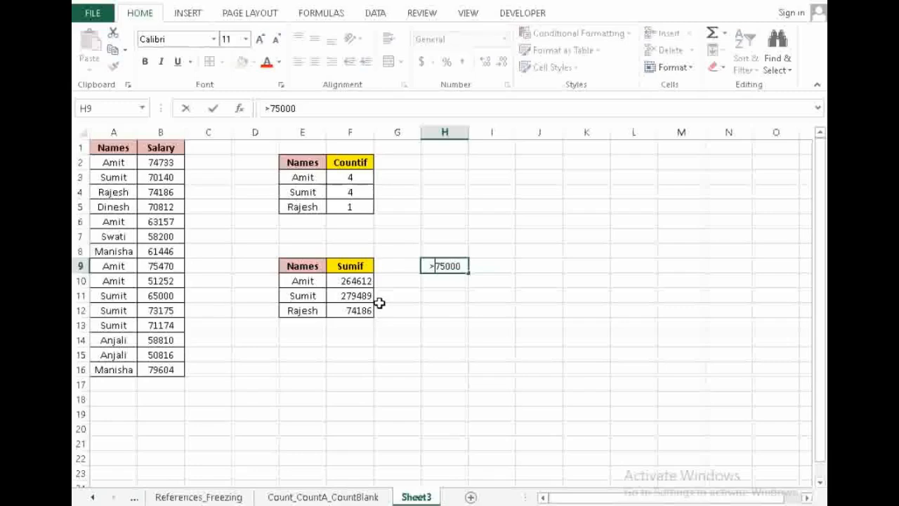
{"action": "key", "text": "Escape"}
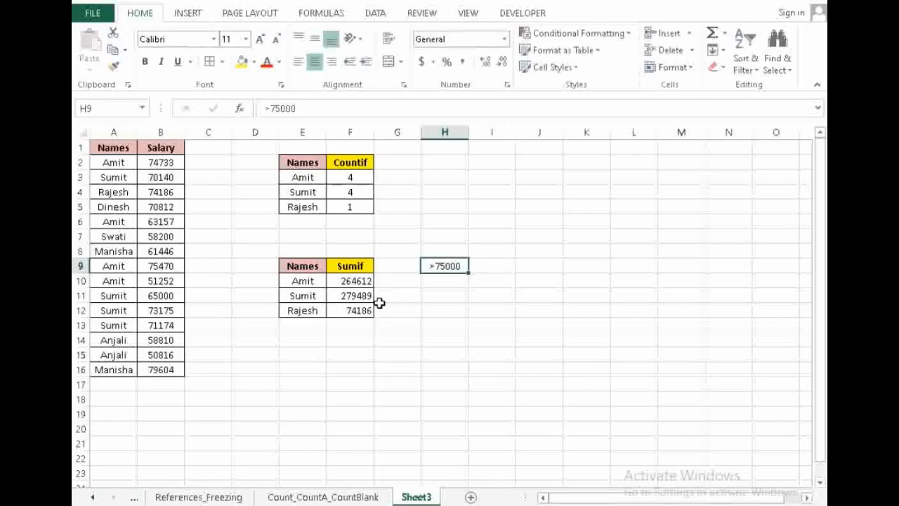
Add all borders to cells H9 and H10
{"action": "key", "text": "alt+h"}
{"action": "key", "text": "Escape"}
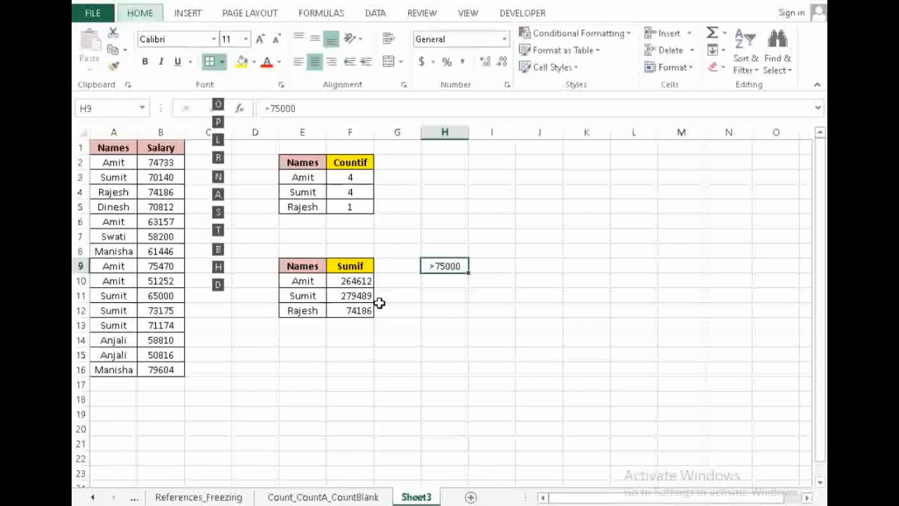
{"action": "key", "text": "Down"}
{"action": "key", "text": "Up"}
{"action": "key", "text": "shift+Down"}
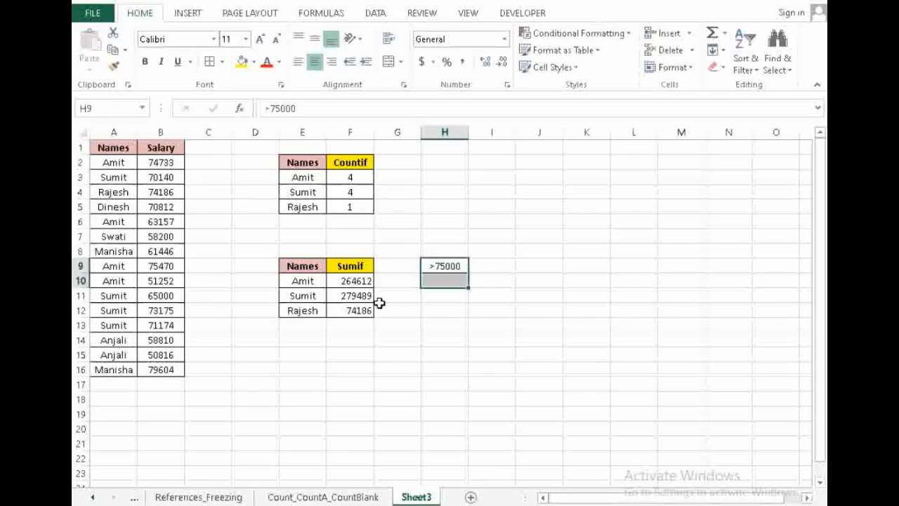
{"action": "key", "text": "alt+h"}
{"action": "key", "text": "b"}
{"action": "key", "text": "a"}
{"action": "key", "text": "Down"}
{"action": "key", "text": "Down"}
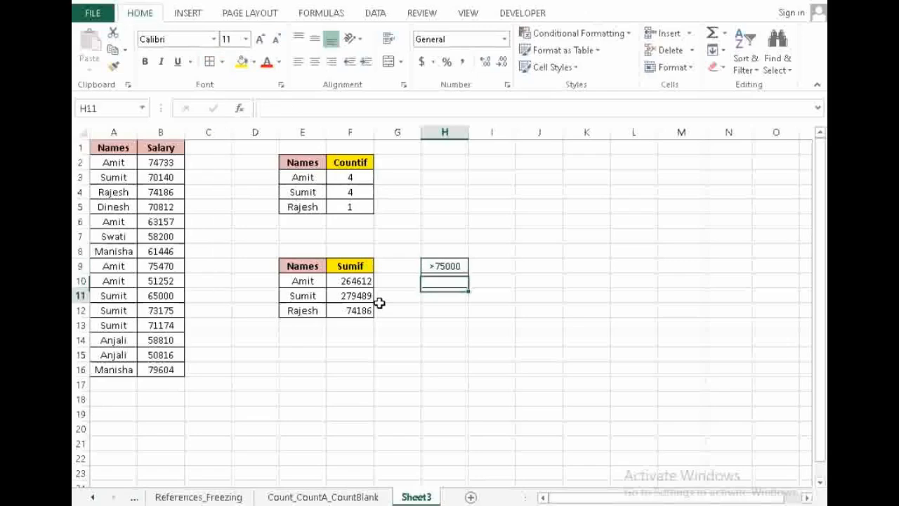
Extend the label in cell H9 to read ">75000 Sum of Salary"
{"action": "key", "text": "Up"}
{"action": "key", "text": "Up"}
{"action": "key", "text": "F2"}
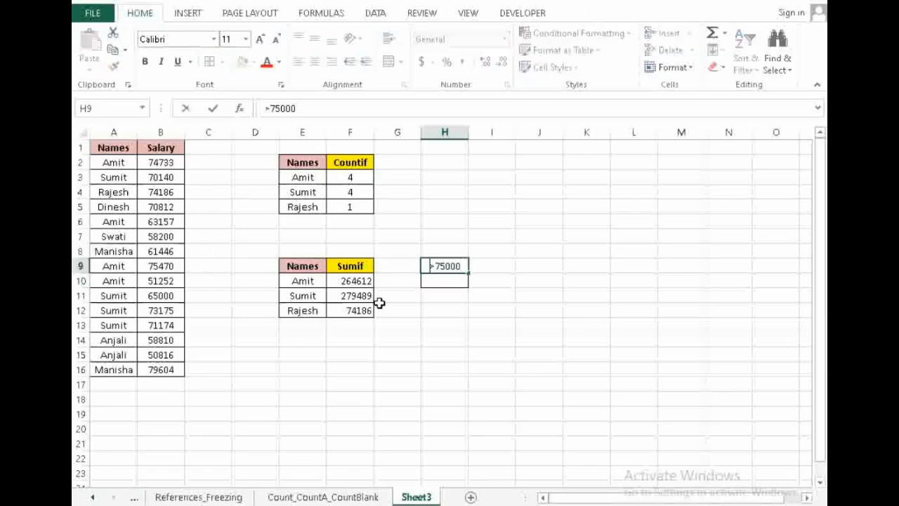
{"action": "key", "text": "Right"}
{"action": "key", "text": "End"}
{"action": "type", "text": "Sumi"}
{"action": "key", "text": "BackSpace"}
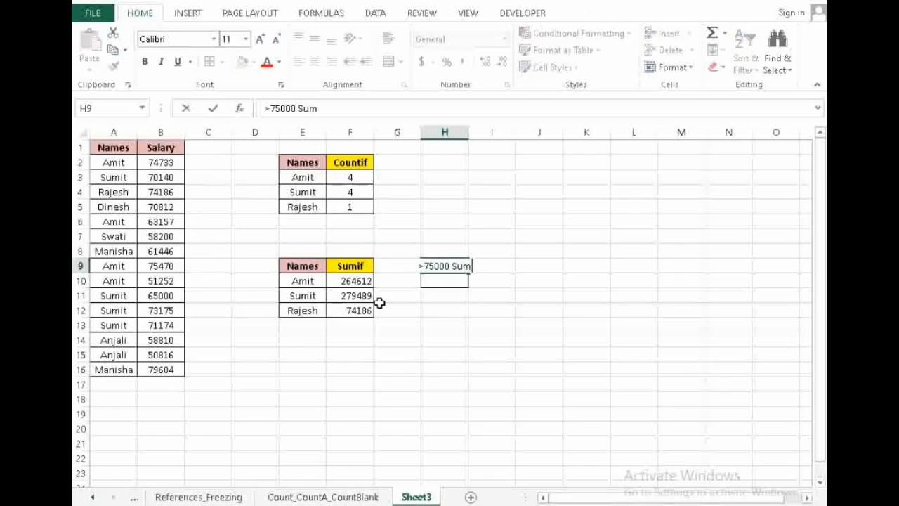
{"action": "type", "text": "of Salary"}
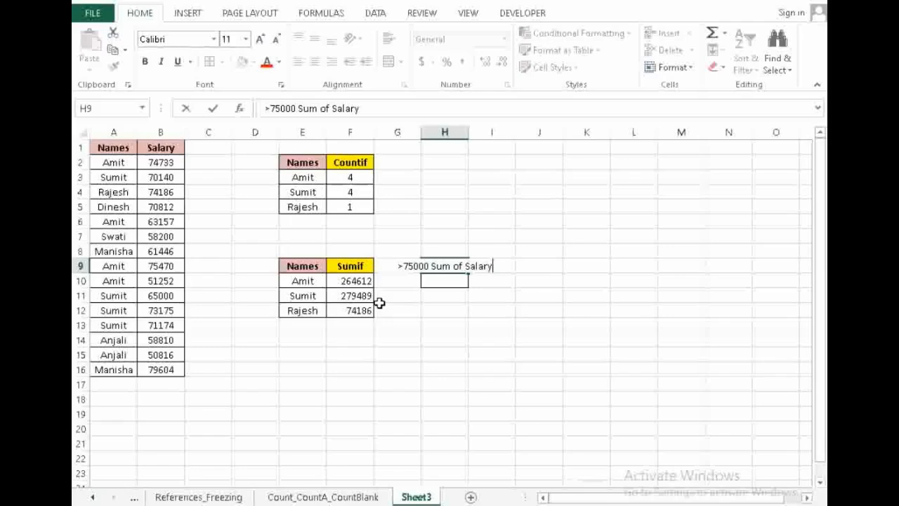
{"action": "key", "text": "ctrl+Return"}
Autofit column H to the label in H9 and make the label bold
{"action": "key", "text": "alt+o"}
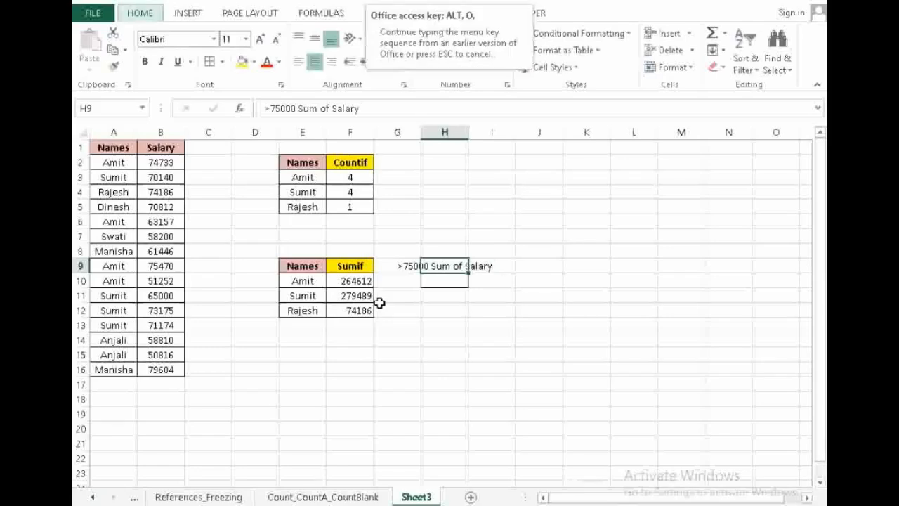
{"action": "key", "text": "c"}
{"action": "key", "text": "a"}
{"action": "key", "text": "ctrl+b"}
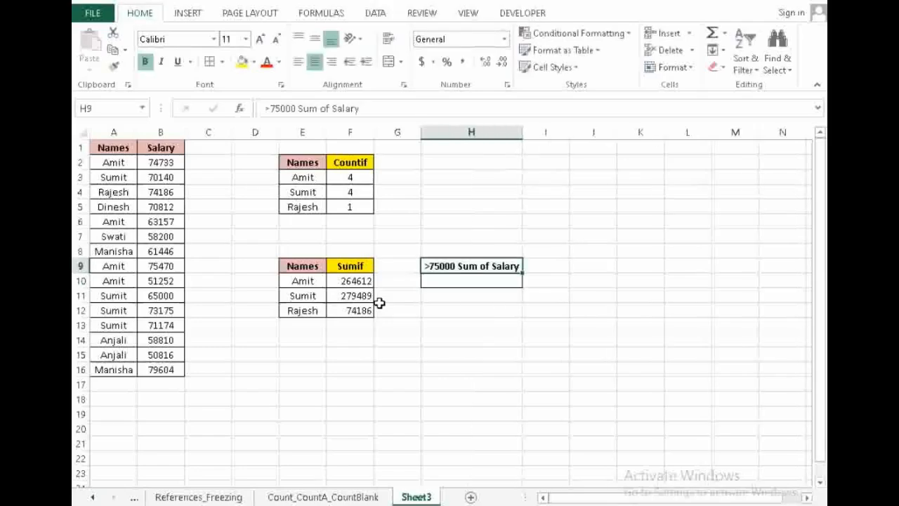
Start a SUMIF formula in cell H10 with the absolute salary range $B$2:$B$16 as its range
{"action": "key", "text": "Return"}
{"action": "type", "text": "="}
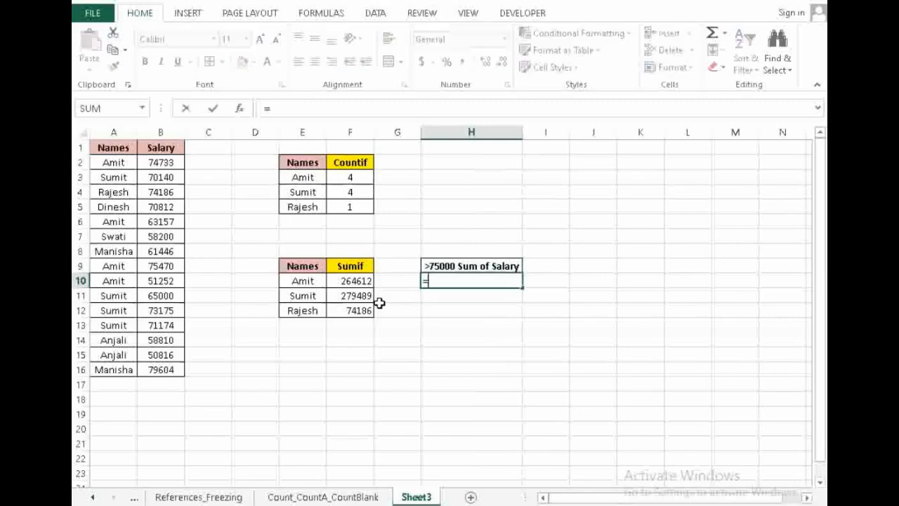
{"action": "type", "text": "sumif"}
{"action": "key", "text": "Tab"}
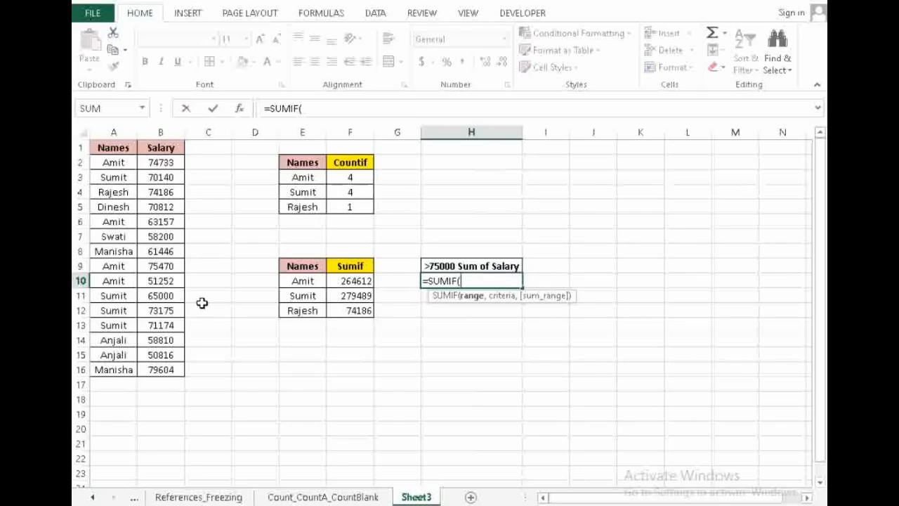
{"action": "key", "text": "Left"}
{"action": "key", "text": "Left"}
{"action": "key", "text": "Left"}
{"action": "key", "text": "Left"}
{"action": "key", "text": "Left"}
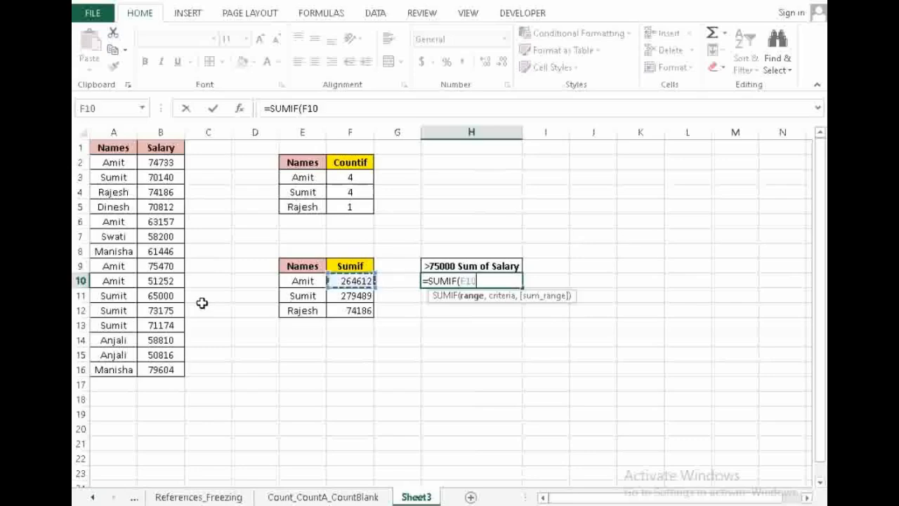
{"action": "key", "text": "Left"}
{"action": "key", "text": "ctrl+Up"}
{"action": "key", "text": "Down"}
{"action": "key", "text": "ctrl+shift+Down"}
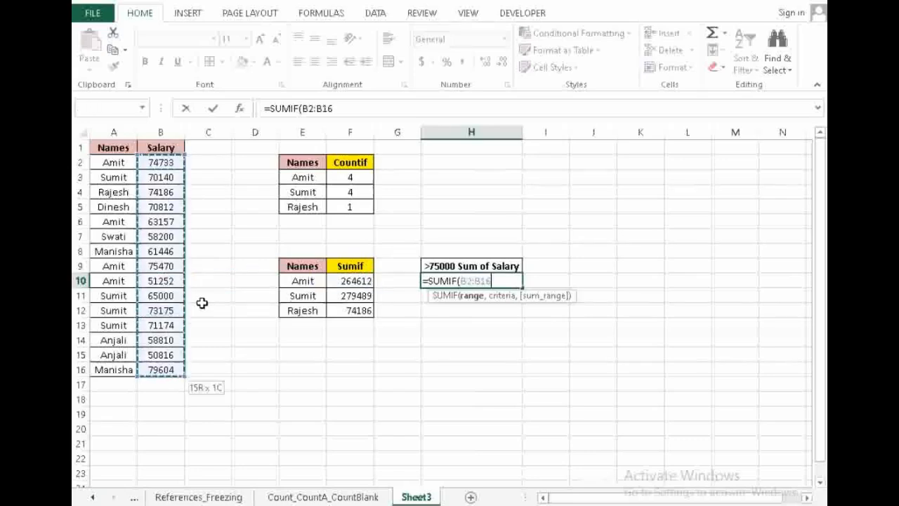
{"action": "key", "text": "F4"}
{"action": "type", "text": ","}
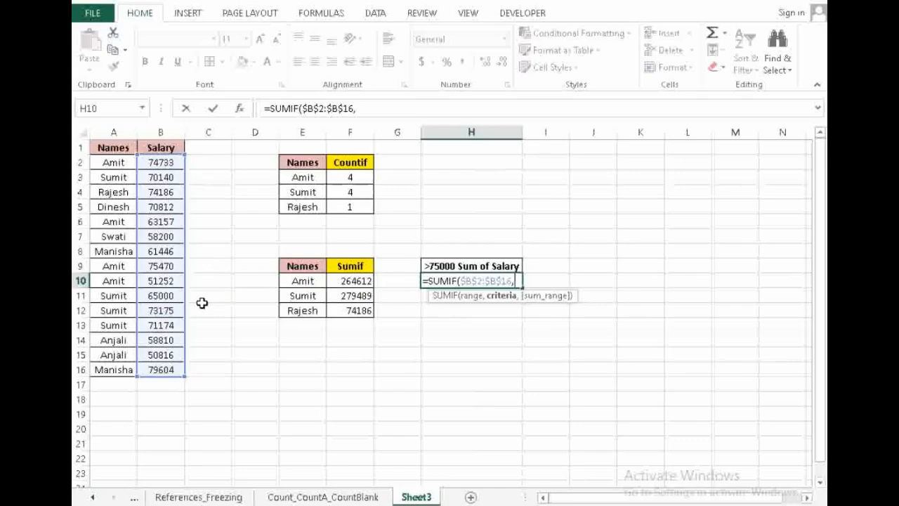
Complete the SUMIF formula in H10 with the quoted criterion ">75000" and enter it
{"action": "type", "text": ">75000"}
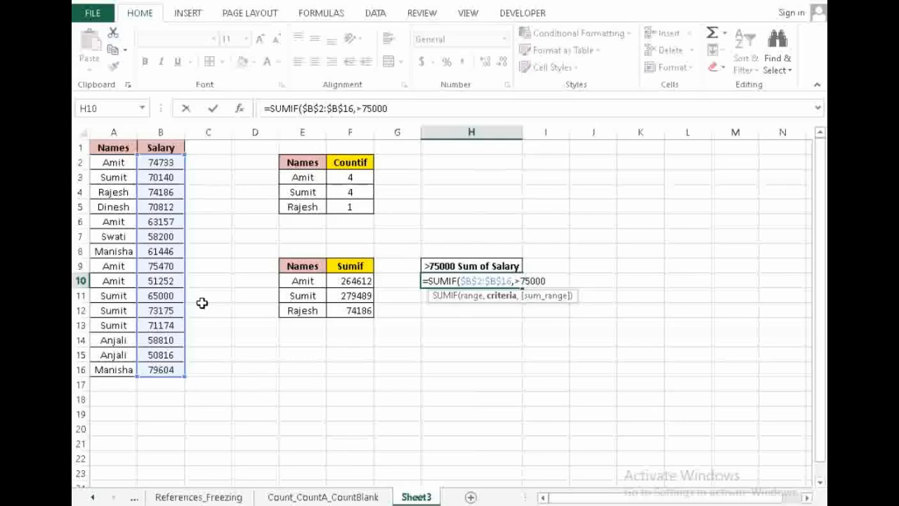
{"action": "type", "text": ")"}
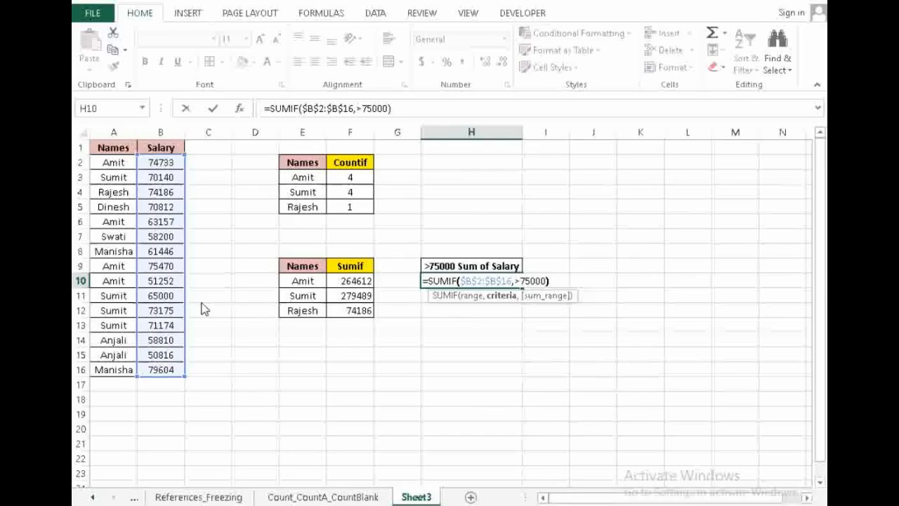
{"action": "key", "text": "Return"}
{"action": "key", "text": "Return"}
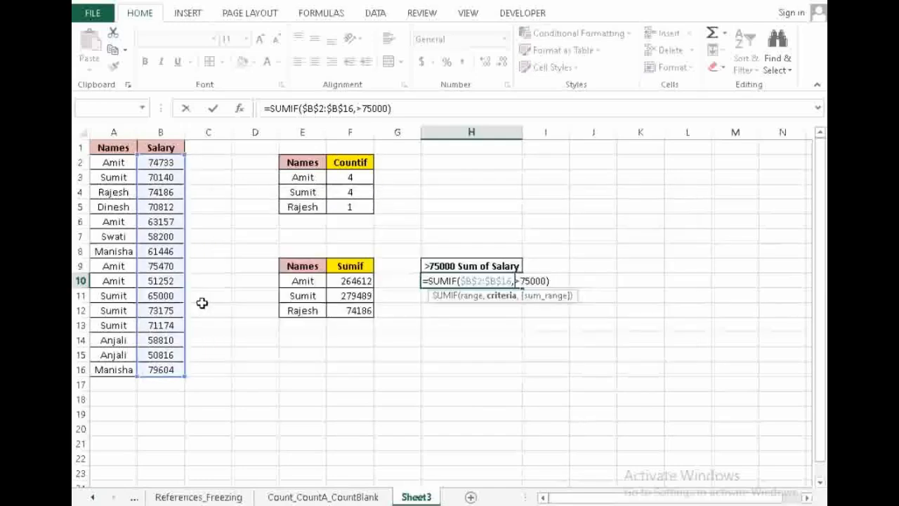
{"action": "type", "text": "\""}
{"action": "key", "text": "Right"}
{"action": "key", "text": "Right"}
{"action": "key", "text": "Right"}
{"action": "key", "text": "Right"}
{"action": "key", "text": "Right"}
{"action": "key", "text": "Right"}
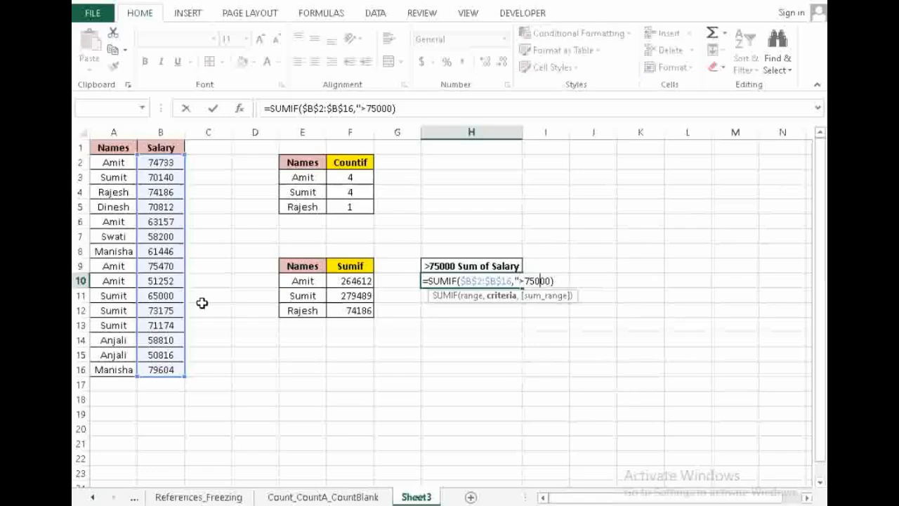
{"action": "type", "text": "\""}
{"action": "key", "text": "Return"}
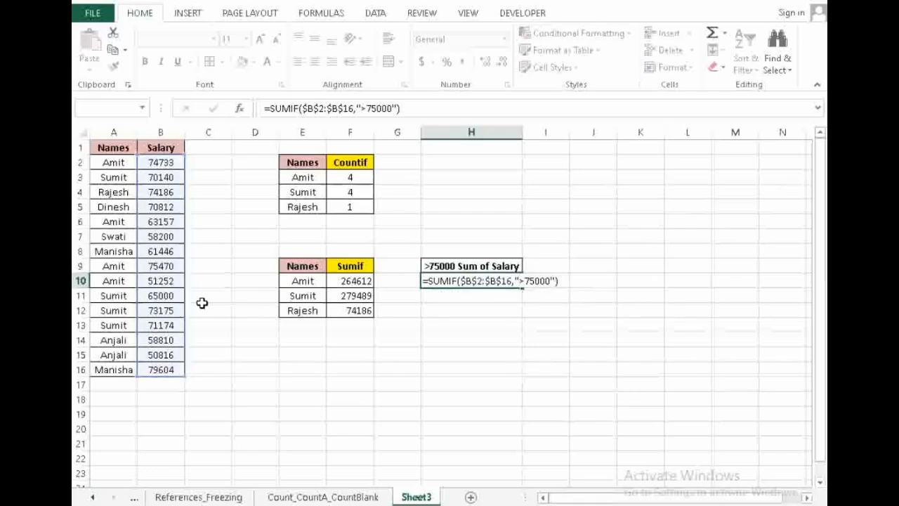
Center the SUMIF result in cell H10 horizontally
{"action": "key", "text": "Up"}
{"action": "type", "text": "has"}
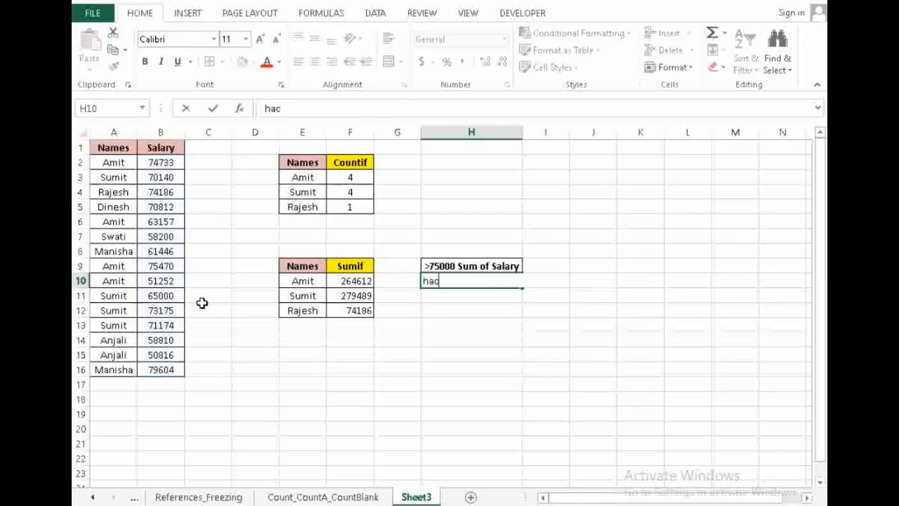
{"action": "key", "text": "Escape"}
{"action": "key", "text": "alt+h"}
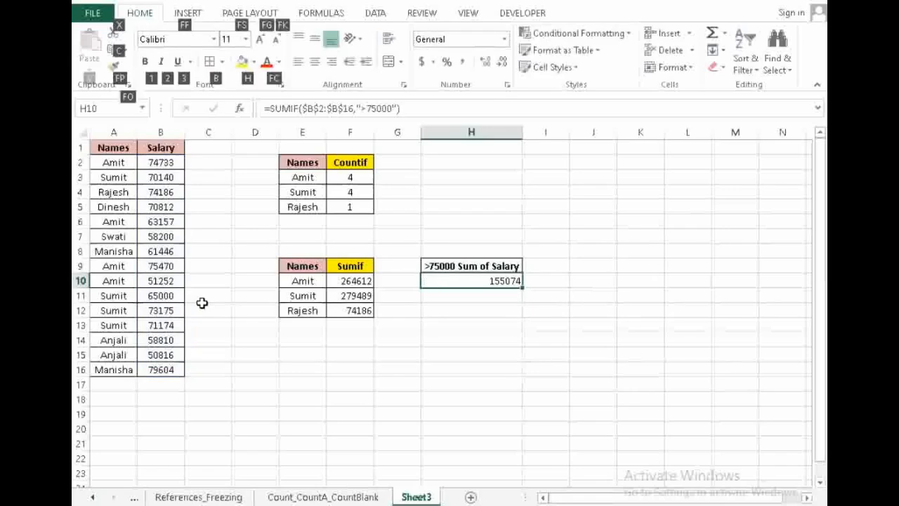
{"action": "key", "text": "a"}
{"action": "key", "text": "c"}
{"action": "key", "text": "Return"}
{"action": "key", "text": "Up"}
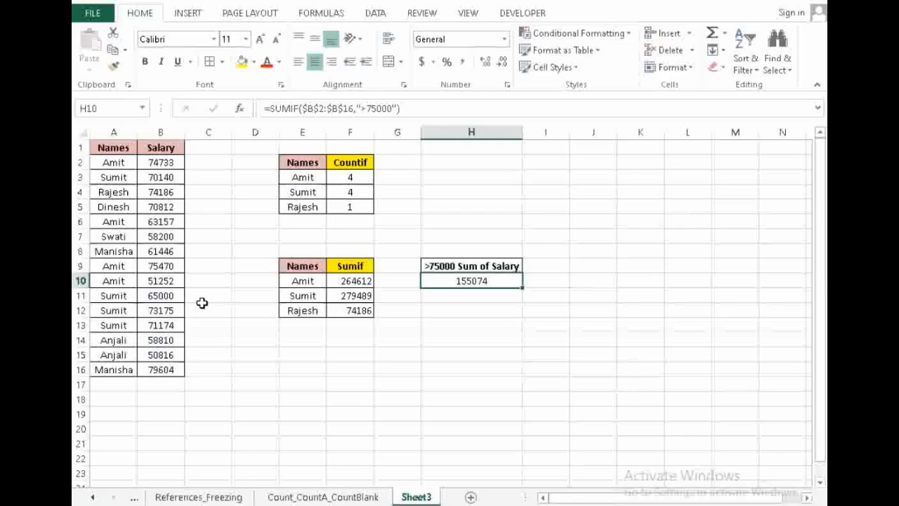
Turn on filters for the Names and Salary headers from cell B1
{"action": "key", "text": "Left"}
{"action": "key", "text": "Left"}
{"action": "key", "text": "Left"}
{"action": "key", "text": "Left"}
{"action": "key", "text": "Left"}
{"action": "key", "text": "Left"}
{"action": "key", "text": "ctrl+Up"}
{"action": "key", "text": "alt+d"}
{"action": "key", "text": "f"}
{"action": "key", "text": "f"}
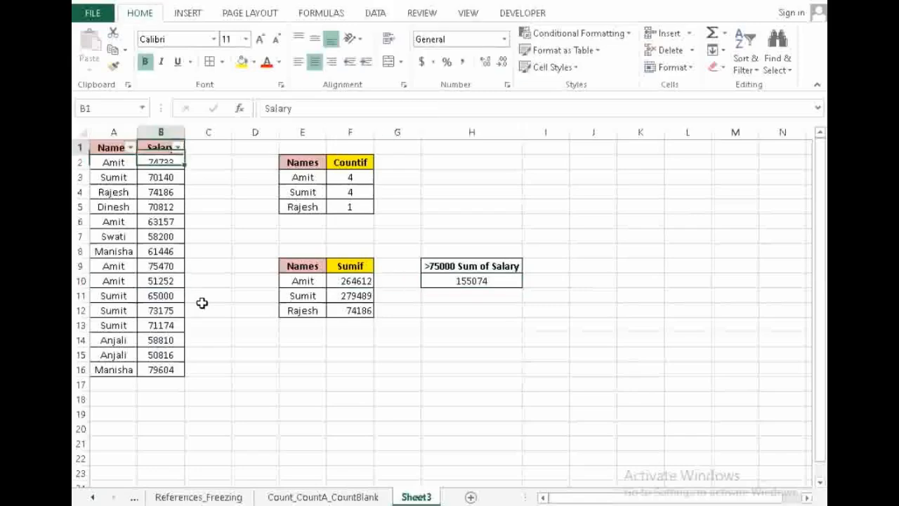
Filter the Salary column to only 75470 and 79604 and select the two visible salaries to check their sum
{"action": "key", "text": "alt+Down"}
{"action": "key", "text": "Down"}
{"action": "key", "text": "Down"}
{"action": "key", "text": "Down"}
{"action": "key", "text": "Down"}
{"action": "key", "text": "Down"}
{"action": "key", "text": "Down"}
{"action": "key", "text": "Down"}
{"action": "key", "text": "Down"}
{"action": "key", "text": "space"}
{"action": "key", "text": "End"}
{"action": "key", "text": "space"}
{"action": "key", "text": "Up"}
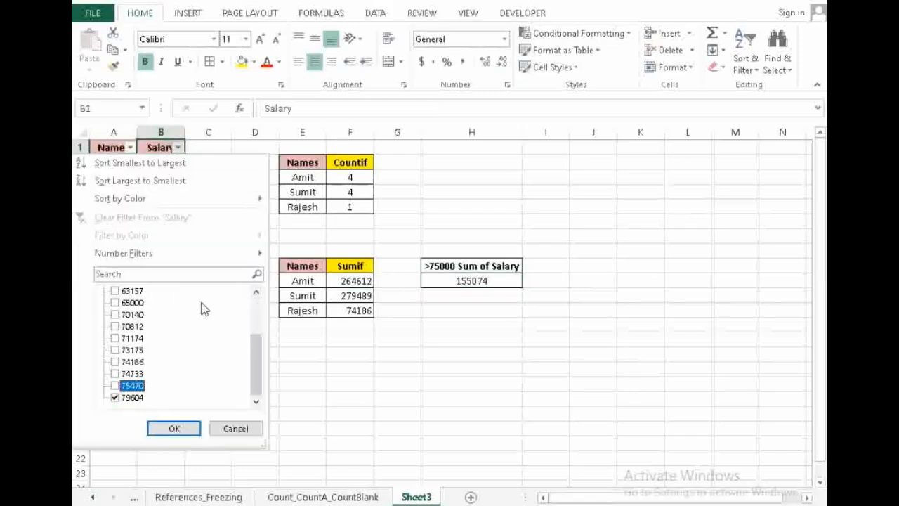
{"action": "key", "text": "Return"}
{"action": "key", "text": "Down"}
{"action": "key", "text": "shift+Down"}
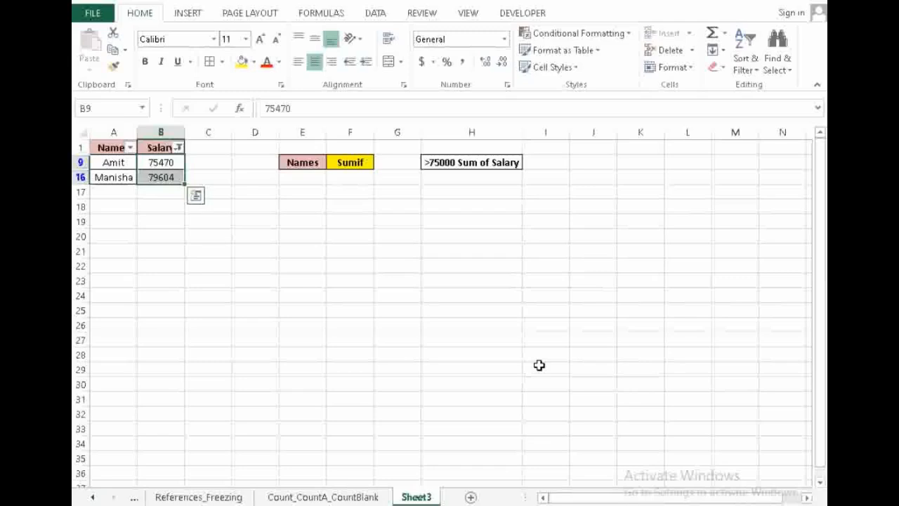
Turn off the filters on the Names and Salary data
{"action": "key", "text": "ctrl+Up"}
{"action": "key", "text": "alt+d"}
{"action": "key", "text": "f"}
{"action": "key", "text": "f"}
Open the SUMIF formula in cell H10 to review its range and criterion, then close it without changes
{"action": "key", "text": "Down"}
{"action": "key", "text": "Right"}
{"action": "key", "text": "Right"}
{"action": "key", "text": "Right"}
{"action": "key", "text": "Right"}
{"action": "key", "text": "Right"}
{"action": "key", "text": "Right"}
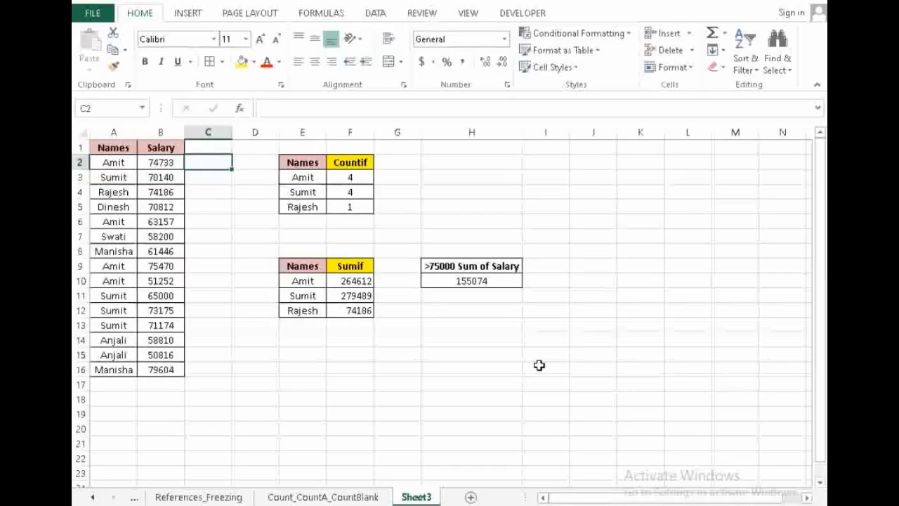
{"action": "key", "text": "Down"}
{"action": "key", "text": "Down"}
{"action": "key", "text": "Down"}
{"action": "key", "text": "Down"}
{"action": "key", "text": "Down"}
{"action": "key", "text": "Down"}
{"action": "key", "text": "Down"}
{"action": "key", "text": "Down"}
{"action": "key", "text": "F2"}
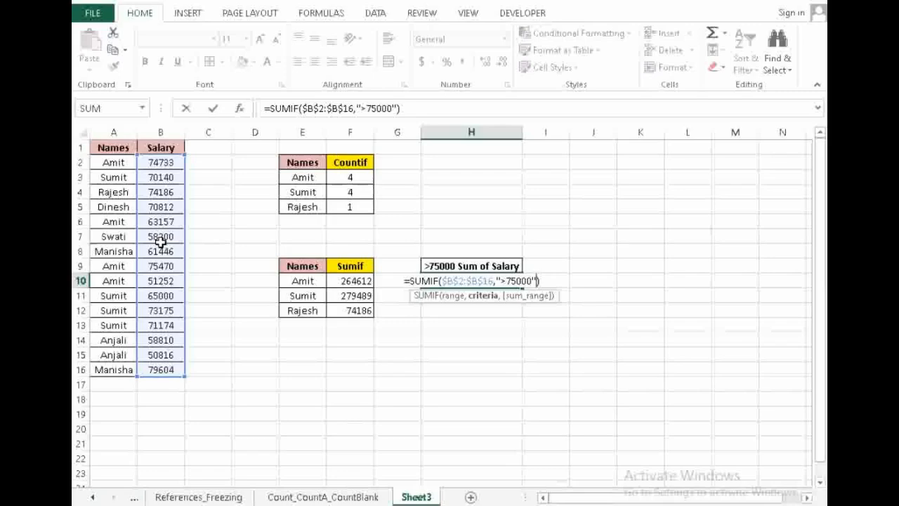
{"action": "key", "text": "Return"}
{"action": "key", "text": "Up"}
{"action": "key", "text": "Up"}
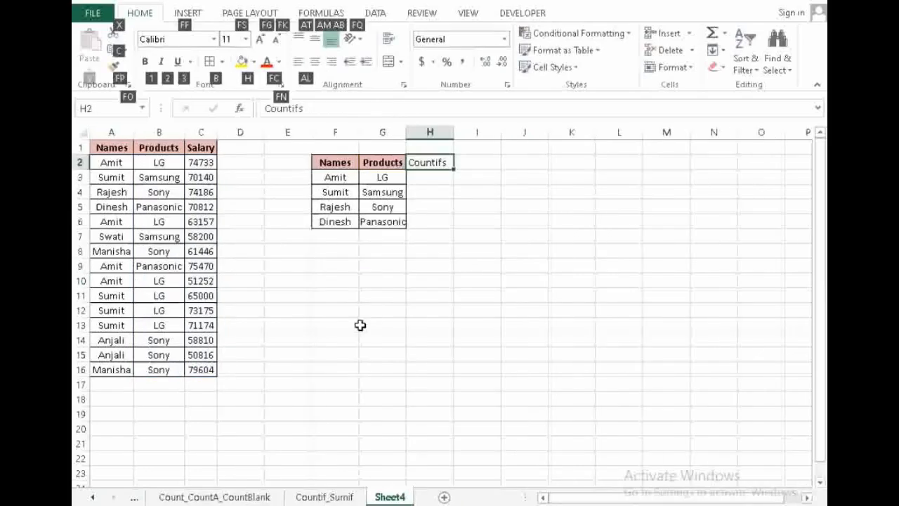
Center and bold the Countifs header in cell H2 of Sheet4 and fill it with yellow
{"action": "key", "text": "a"}
{"action": "key", "text": "c"}
{"action": "key", "text": "ctrl+b"}
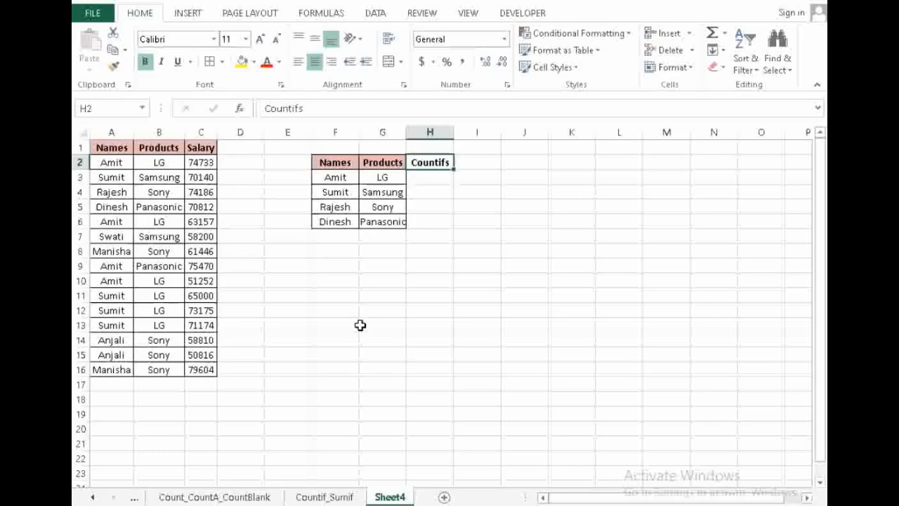
{"action": "key", "text": "alt+h"}
{"action": "key", "text": "h"}
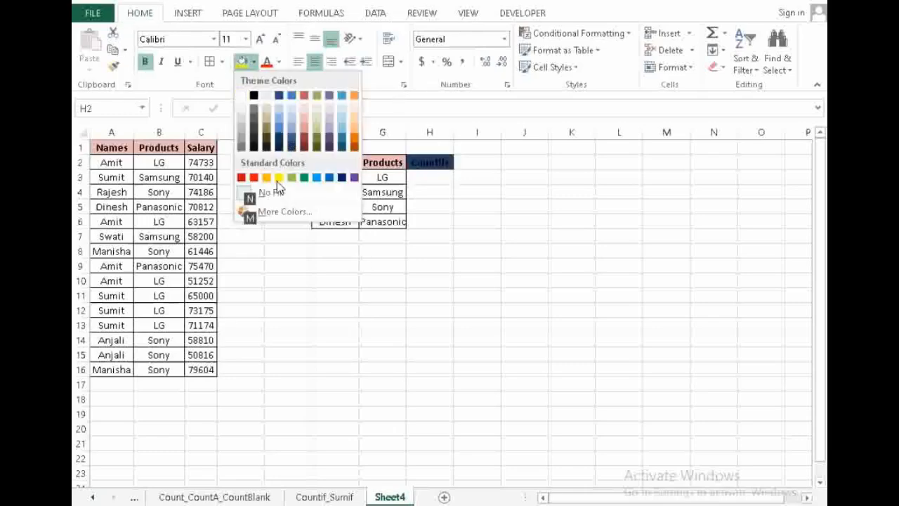
{"action": "left_click", "coordinate": [278, 178]}
Apply all borders to the Countifs column cells H2:H6
{"action": "key", "text": "shift+Down"}
{"action": "key", "text": "shift+Down"}
{"action": "key", "text": "shift+Down"}
{"action": "key", "text": "shift+Down"}
{"action": "key", "text": "shift+Down"}
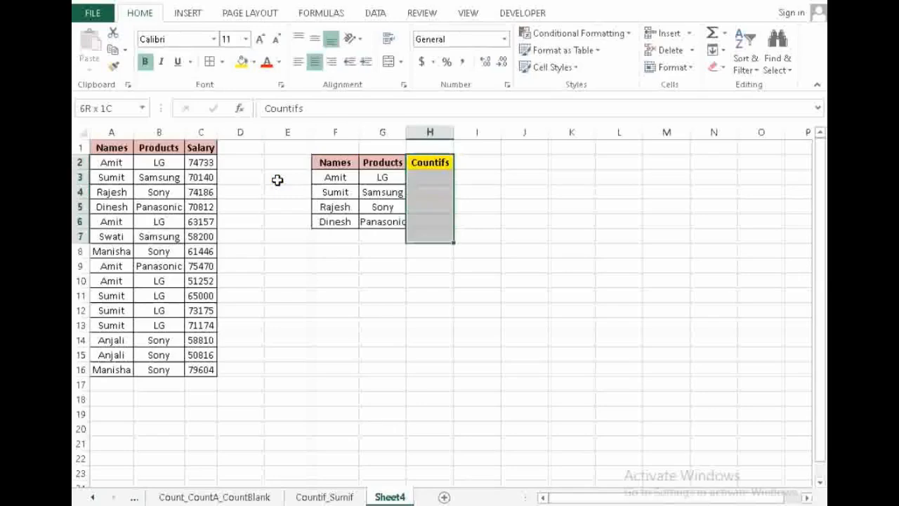
{"action": "key", "text": "shift+Up"}
{"action": "key", "text": "alt+h"}
{"action": "key", "text": "b"}
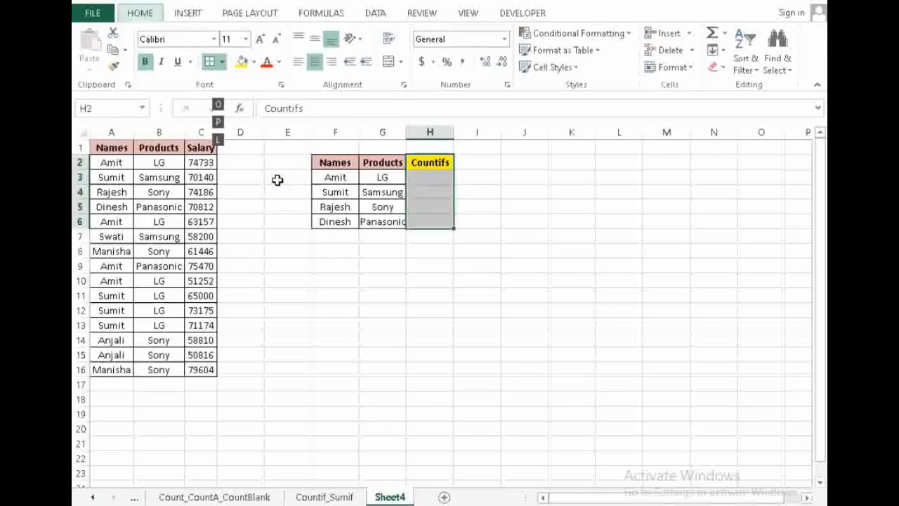
{"action": "key", "text": "a"}
AutoFit the width of column G to its product names and return to cell H3
{"action": "key", "text": "Left"}
{"action": "key", "text": "ctrl+space"}
{"action": "key", "text": "alt+o"}
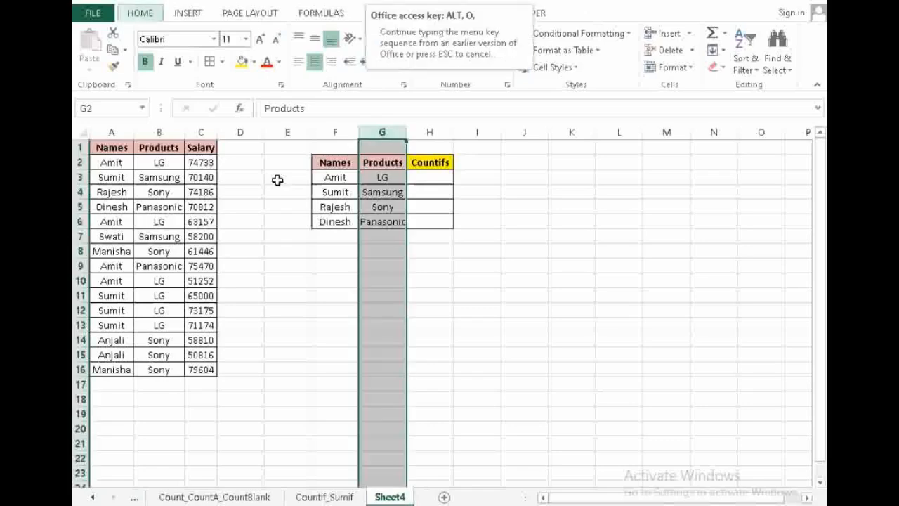
{"action": "key", "text": "c"}
{"action": "key", "text": "a"}
{"action": "key", "text": "Down"}
{"action": "key", "text": "Up"}
{"action": "key", "text": "Right"}
{"action": "key", "text": "Right"}
{"action": "key", "text": "Left"}
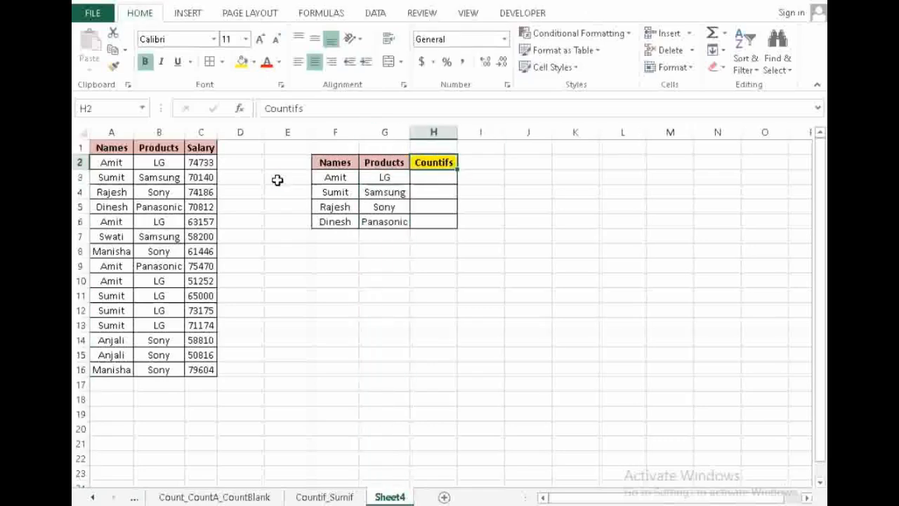
{"action": "key", "text": "Down"}
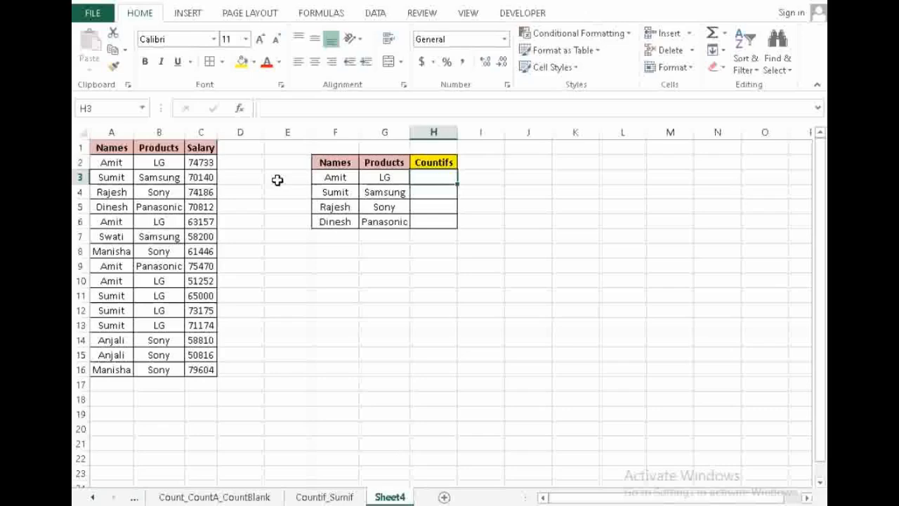
Compare the Countif header on the Countif_Sumif sheet with the Countifs header on Sheet4
{"action": "key", "text": "ctrl+Page_Up"}
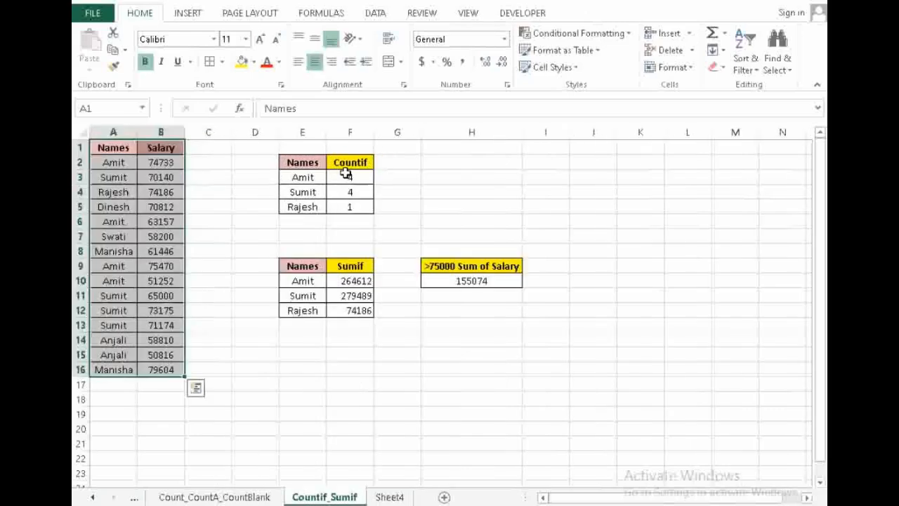
{"action": "left_click", "coordinate": [373, 154]}
{"action": "left_click", "coordinate": [355, 163]}
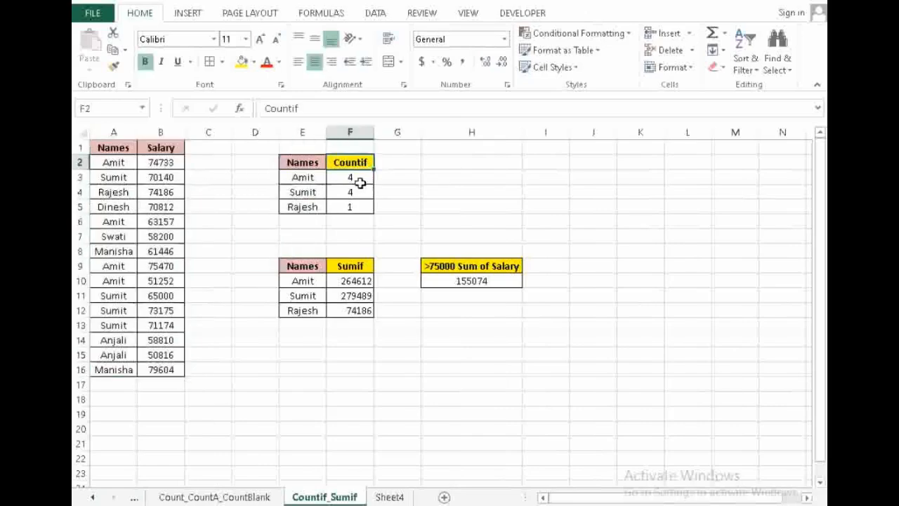
{"action": "left_click", "coordinate": [390, 497]}
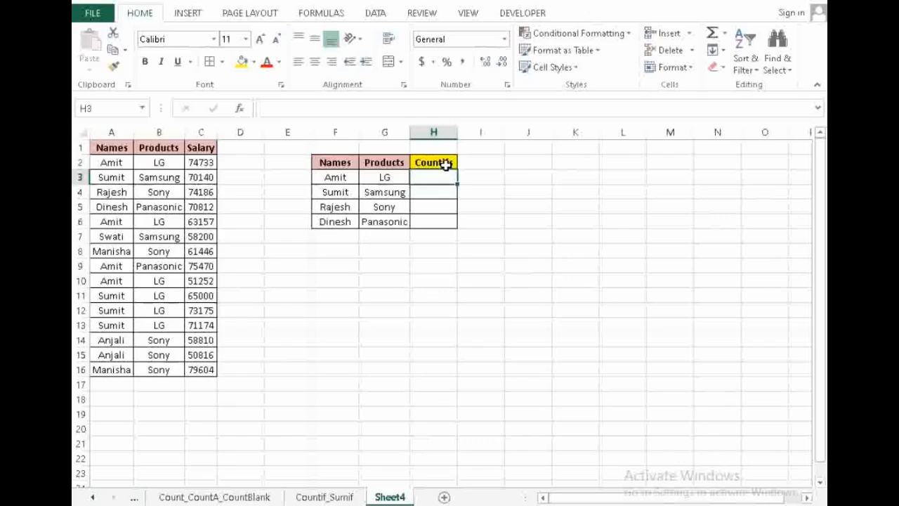
{"action": "left_click", "coordinate": [445, 164]}
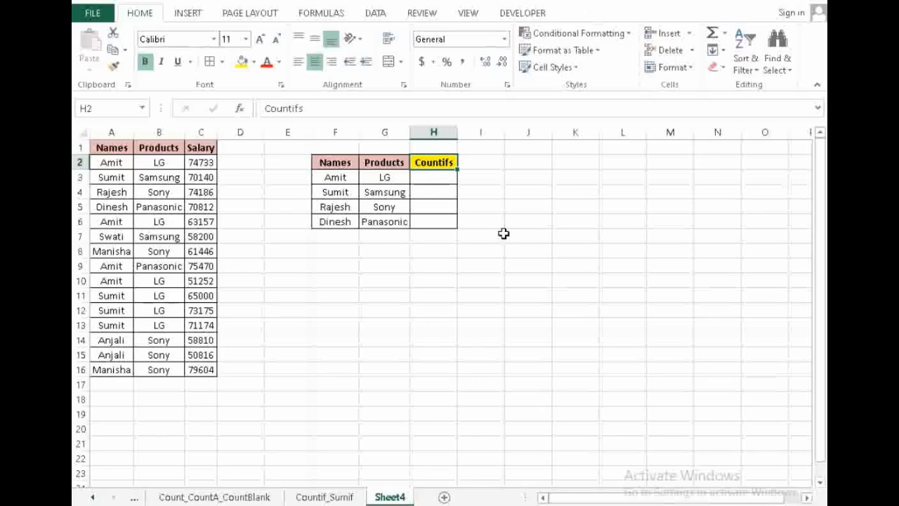
Examine the Names and Products criteria headers and select the matching source data in A1:B16
{"action": "key", "text": "Left"}
{"action": "key", "text": "Left"}
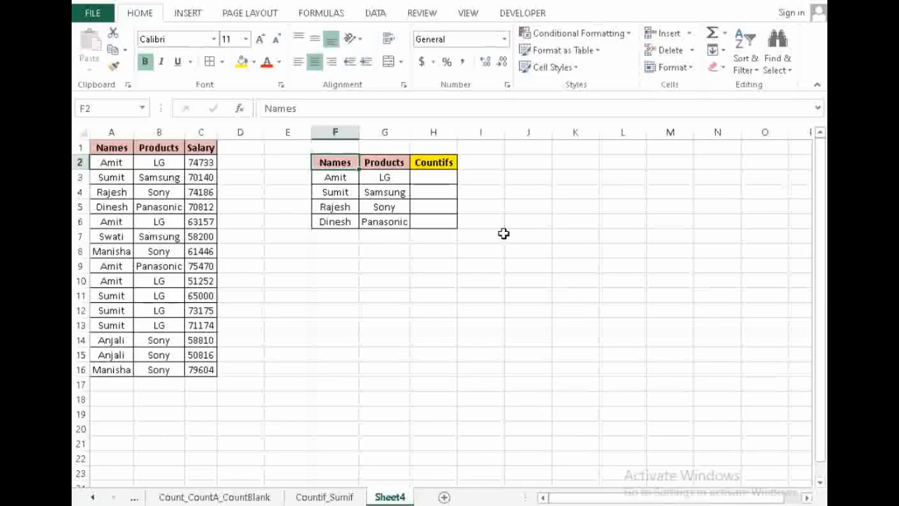
{"action": "key", "text": "Right"}
{"action": "key", "text": "Right"}
{"action": "key", "text": "Left"}
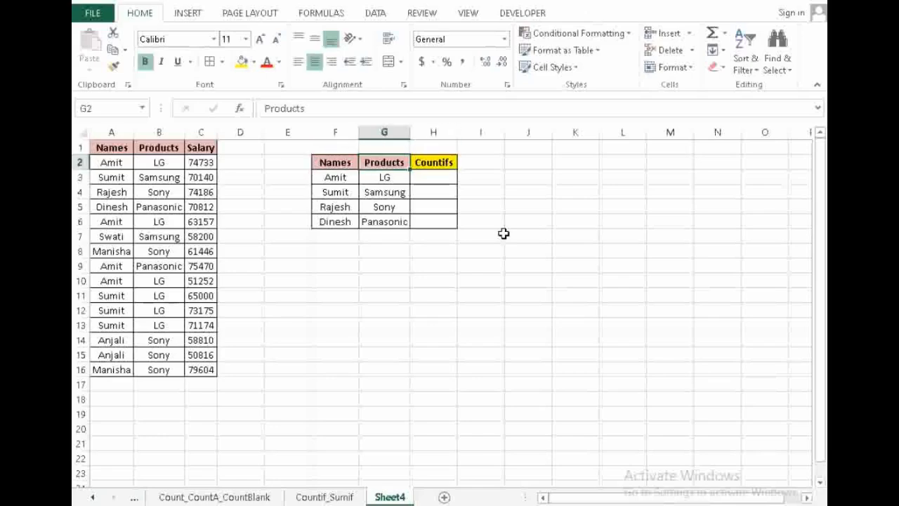
{"action": "key", "text": "Home"}
{"action": "key", "text": "Up"}
{"action": "key", "text": "ctrl+shift+Down"}
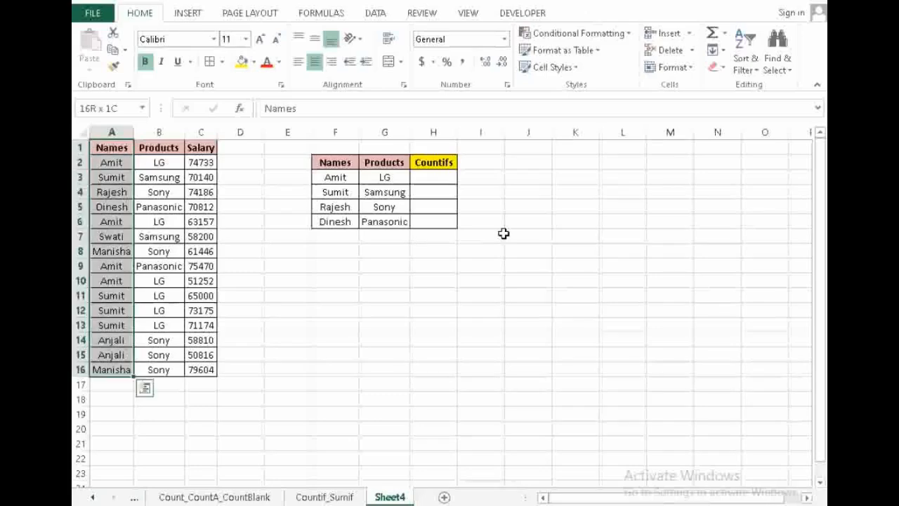
{"action": "key", "text": "shift+Right"}
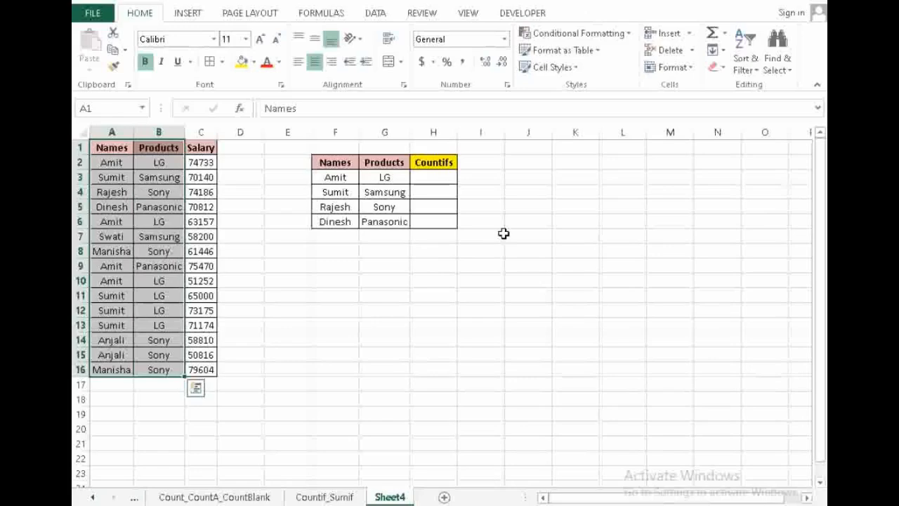
Turn on filters for the source data and filter the Names column to only the name in F3
{"action": "key", "text": "alt"}
{"action": "key", "text": "d"}
{"action": "key", "text": "f"}
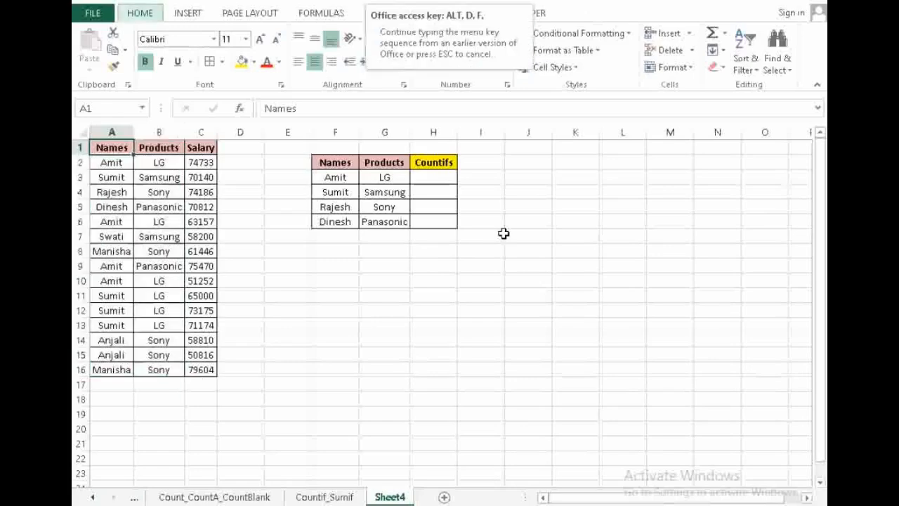
{"action": "key", "text": "f"}
{"action": "key", "text": "alt+Down"}
{"action": "key", "text": "Down"}
{"action": "key", "text": "Down"}
{"action": "key", "text": "Down"}
{"action": "key", "text": "Down"}
{"action": "key", "text": "Down"}
{"action": "key", "text": "Down"}
{"action": "key", "text": "Down"}
{"action": "key", "text": "Down"}
{"action": "key", "text": "space"}
{"action": "key", "text": "Down"}
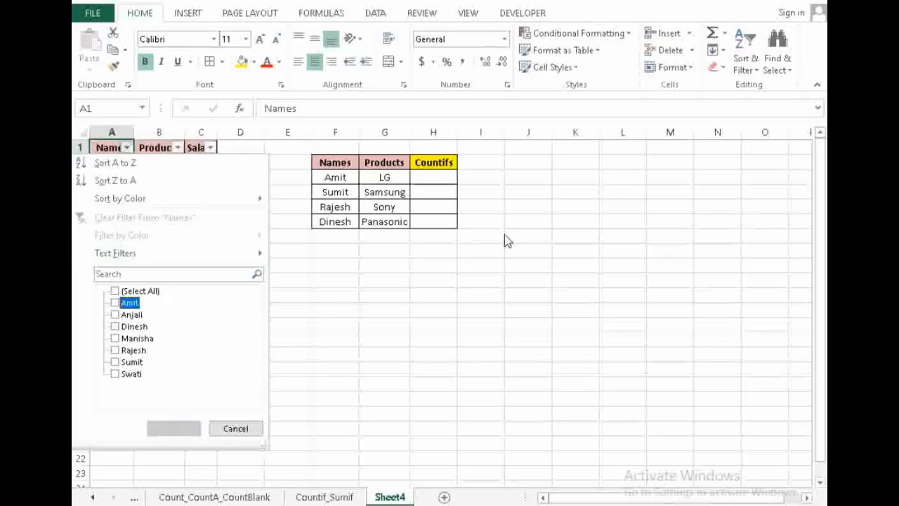
{"action": "key", "text": "space"}
{"action": "key", "text": "Return"}
Filter the Products column to LG and select the remaining name entries to check their count
{"action": "key", "text": "Right"}
{"action": "key", "text": "alt+Down"}
{"action": "key", "text": "Down"}
{"action": "key", "text": "Down"}
{"action": "key", "text": "Down"}
{"action": "key", "text": "Down"}
{"action": "key", "text": "Down"}
{"action": "key", "text": "Down"}
{"action": "key", "text": "Down"}
{"action": "key", "text": "Down"}
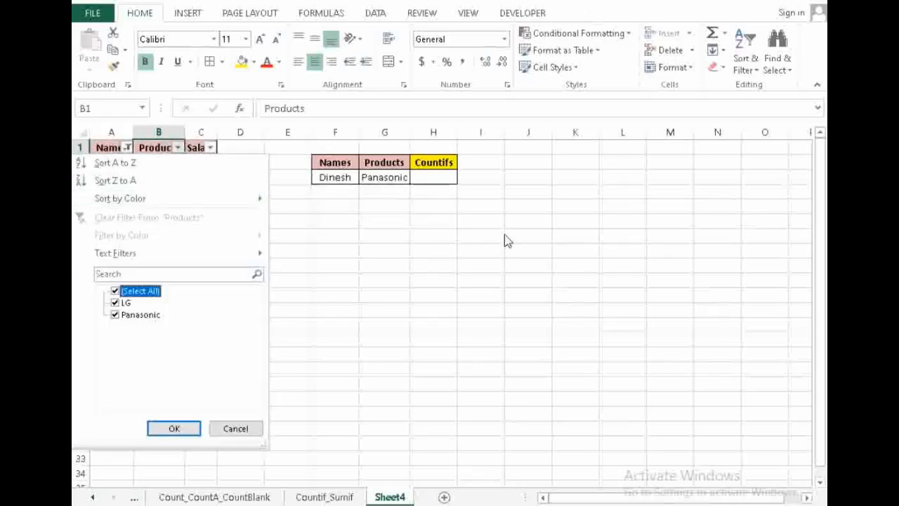
{"action": "key", "text": "space"}
{"action": "key", "text": "Down"}
{"action": "key", "text": "space"}
{"action": "key", "text": "Return"}
{"action": "key", "text": "Down"}
{"action": "key", "text": "ctrl+shift+Down"}
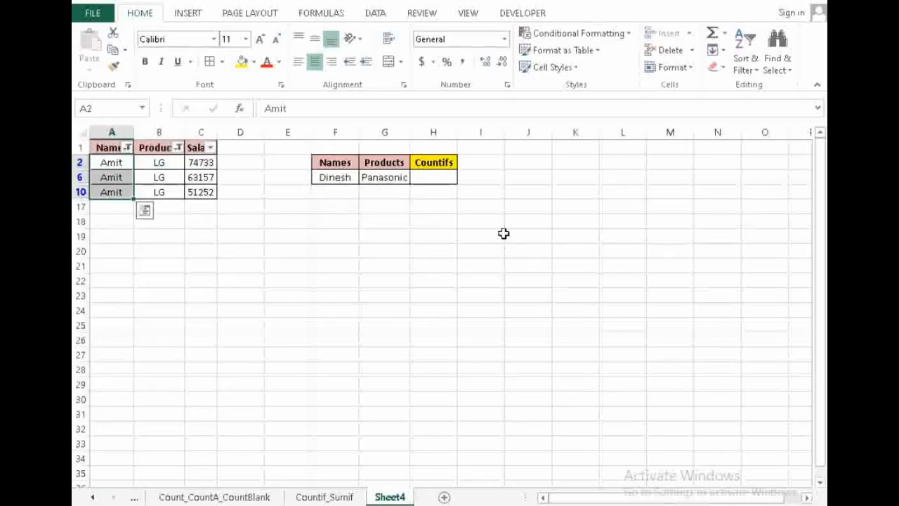
Turn off the filters on the Names, Products and Salary data
{"action": "key", "text": "ctrl+Home"}
{"action": "key", "text": "alt+d"}
{"action": "key", "text": "f"}
{"action": "key", "text": "f"}
Examine the name and product criteria pairs in rows 4 to 6 of the Countifs table
{"action": "key", "text": "Right"}
{"action": "key", "text": "Right"}
{"action": "key", "text": "Right"}
{"action": "key", "text": "Right"}
{"action": "key", "text": "Right"}
{"action": "key", "text": "Right"}
{"action": "key", "text": "Right"}
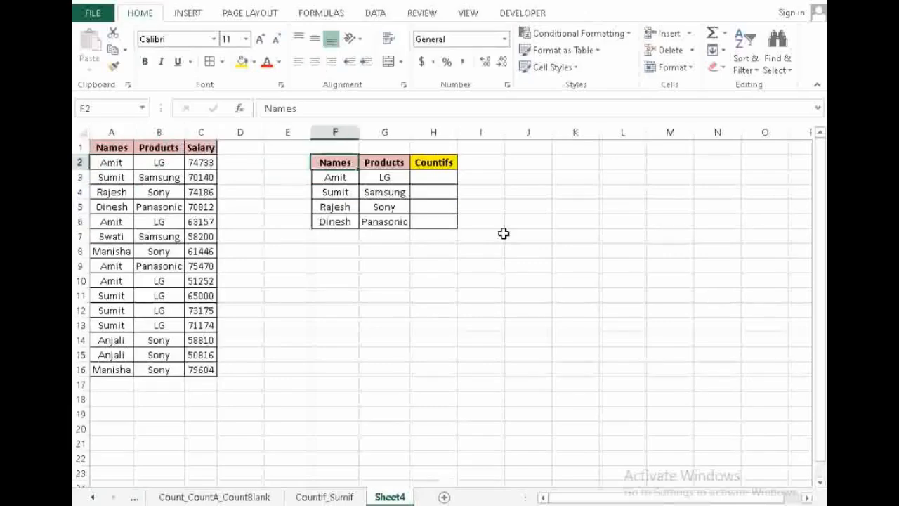
{"action": "key", "text": "Down"}
{"action": "key", "text": "Down"}
{"action": "key", "text": "Left"}
{"action": "key", "text": "Left"}
{"action": "key", "text": "shift+Right"}
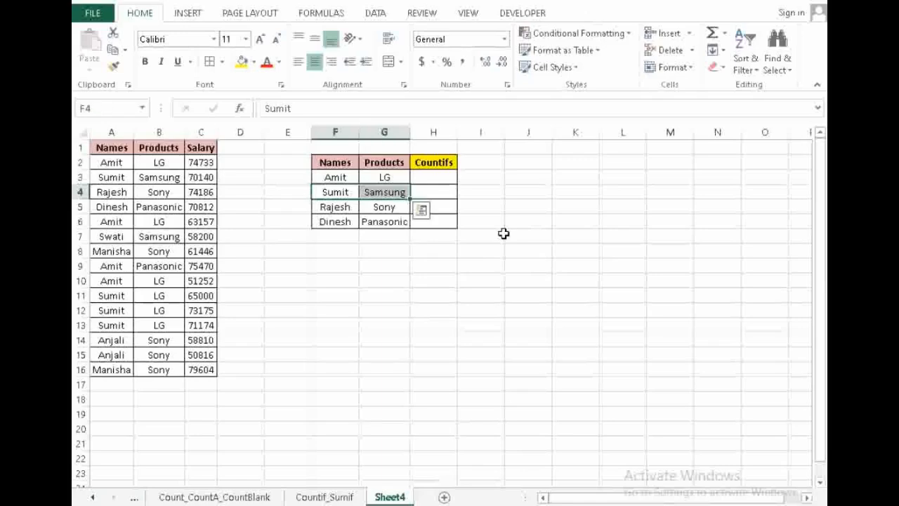
{"action": "key", "text": "Down"}
{"action": "key", "text": "shift+Right"}
{"action": "key", "text": "Down"}
{"action": "key", "text": "shift+Right"}
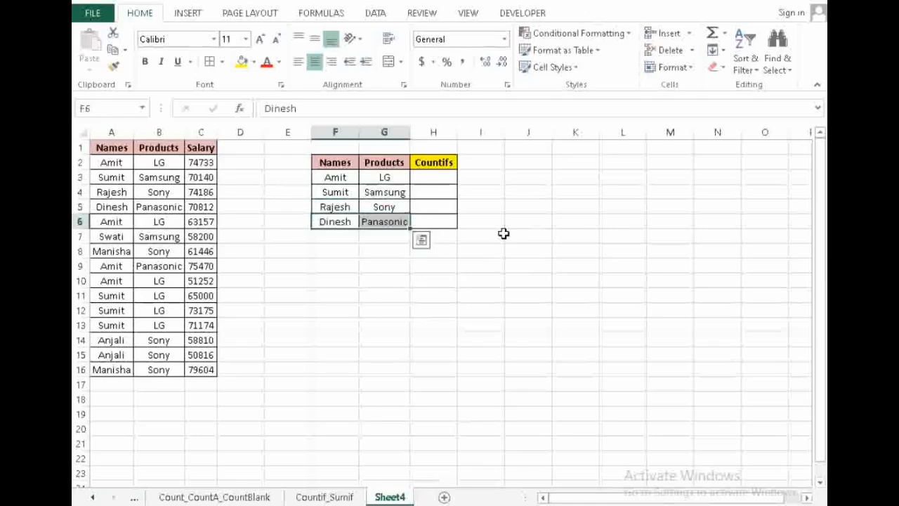
Start a COUNTIFS formula in cell H3
{"action": "key", "text": "Up"}
{"action": "key", "text": "Up"}
{"action": "key", "text": "Right"}
{"action": "key", "text": "Right"}
{"action": "key", "text": "Up"}
{"action": "key", "text": "Up"}
{"action": "key", "text": "Down"}
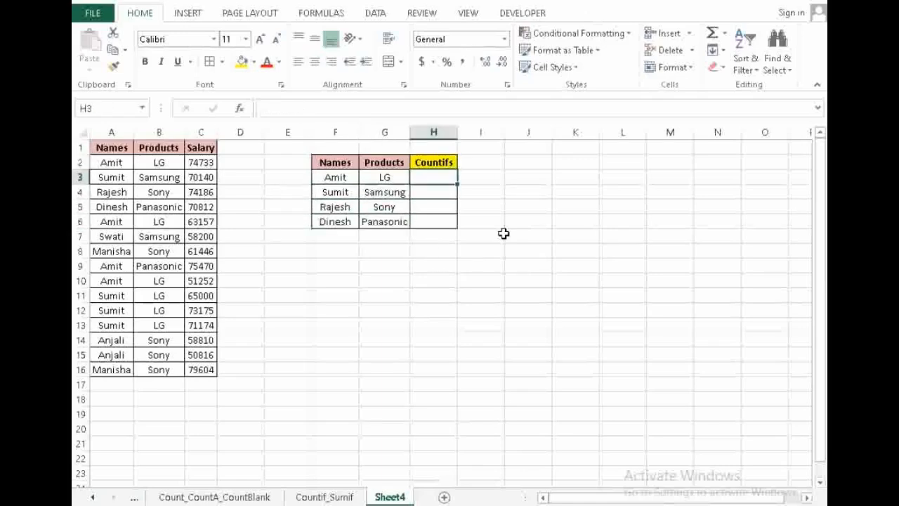
{"action": "type", "text": "="}
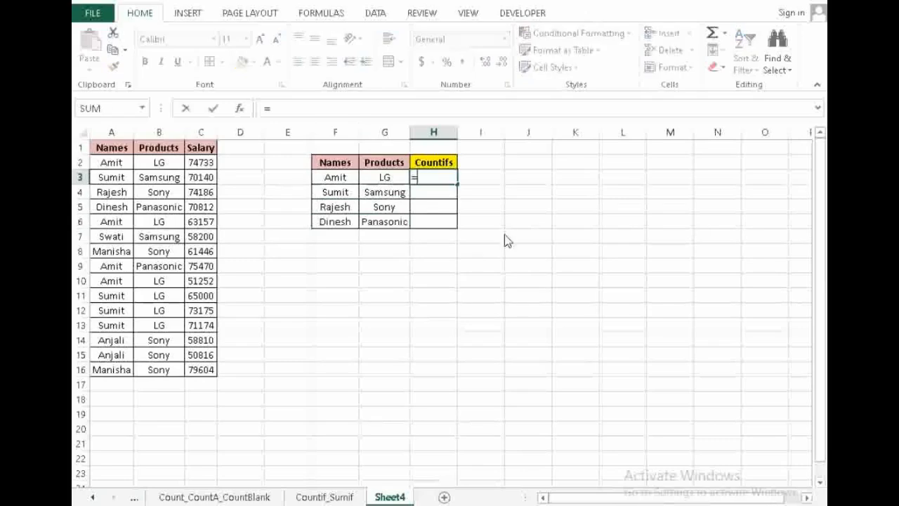
{"action": "type", "text": "countif"}
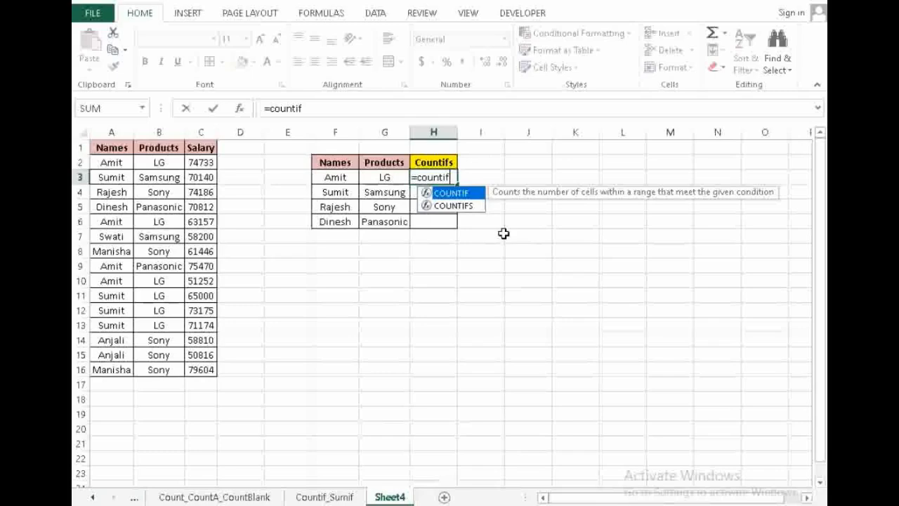
{"action": "key", "text": "Down"}
{"action": "key", "text": "Tab"}
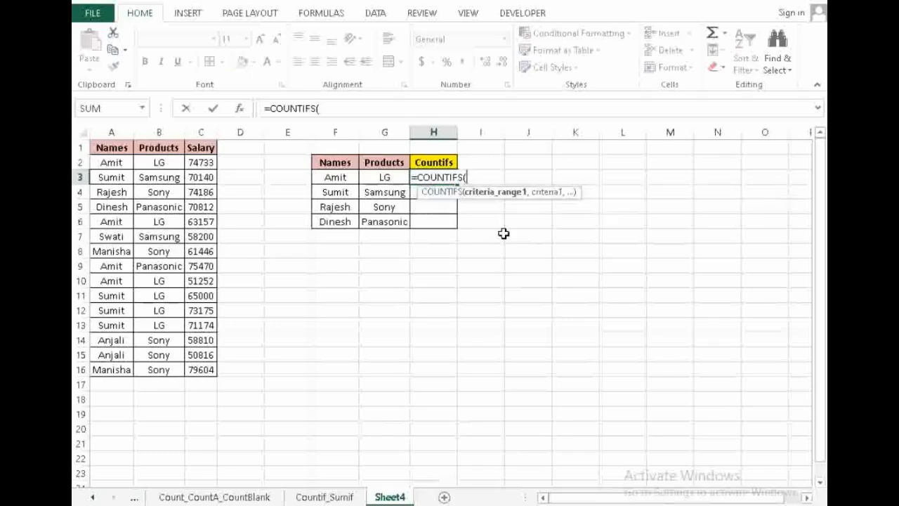
Set the first criteria range of the COUNTIFS formula to the absolute names range $A$2:$A$16
{"action": "key", "text": "Left"}
{"action": "key", "text": "Home"}
{"action": "key", "text": "Up"}
{"action": "key", "text": "ctrl+shift+Down"}
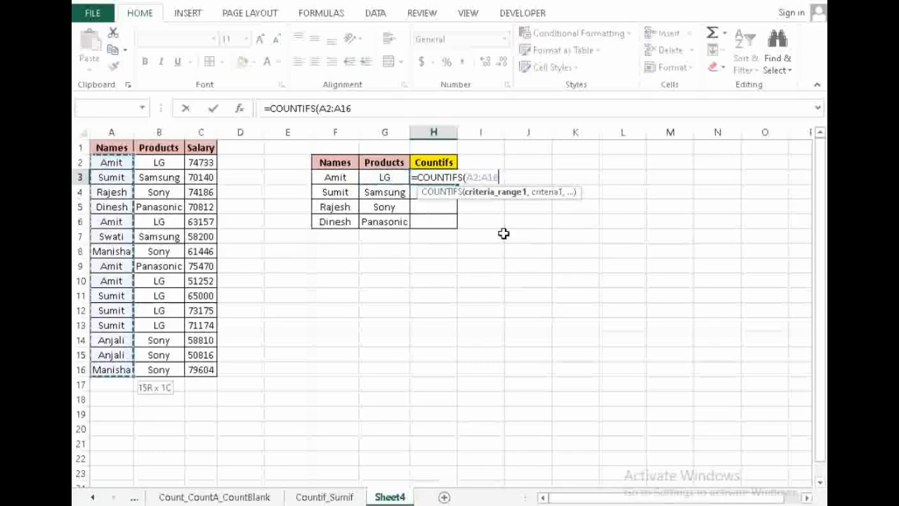
{"action": "key", "text": "F4"}
{"action": "type", "text": ","}
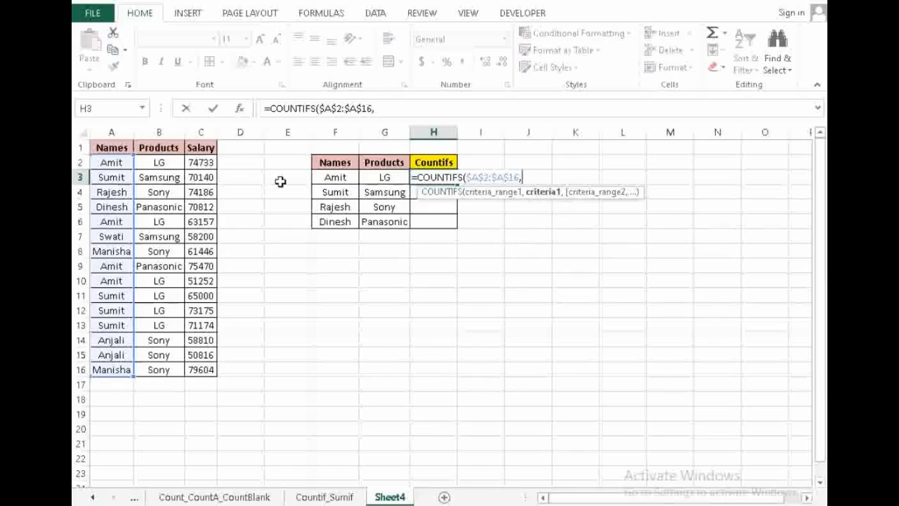
Add the name in F3 as the first COUNTIFS criterion, using the column-locked reference $F3
{"action": "left_click", "coordinate": [317, 173]}
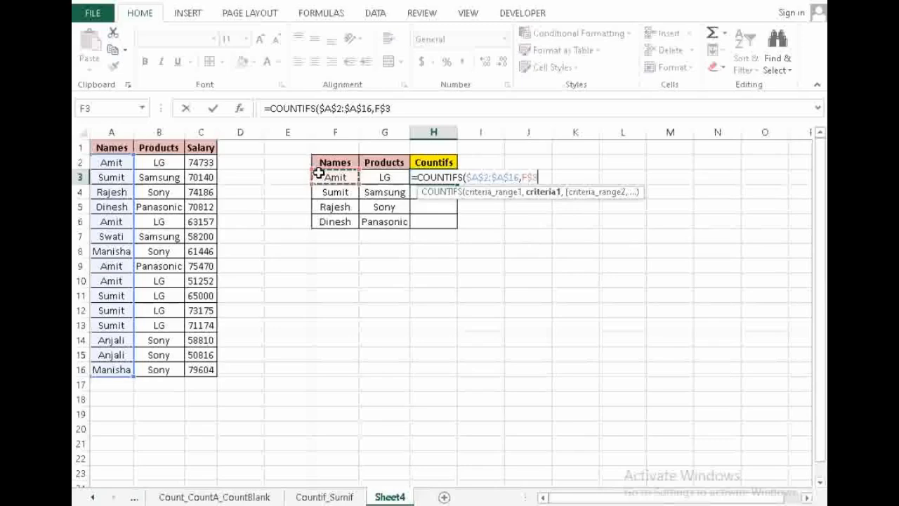
{"action": "key", "text": "F4"}
{"action": "type", "text": ","}
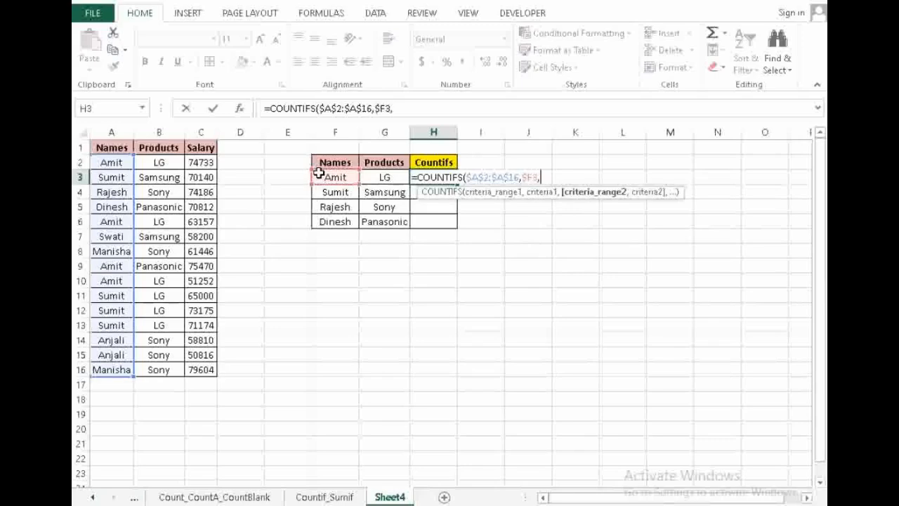
Set the second criteria range of the COUNTIFS formula to the absolute products range $B$2:$B$16
{"action": "left_click", "coordinate": [163, 162]}
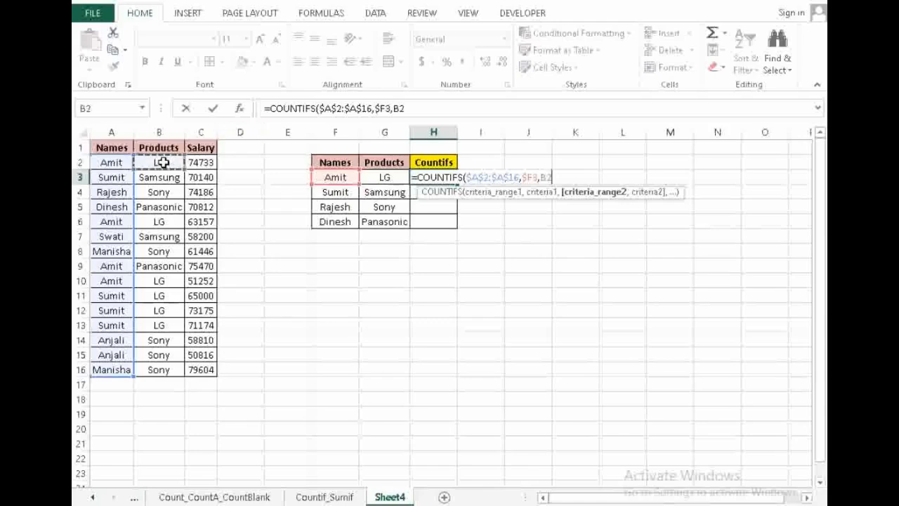
{"action": "key", "text": "ctrl+shift+Down"}
{"action": "key", "text": "F4"}
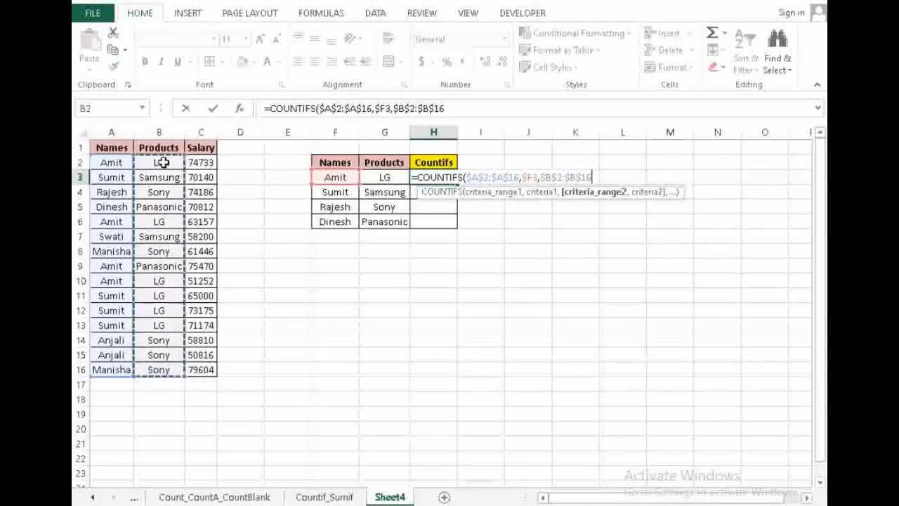
{"action": "type", "text": ","}
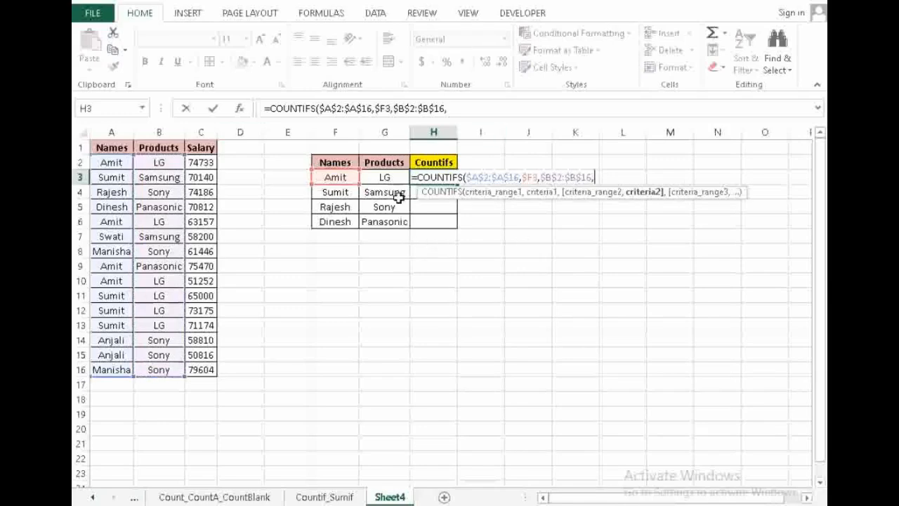
Add the product in G3 as the second COUNTIFS criterion, using the column-locked reference $G3
{"action": "left_click", "coordinate": [387, 178]}
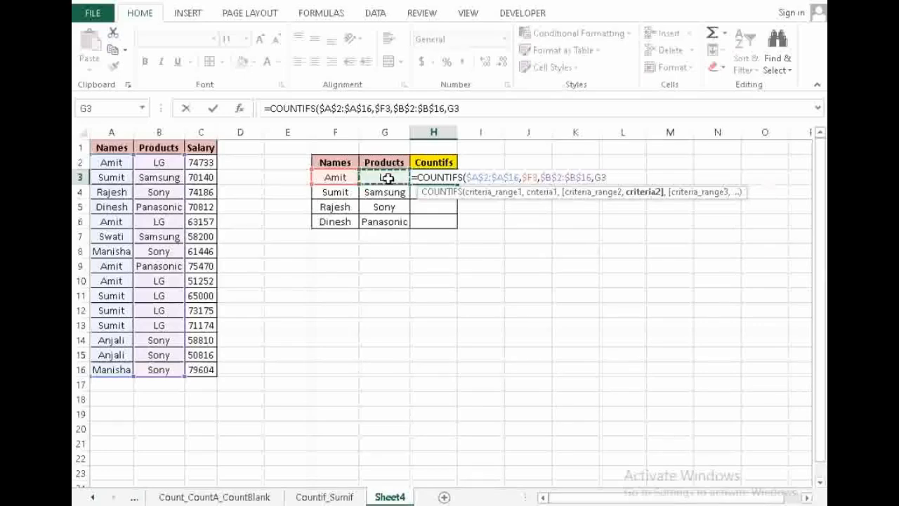
{"action": "key", "text": "F4"}
{"action": "key", "text": "F4"}
{"action": "key", "text": "F4"}
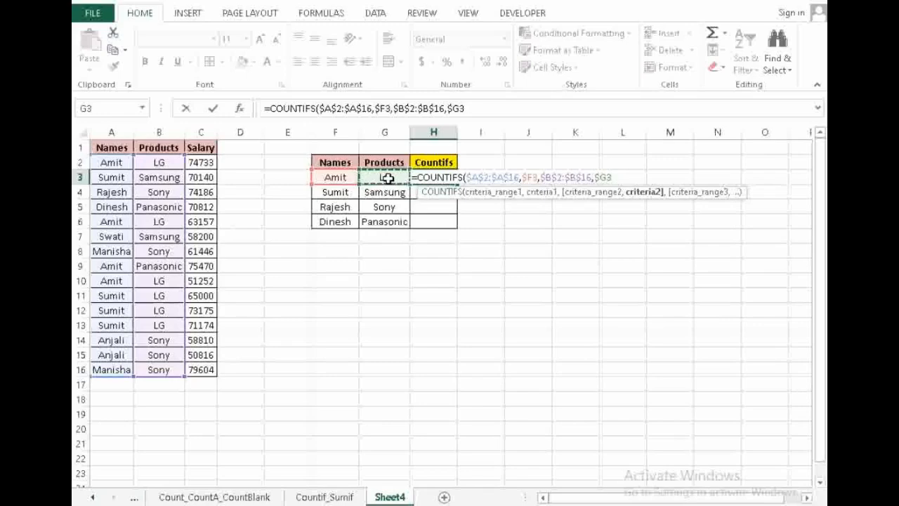
Add extra argument separators to the COUNTIFS formula to preview its further criteria pairs, and remove them again
{"action": "type", "text": ",,,,,,,,,,,,,,,,"}
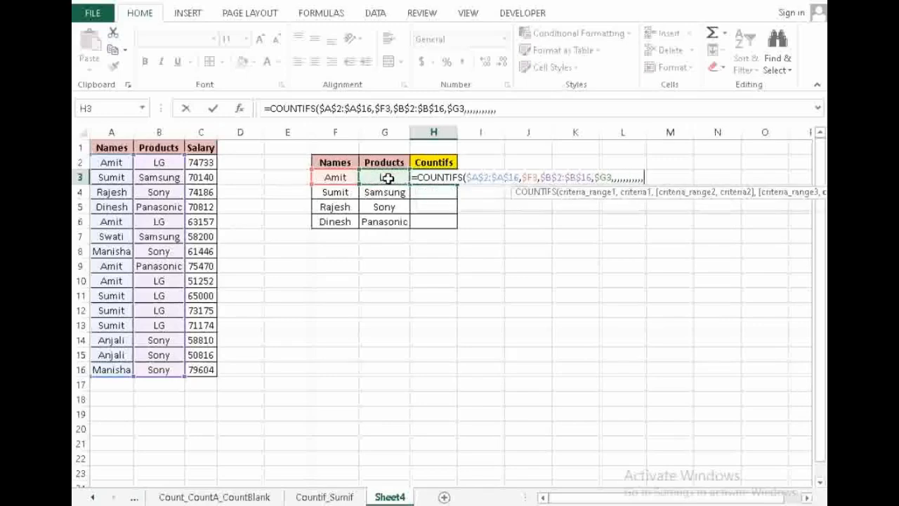
{"action": "type", "text": ",,"}
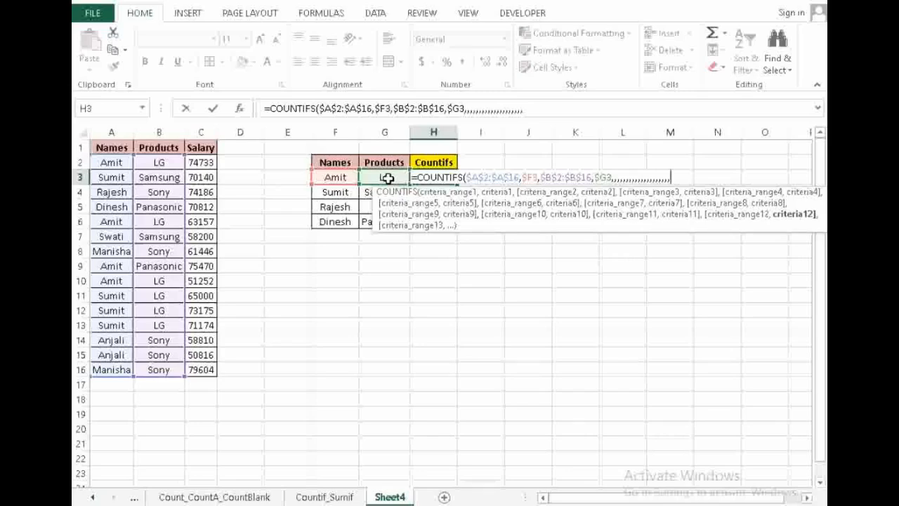
{"action": "key", "text": "BackSpace"}
{"action": "key", "text": "BackSpace"}
{"action": "key", "text": "BackSpace"}
{"action": "key", "text": "BackSpace"}
{"action": "key", "text": "BackSpace"}
{"action": "key", "text": "BackSpace"}
{"action": "key", "text": "BackSpace"}
{"action": "key", "text": "BackSpace"}
{"action": "key", "text": "BackSpace"}
{"action": "key", "text": "BackSpace"}
{"action": "key", "text": "BackSpace"}
{"action": "key", "text": "BackSpace"}
{"action": "key", "text": "BackSpace"}
{"action": "key", "text": "BackSpace"}
{"action": "key", "text": "BackSpace"}
{"action": "key", "text": "BackSpace"}
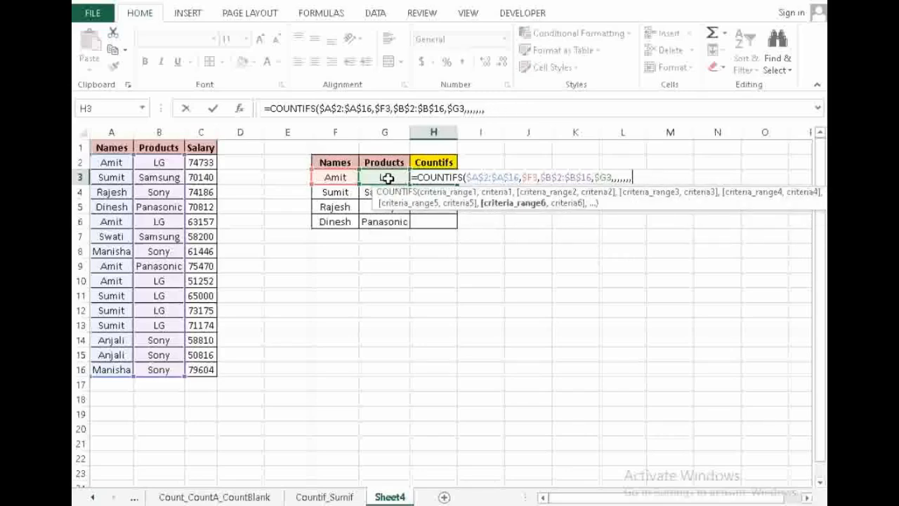
{"action": "key", "text": "BackSpace"}
{"action": "key", "text": "BackSpace"}
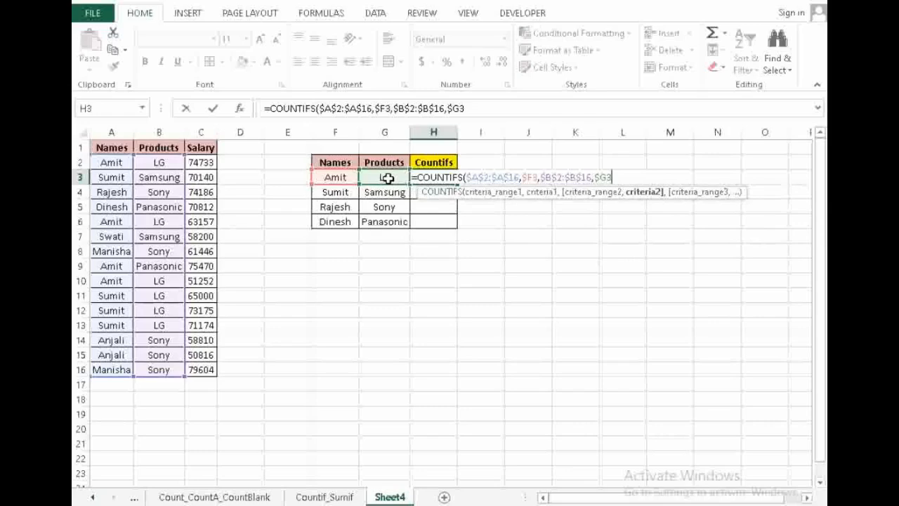
Complete the COUNTIFS formula in H3 and fill it down through H6
{"action": "key", "text": "Return"}
{"action": "key", "text": "Up"}
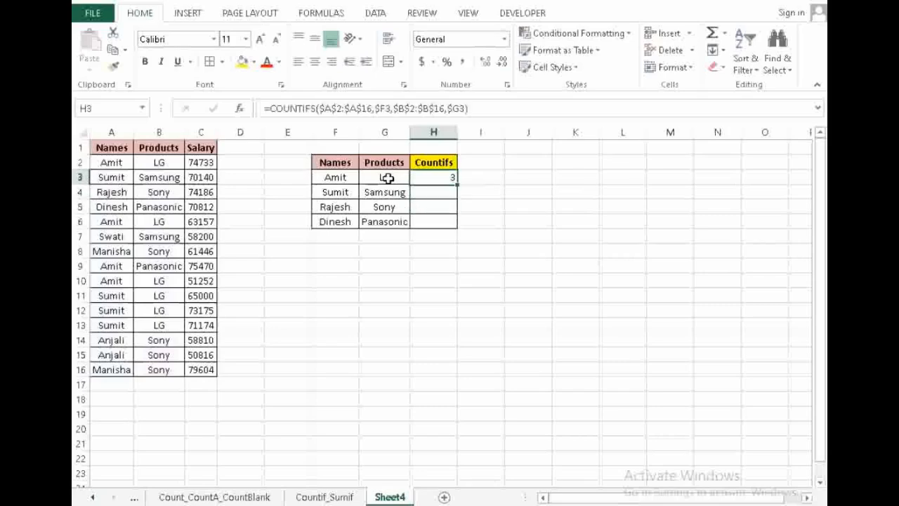
{"action": "key", "text": "Left"}
{"action": "key", "text": "Left"}
{"action": "key", "text": "Right"}
{"action": "key", "text": "Right"}
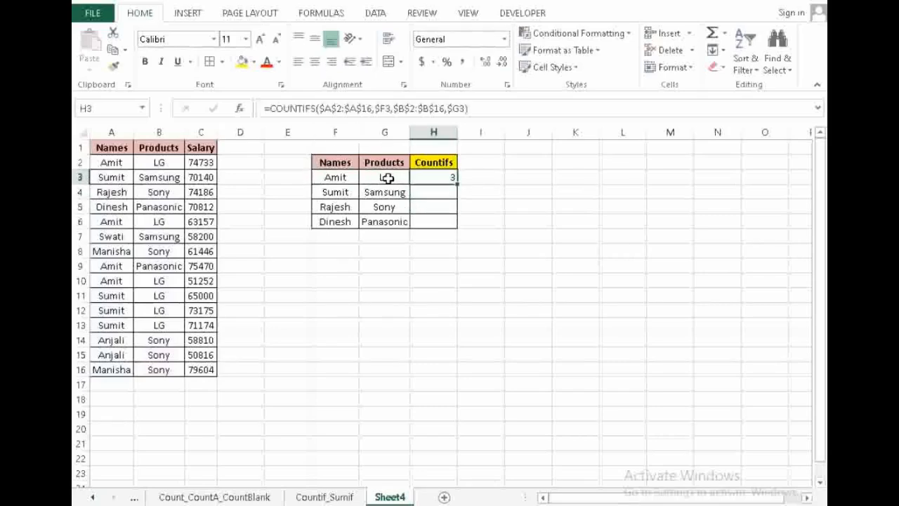
{"action": "key", "text": "shift+Down"}
{"action": "key", "text": "shift+Down"}
{"action": "key", "text": "shift+Down"}
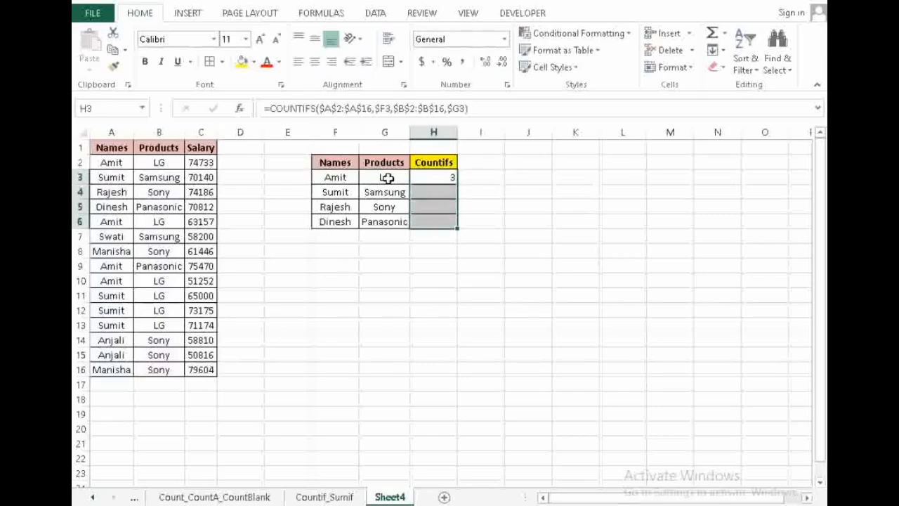
{"action": "key", "text": "ctrl+d"}
Check the cell references of the filled COUNTIFS formulas in H4 to H6 against their names and products
{"action": "key", "text": "Down"}
{"action": "key", "text": "F2"}
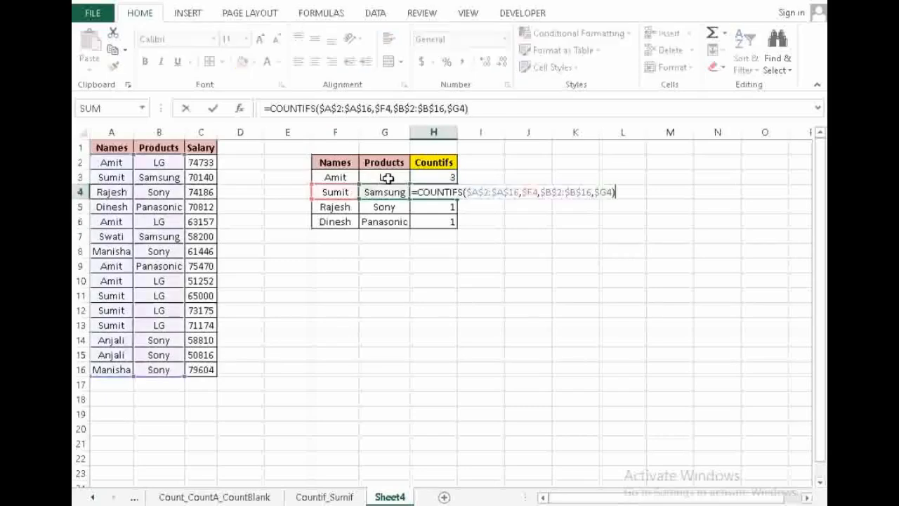
{"action": "key", "text": "Return"}
{"action": "key", "text": "F2"}
{"action": "key", "text": "Return"}
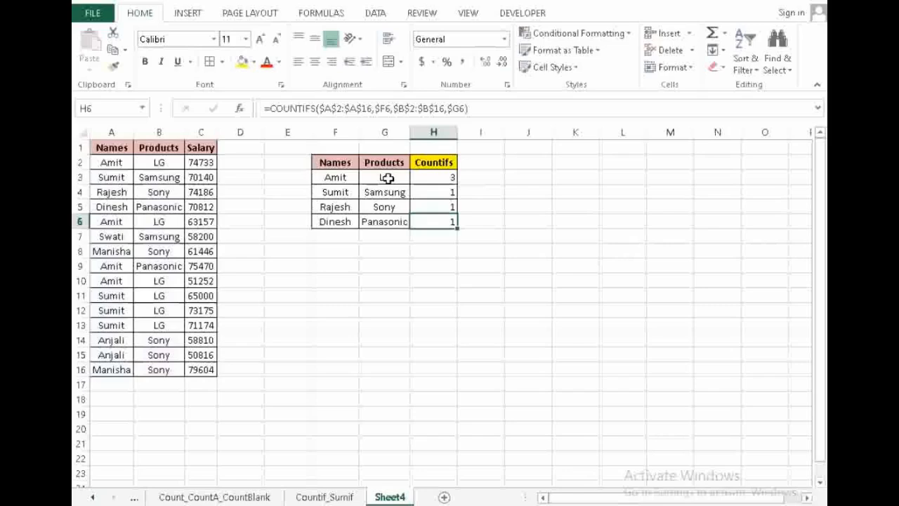
{"action": "key", "text": "F2"}
{"action": "key", "text": "Escape"}
{"action": "key", "text": "Left"}
{"action": "key", "text": "Left"}
{"action": "key", "text": "Right"}
{"action": "key", "text": "Right"}
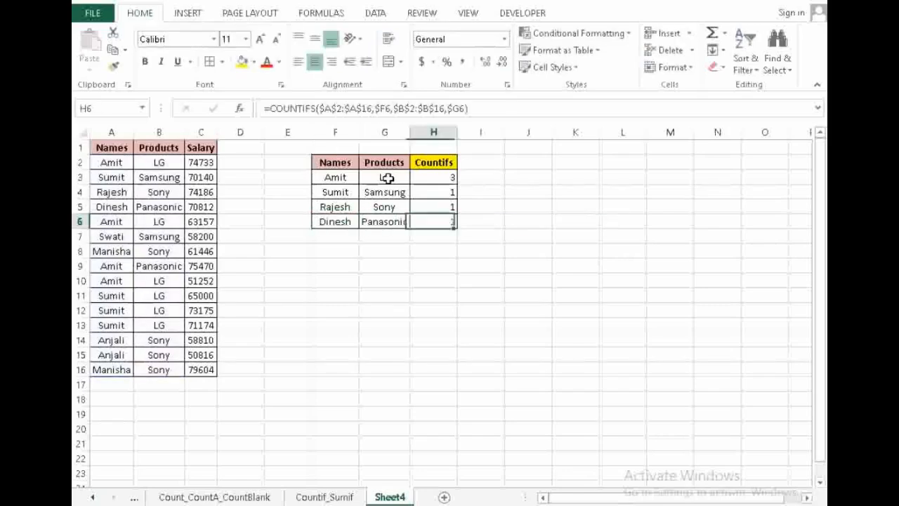
Centre-align the COUNTIFS results in H3:H6
{"action": "key", "text": "Up"}
{"action": "key", "text": "Up"}
{"action": "key", "text": "Up"}
{"action": "key", "text": "shift+Down"}
{"action": "key", "text": "shift+Down"}
{"action": "key", "text": "shift+Down"}
{"action": "key", "text": "alt+h"}
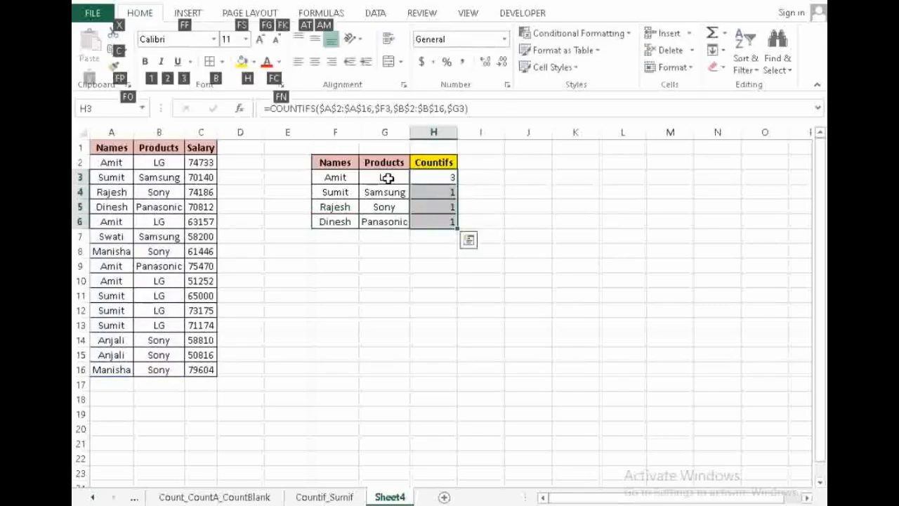
{"action": "key", "text": "a"}
{"action": "key", "text": "c"}
{"action": "key", "text": "Down"}
{"action": "key", "text": "Up"}
{"action": "key", "text": "Up"}
{"action": "key", "text": "Down"}
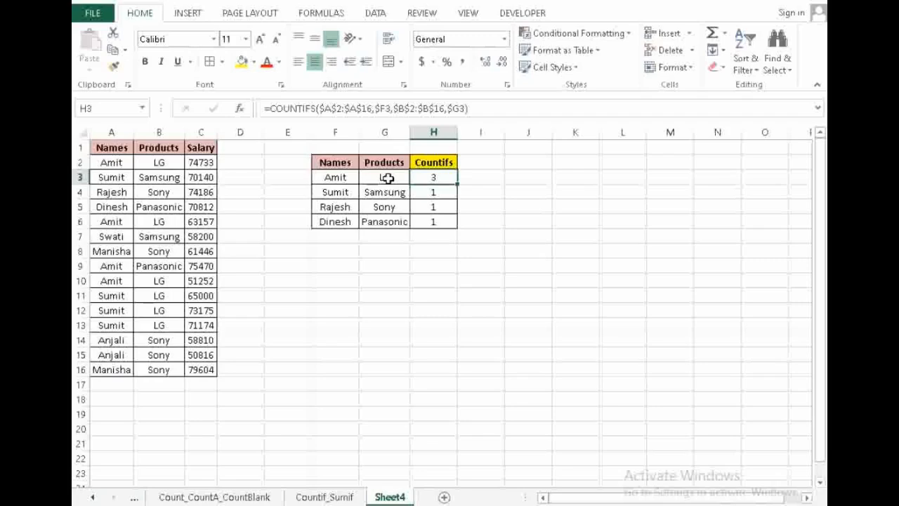
Review the finished Countifs table in F2:H6 and its list of products
{"action": "key", "text": "shift+Down"}
{"action": "key", "text": "shift+Up"}
{"action": "key", "text": "Up"}
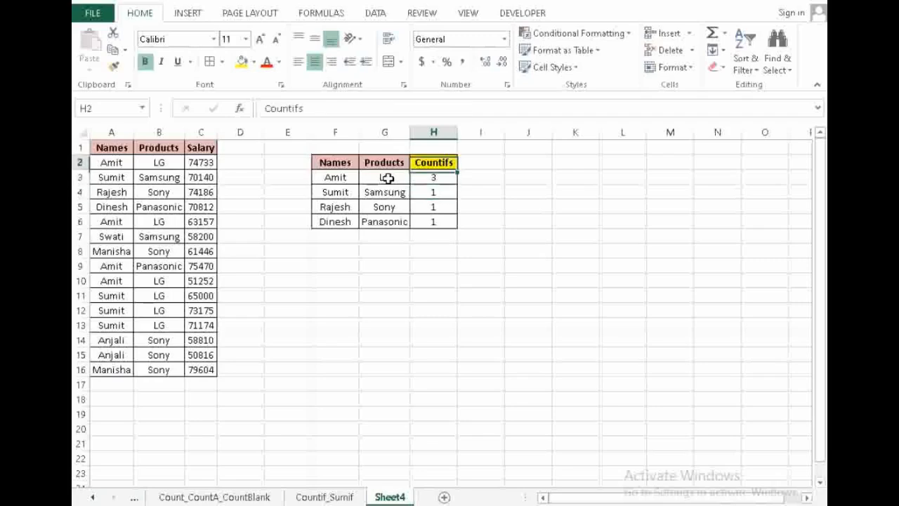
{"action": "key", "text": "Left"}
{"action": "key", "text": "Left"}
{"action": "key", "text": "ctrl+a"}
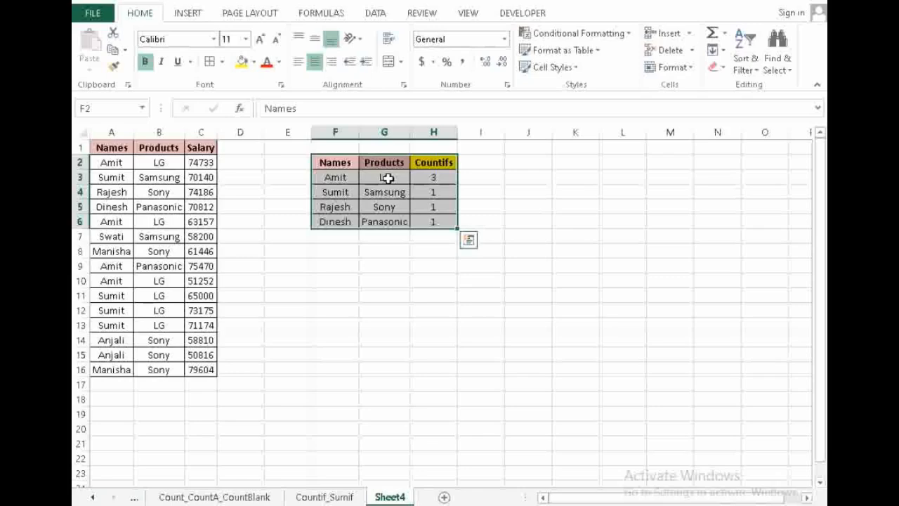
{"action": "key", "text": "Right"}
{"action": "key", "text": "Down"}
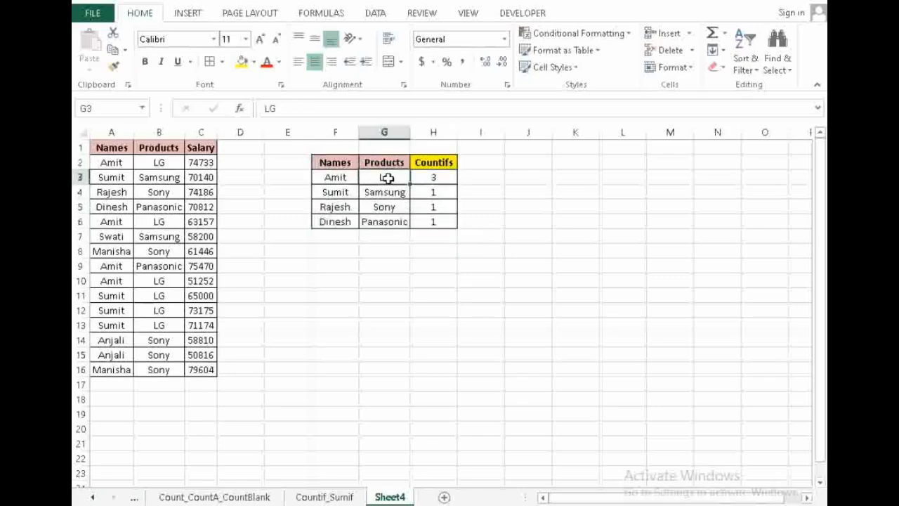
{"action": "key", "text": "Down"}
{"action": "key", "text": "Down"}
{"action": "key", "text": "Down"}
Copy the Names and Products columns F2:G6 of the Countifs table and paste them starting at F9
{"action": "key", "text": "Up"}
{"action": "key", "text": "Up"}
{"action": "key", "text": "Up"}
{"action": "key", "text": "Up"}
{"action": "key", "text": "Left"}
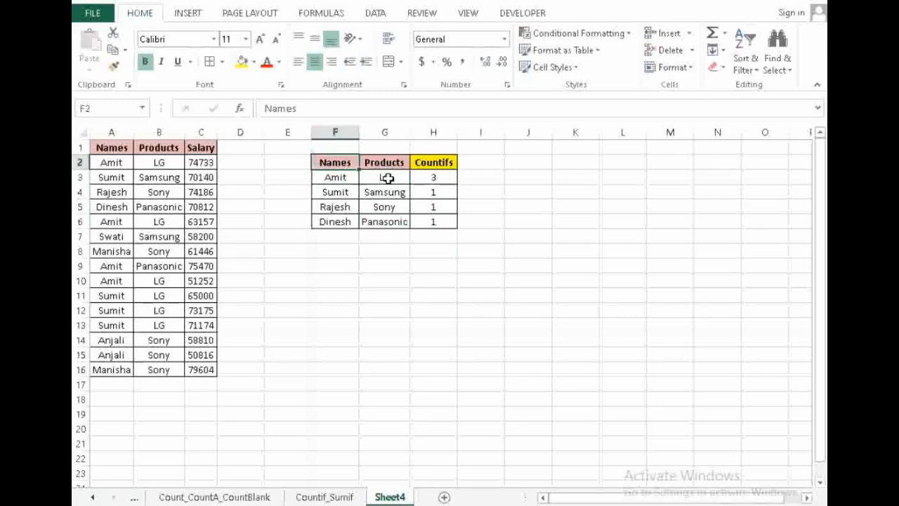
{"action": "key", "text": "shift+Down"}
{"action": "key", "text": "shift+Down"}
{"action": "key", "text": "shift+Down"}
{"action": "key", "text": "shift+Down"}
{"action": "key", "text": "shift+Right"}
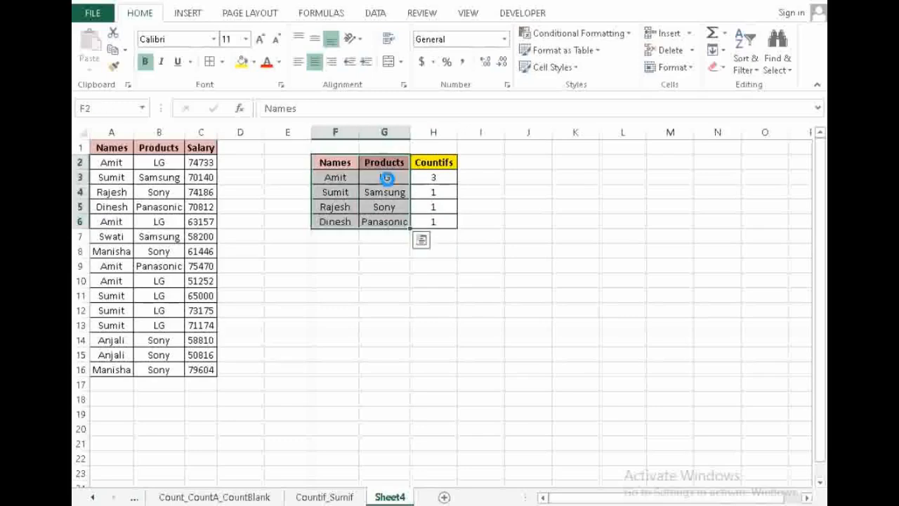
{"action": "key", "text": "ctrl+c"}
{"action": "key", "text": "Down"}
{"action": "key", "text": "Down"}
{"action": "key", "text": "Down"}
{"action": "key", "text": "Down"}
{"action": "key", "text": "Down"}
{"action": "key", "text": "Down"}
{"action": "key", "text": "Down"}
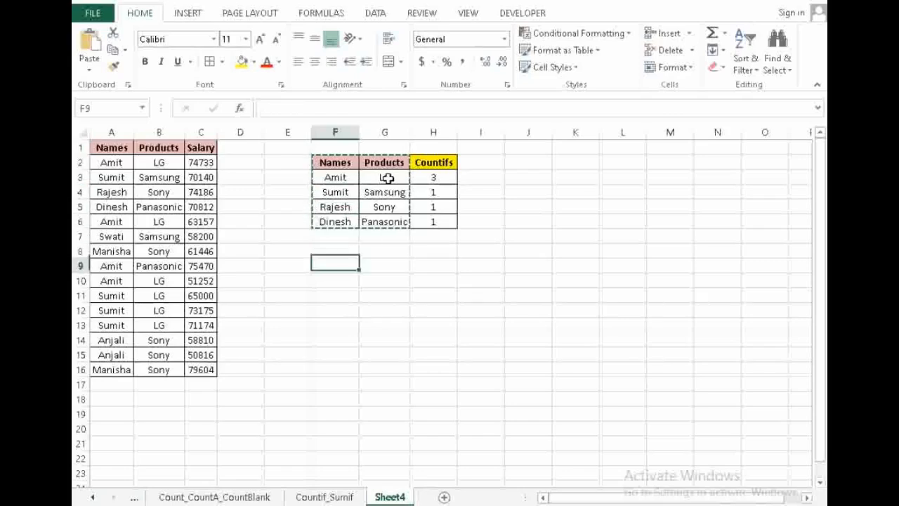
{"action": "key", "text": "ctrl+v"}
Add the heading "Sumifs" in H9 beside the copied Products heading
{"action": "key", "text": "Right"}
{"action": "key", "text": "Right"}
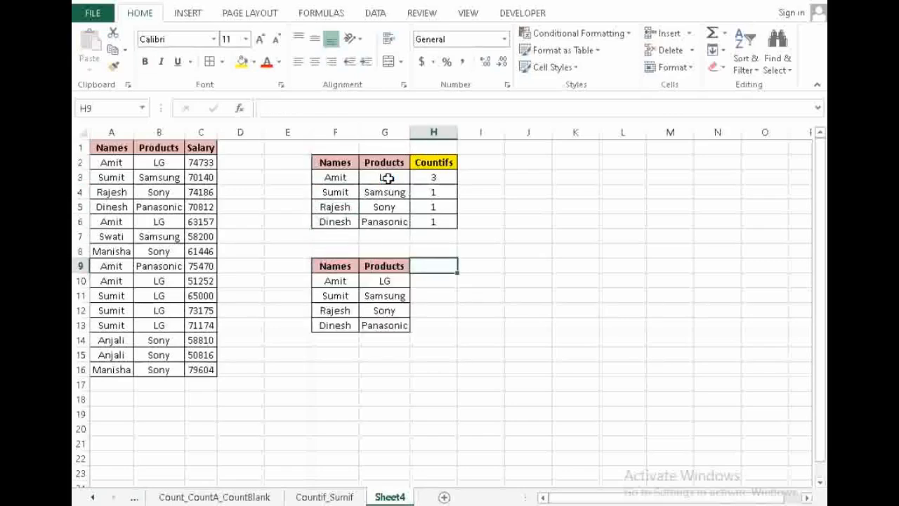
{"action": "type", "text": "Sumifs"}
{"action": "key", "text": "Return"}
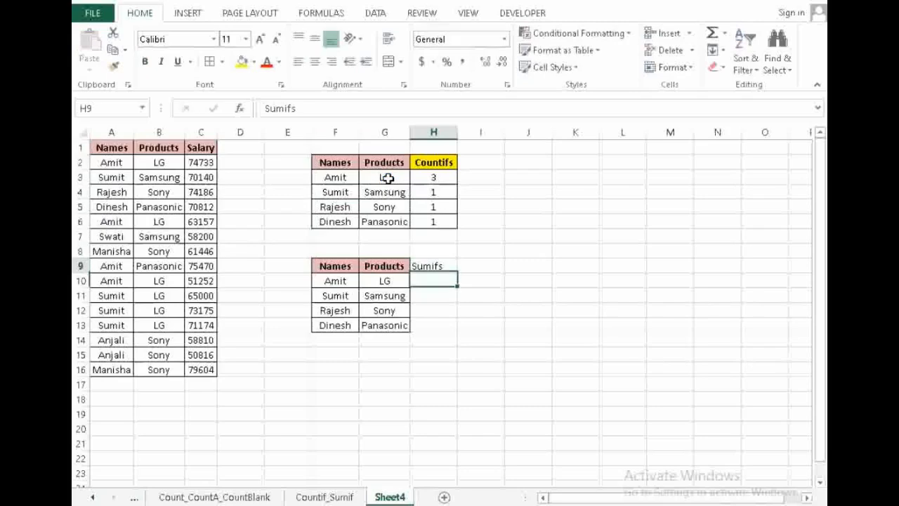
Apply the formatting of the Countifs heading in H2 to the Sumifs heading in H9, keeping its text
{"action": "key", "text": "Up"}
{"action": "key", "text": "ctrl+Up"}
{"action": "key", "text": "ctrl+Up"}
{"action": "key", "text": "ctrl+c"}
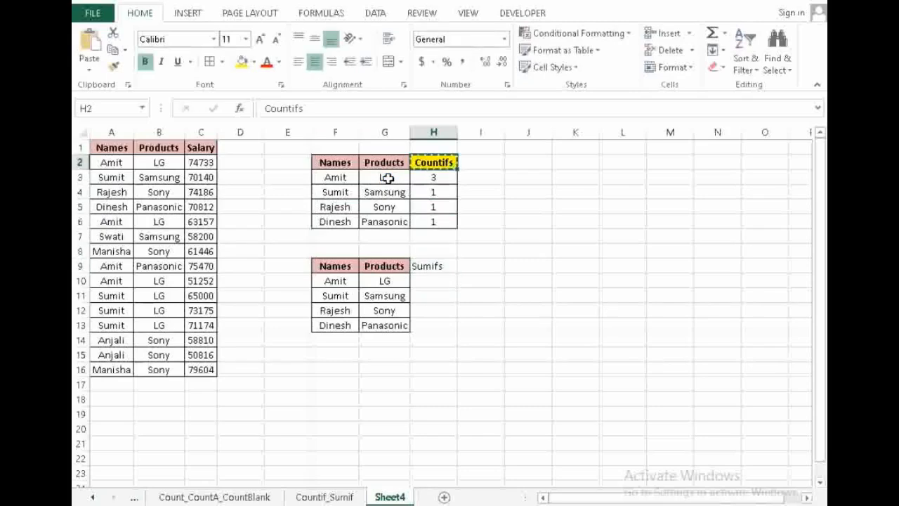
{"action": "key", "text": "Down"}
{"action": "key", "text": "Down"}
{"action": "key", "text": "Down"}
{"action": "key", "text": "Down"}
{"action": "key", "text": "Down"}
{"action": "key", "text": "Down"}
{"action": "key", "text": "Down"}
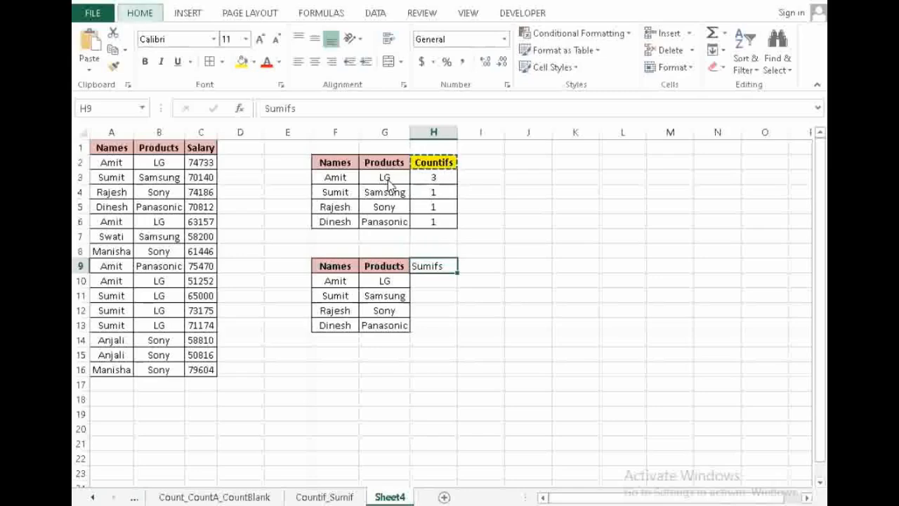
{"action": "key", "text": "ctrl+v"}
{"action": "key", "text": "Return"}
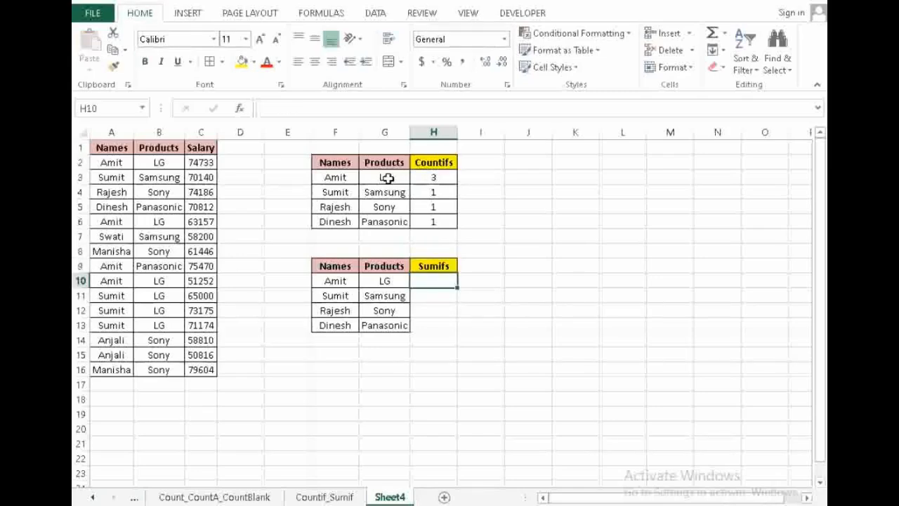
Start a SUMIFS formula in cell H10
{"action": "key", "text": "Down"}
{"action": "key", "text": "Up"}
{"action": "key", "text": "Up"}
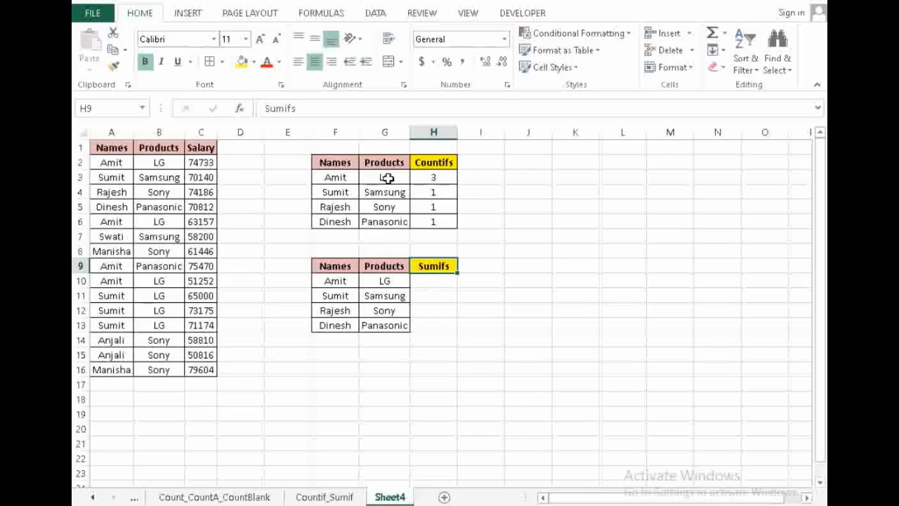
{"action": "key", "text": "Down"}
{"action": "type", "text": "=sumifs"}
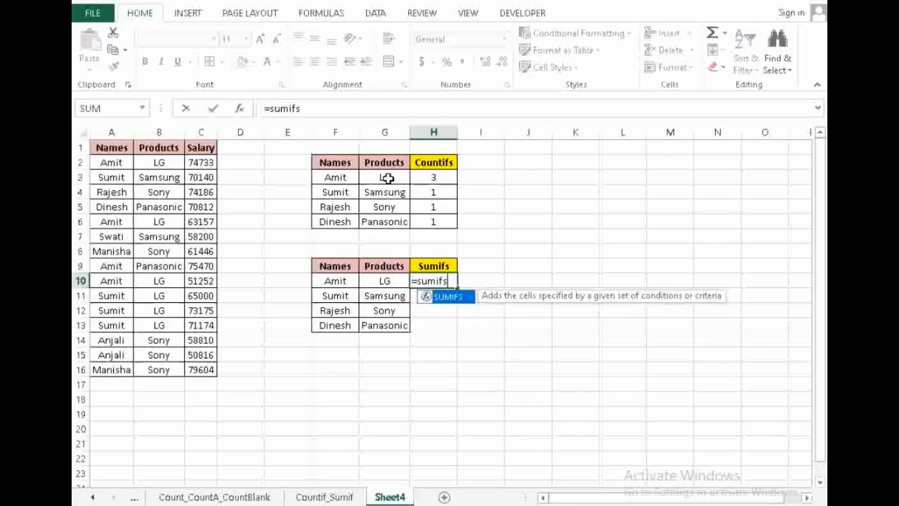
{"action": "key", "text": "Tab"}
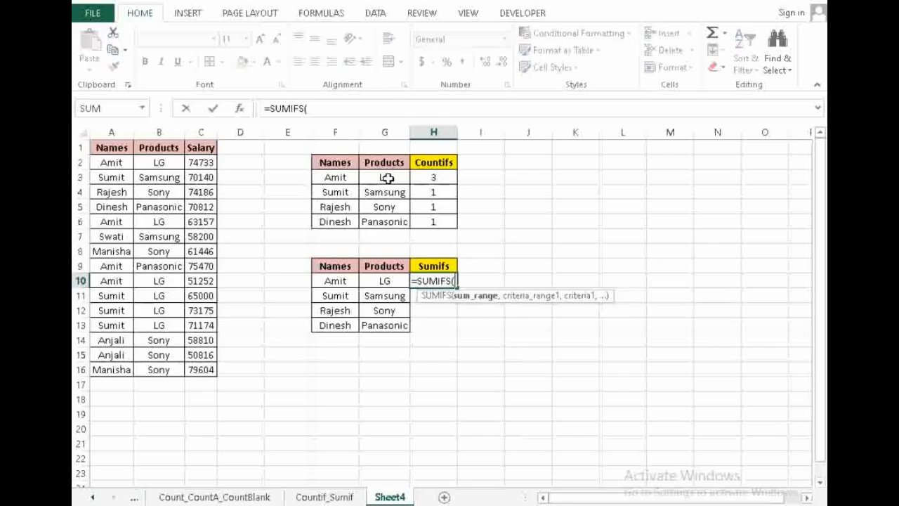
Set the sum range of the SUMIFS formula to the absolute salary range $C$2:$C$16
{"action": "key", "text": "Left"}
{"action": "key", "text": "Left"}
{"action": "key", "text": "Left"}
{"action": "key", "text": "Left"}
{"action": "key", "text": "Left"}
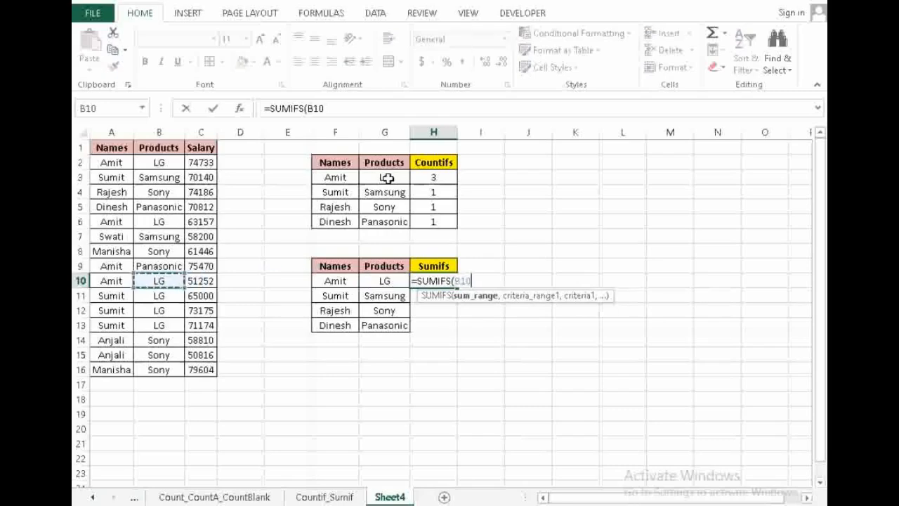
{"action": "key", "text": "ctrl+Up"}
{"action": "key", "text": "Down"}
{"action": "key", "text": "ctrl+shift+Down"}
{"action": "key", "text": "F4"}
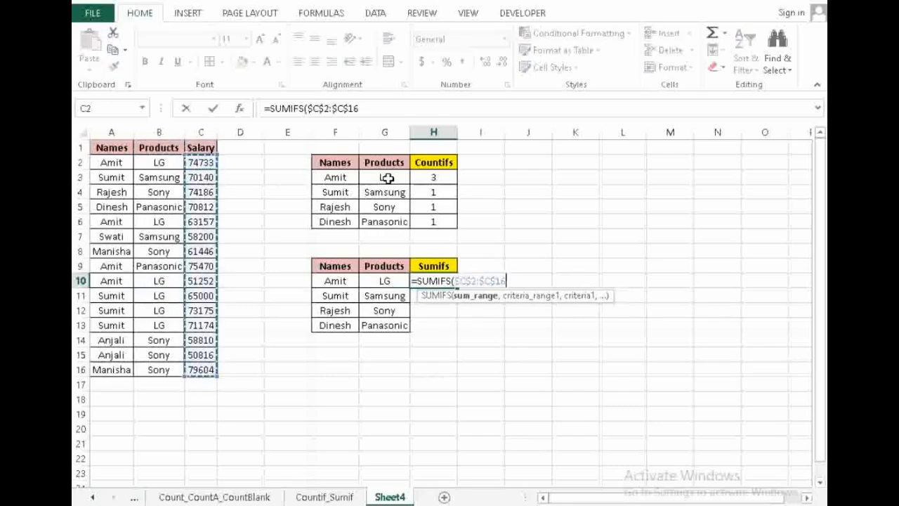
{"action": "type", "text": ","}
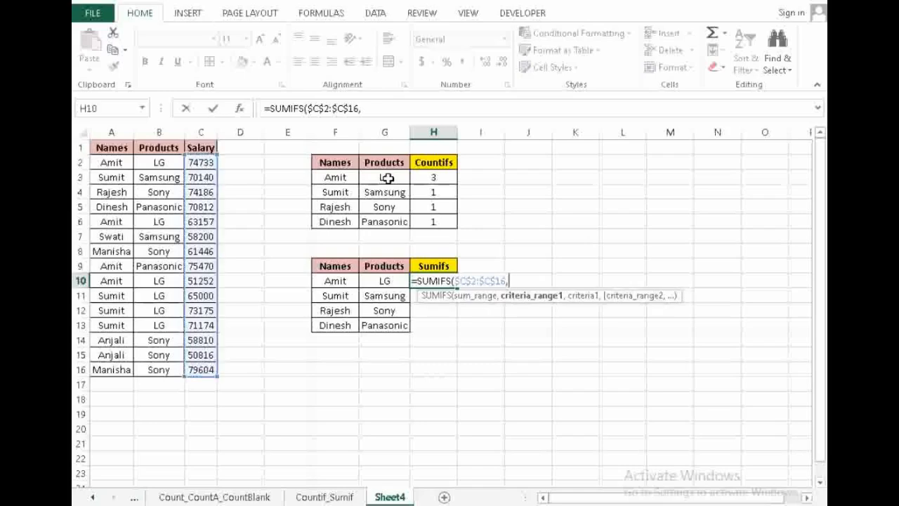
Set the first criteria range of the SUMIFS formula to the absolute names range $A$2:$A$16
{"action": "key", "text": "Left"}
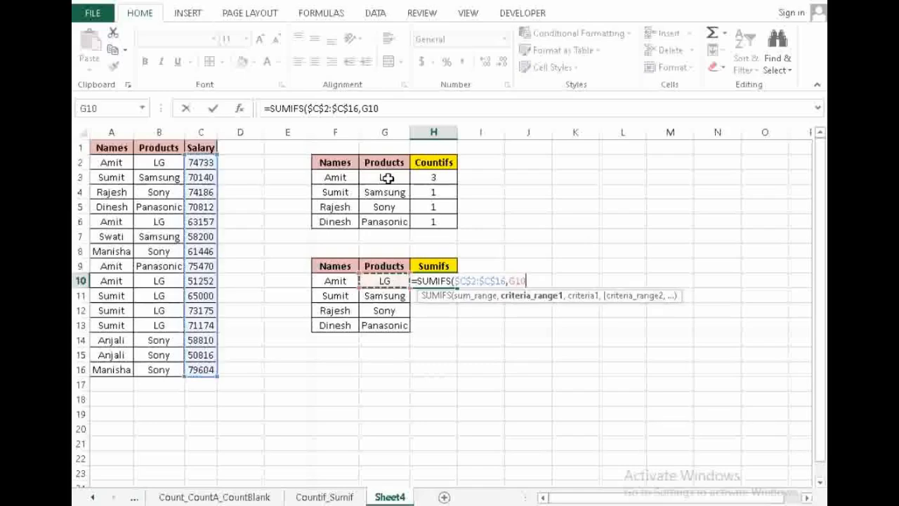
{"action": "key", "text": "Left"}
{"action": "key", "text": "Left"}
{"action": "key", "text": "Left"}
{"action": "key", "text": "Left"}
{"action": "key", "text": "Left"}
{"action": "key", "text": "Left"}
{"action": "key", "text": "ctrl+Up"}
{"action": "key", "text": "Down"}
{"action": "key", "text": "ctrl+shift+Down"}
{"action": "key", "text": "F4"}
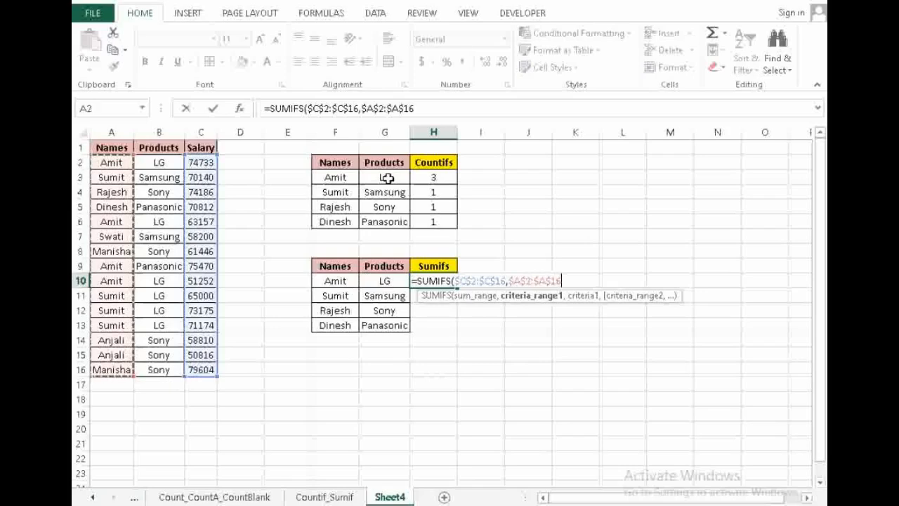
{"action": "type", "text": ","}
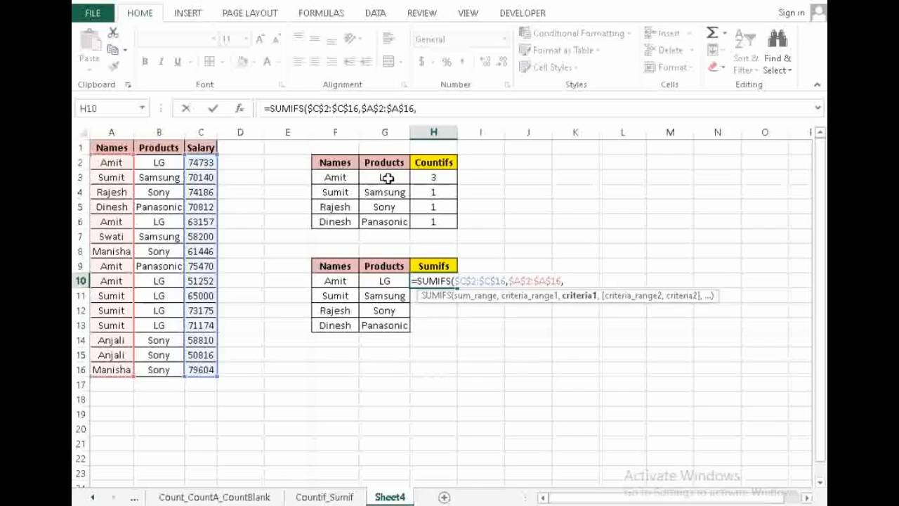
Set the first criterion of the SUMIFS formula to the name cell as the column-locked reference $F10
{"action": "key", "text": "Left"}
{"action": "key", "text": "Left"}
{"action": "key", "text": "Left"}
{"action": "key", "text": "Right"}
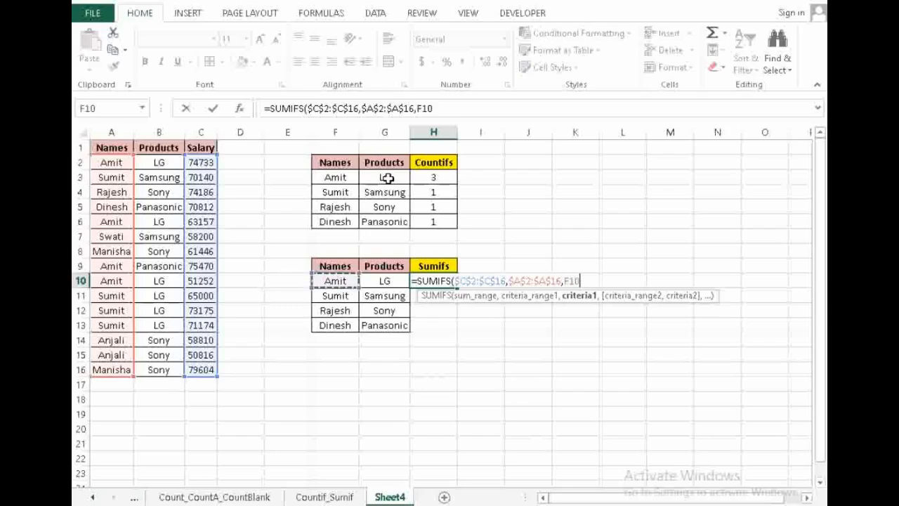
{"action": "key", "text": "F4"}
{"action": "key", "text": "F4"}
{"action": "key", "text": "F4"}
{"action": "type", "text": ","}
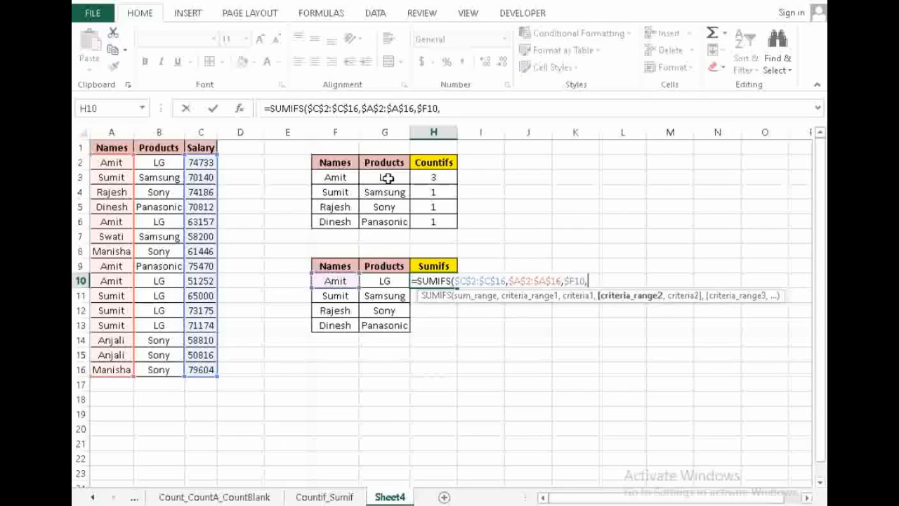
Set the second criteria range of the SUMIFS formula to the absolute products range $B$2:$B$16
{"action": "key", "text": "Left"}
{"action": "key", "text": "Left"}
{"action": "key", "text": "Left"}
{"action": "key", "text": "Left"}
{"action": "key", "text": "Left"}
{"action": "key", "text": "Left"}
{"action": "key", "text": "Left"}
{"action": "key", "text": "Up"}
{"action": "key", "text": "Up"}
{"action": "key", "text": "Right"}
{"action": "key", "text": "Up"}
{"action": "key", "text": "Up"}
{"action": "key", "text": "Up"}
{"action": "key", "text": "Up"}
{"action": "key", "text": "Up"}
{"action": "key", "text": "Up"}
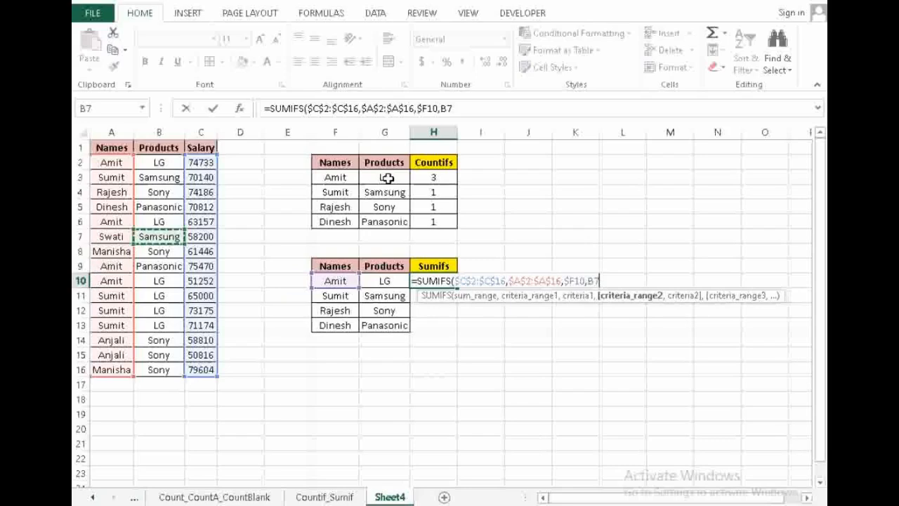
{"action": "key", "text": "ctrl+shift+Down"}
{"action": "key", "text": "F4"}
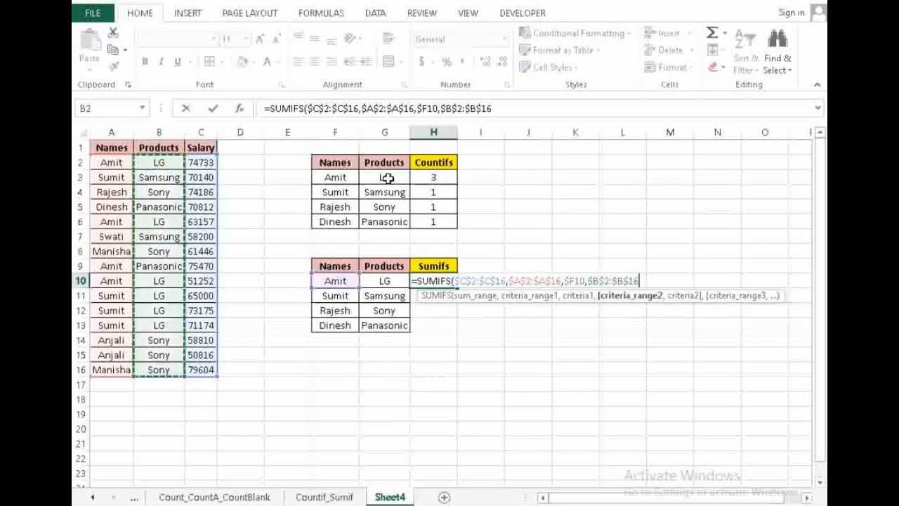
{"action": "type", "text": ","}
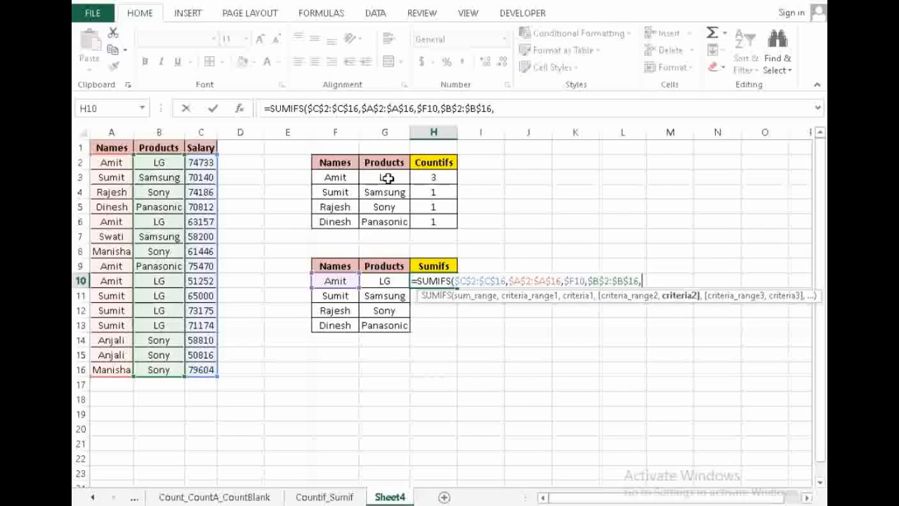
Set the second criterion to the column-locked product cell $G10 and complete the SUMIFS formula in H10
{"action": "key", "text": "Left"}
{"action": "key", "text": "F4"}
{"action": "key", "text": "F4"}
{"action": "key", "text": "F4"}
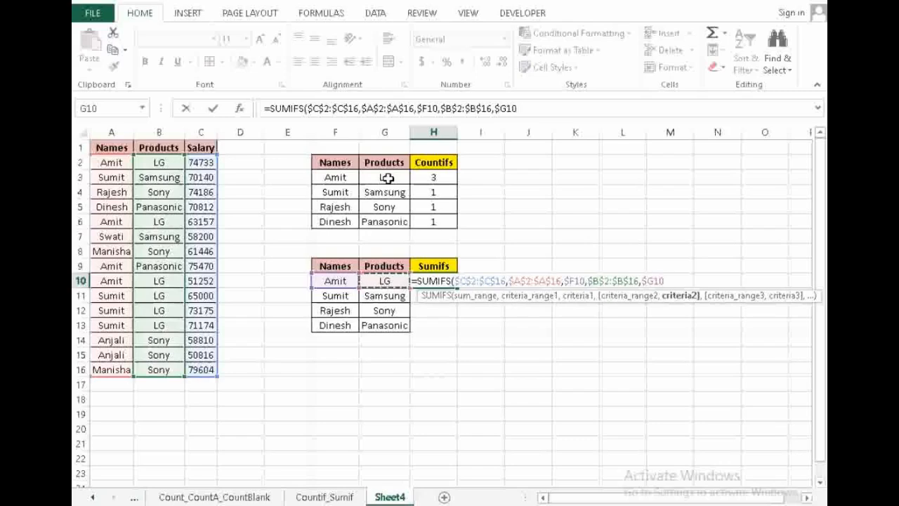
{"action": "key", "text": "Return"}
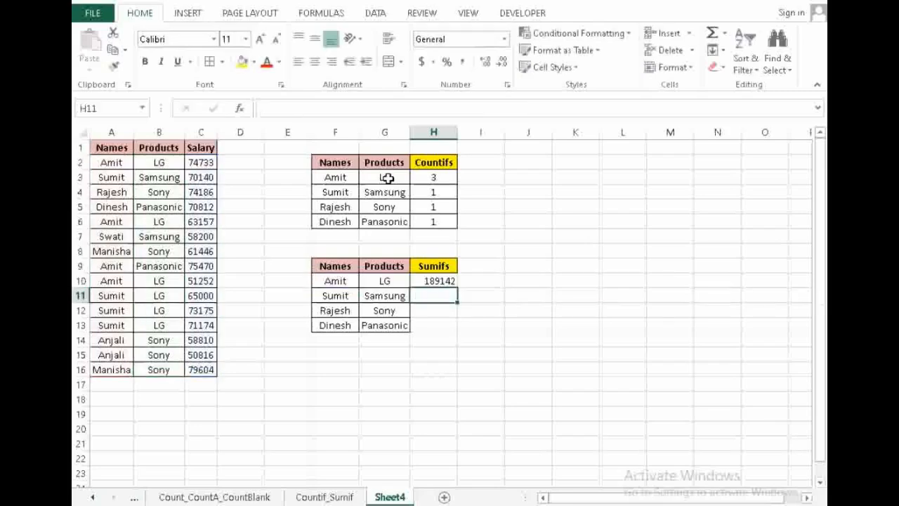
Fill the SUMIFS formula from H10 down through H13
{"action": "key", "text": "Up"}
{"action": "key", "text": "shift+Down"}
{"action": "key", "text": "shift+Down"}
{"action": "key", "text": "shift+Down"}
{"action": "key", "text": "ctrl+d"}
{"action": "key", "text": "Up"}
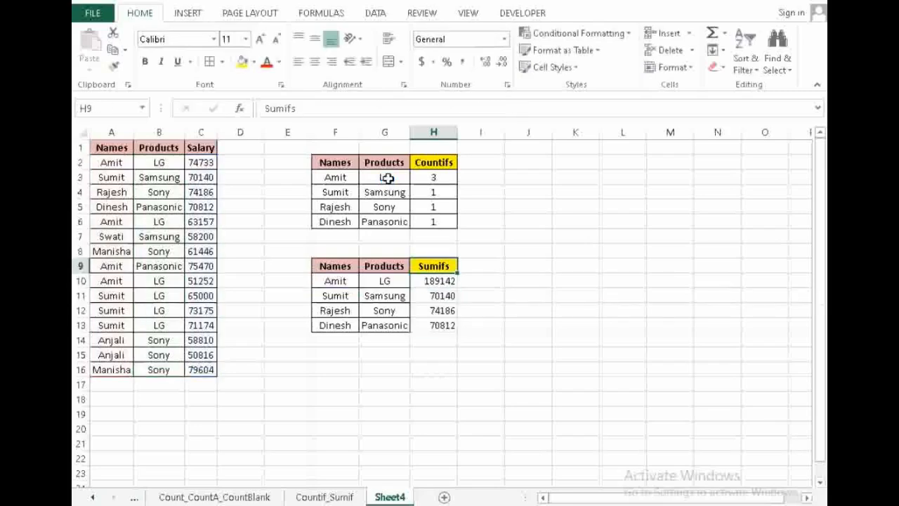
Turn on filtering for the source data starting at A1 and show only the name listed in F10
{"action": "key", "text": "Down"}
{"action": "key", "text": "Left"}
{"action": "key", "text": "Up"}
{"action": "key", "text": "Up"}
{"action": "key", "text": "Up"}
{"action": "key", "text": "Up"}
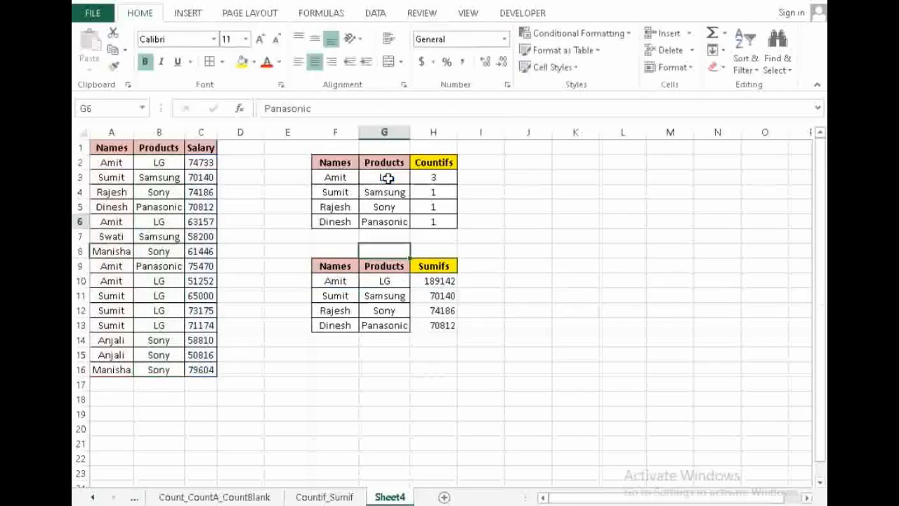
{"action": "key", "text": "ctrl+Home"}
{"action": "key", "text": "alt+d"}
{"action": "key", "text": "p"}
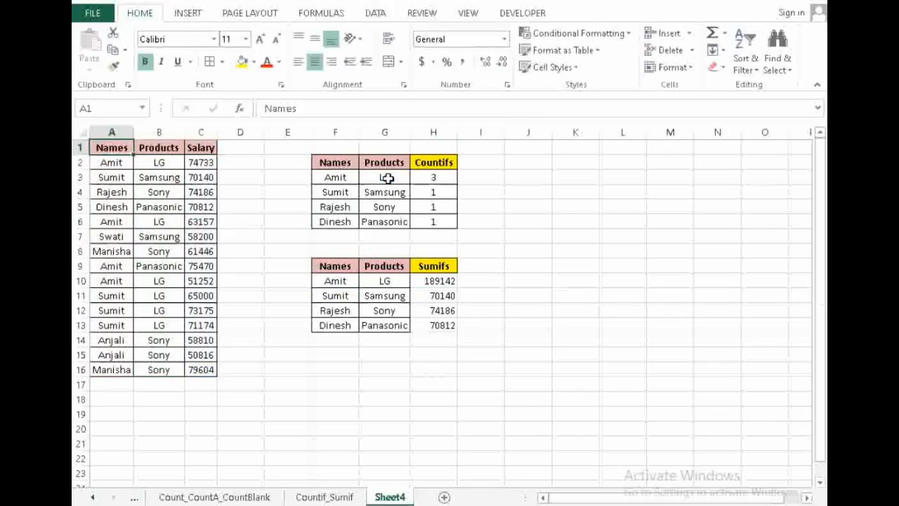
{"action": "key", "text": "f"}
{"action": "key", "text": "f"}
{"action": "key", "text": "alt+Down"}
{"action": "key", "text": "Tab"}
{"action": "key", "text": "Tab"}
{"action": "key", "text": "space"}
{"action": "key", "text": "Down"}
{"action": "key", "text": "space"}
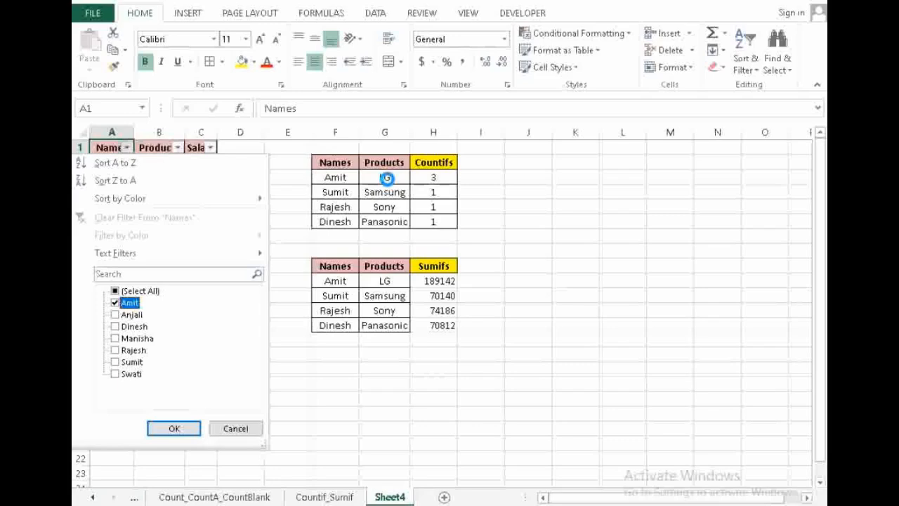
{"action": "key", "text": "Return"}
Filter the Products column of the source data to show only LG
{"action": "key", "text": "Right"}
{"action": "key", "text": "alt+Down"}
{"action": "key", "text": "Tab"}
{"action": "key", "text": "Tab"}
{"action": "key", "text": "space"}
{"action": "key", "text": "Down"}
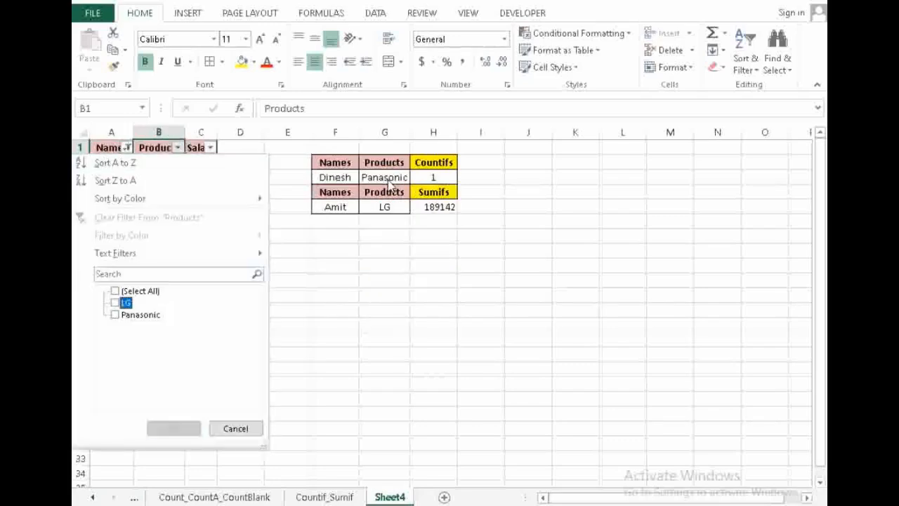
{"action": "key", "text": "space"}
{"action": "key", "text": "Return"}
Select the filtered salaries in column C to check their total against the SUMIFS result
{"action": "key", "text": "Right"}
{"action": "key", "text": "Down"}
{"action": "key", "text": "ctrl+shift+Down"}
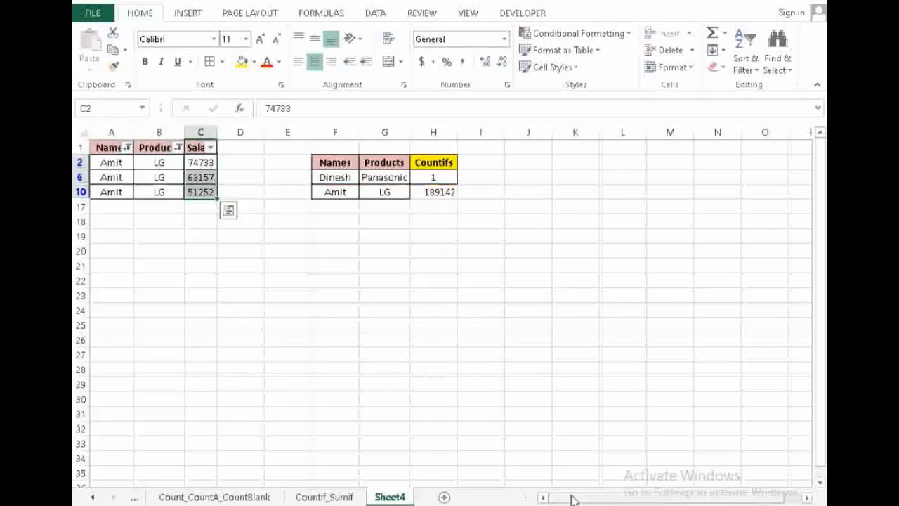
Remove the filters from the source data so that all rows are shown
{"action": "key", "text": "Up"}
{"action": "key", "text": "alt+d"}
{"action": "key", "text": "f"}
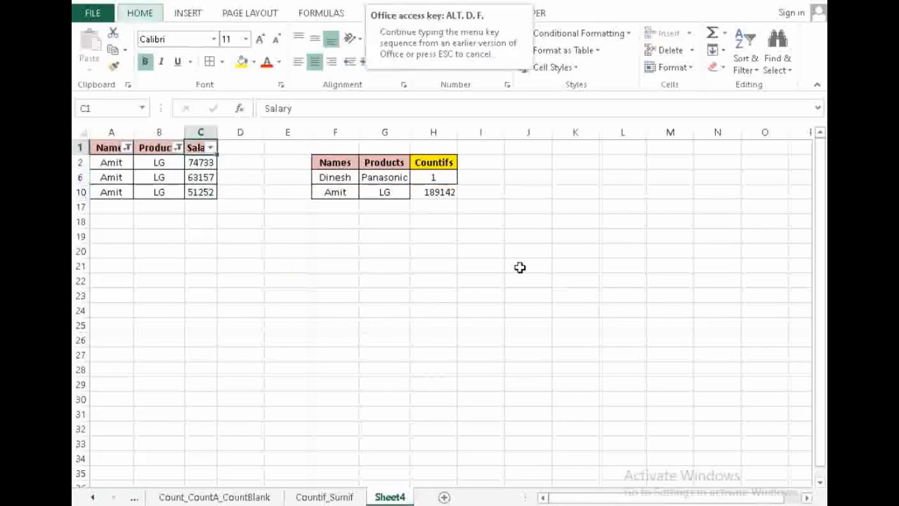
{"action": "key", "text": "f"}
Centre the SUMIFS results in H10:H13 horizontally and apply borders to those cells
{"action": "key", "text": "Right"}
{"action": "key", "text": "Right"}
{"action": "key", "text": "Right"}
{"action": "key", "text": "Right"}
{"action": "key", "text": "ctrl+Down"}
{"action": "key", "text": "ctrl+Down"}
{"action": "key", "text": "ctrl+Down"}
{"action": "key", "text": "Down"}
{"action": "key", "text": "Right"}
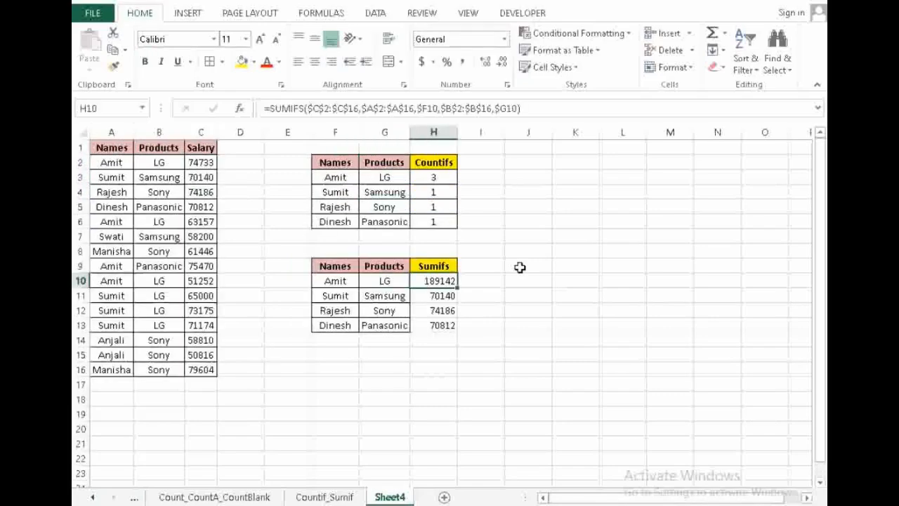
{"action": "key", "text": "ctrl+shift+Down"}
{"action": "key", "text": "alt+h"}
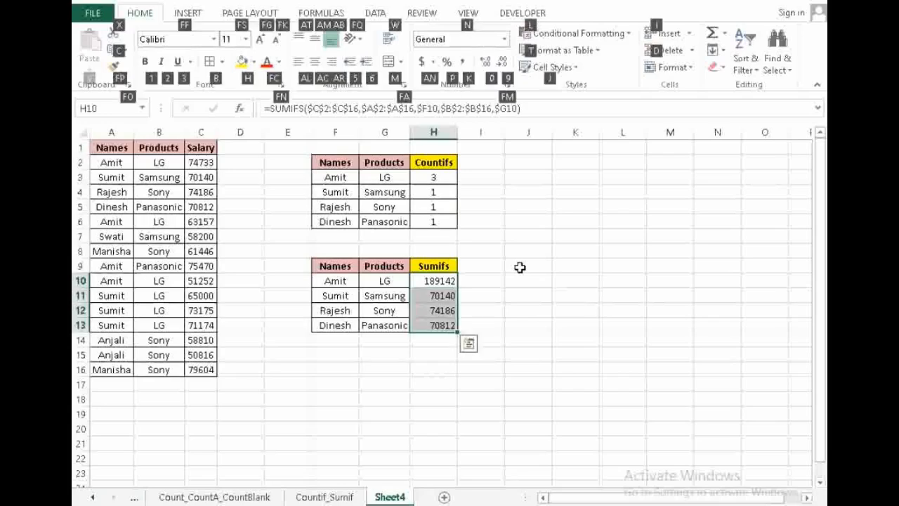
{"action": "key", "text": "a"}
{"action": "key", "text": "c"}
{"action": "key", "text": "alt+h"}
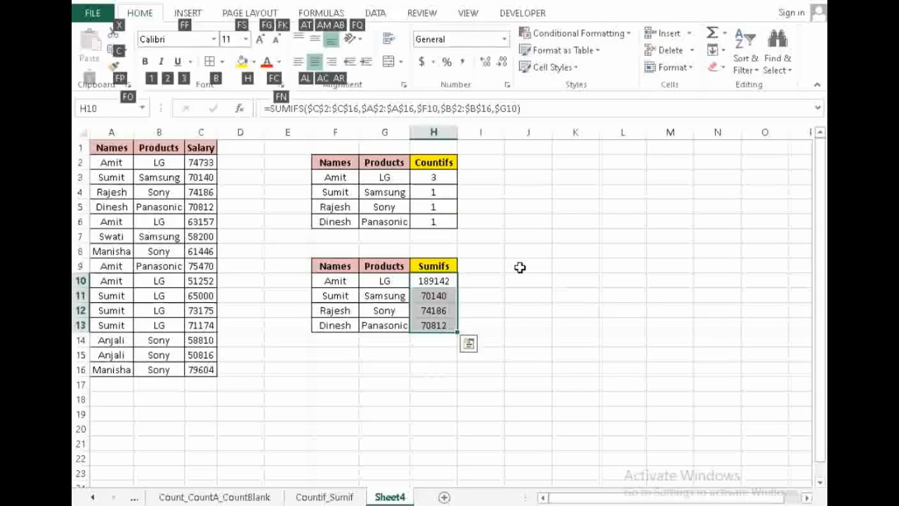
{"action": "key", "text": "Escape"}
{"action": "key", "text": "ctrl+Up"}
{"action": "key", "text": "ctrl+Up"}
{"action": "key", "text": "ctrl+Up"}
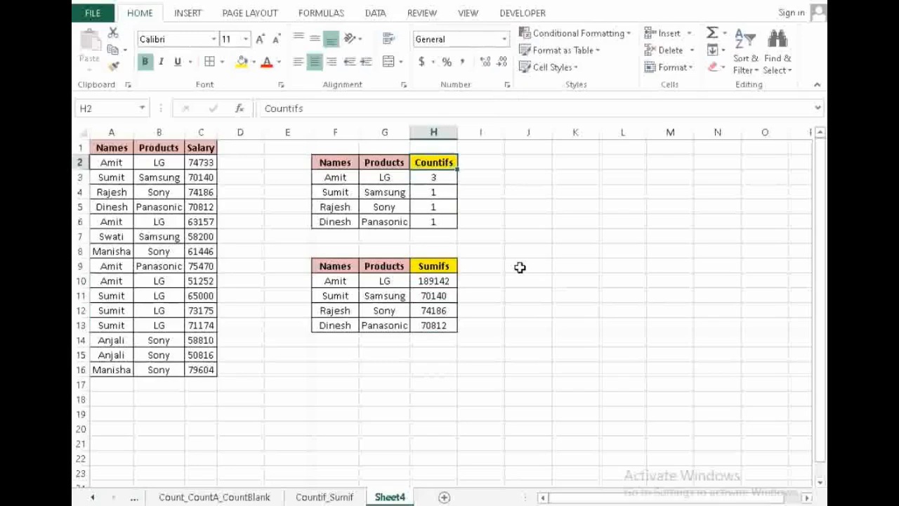
Switch to the workbook with the function list on Sheet1, fill G11:G14 (Sumif to Countifs) with orange, and return to A1
{"action": "key", "text": "alt+Tab"}
{"action": "key", "text": "alt+Tab"}
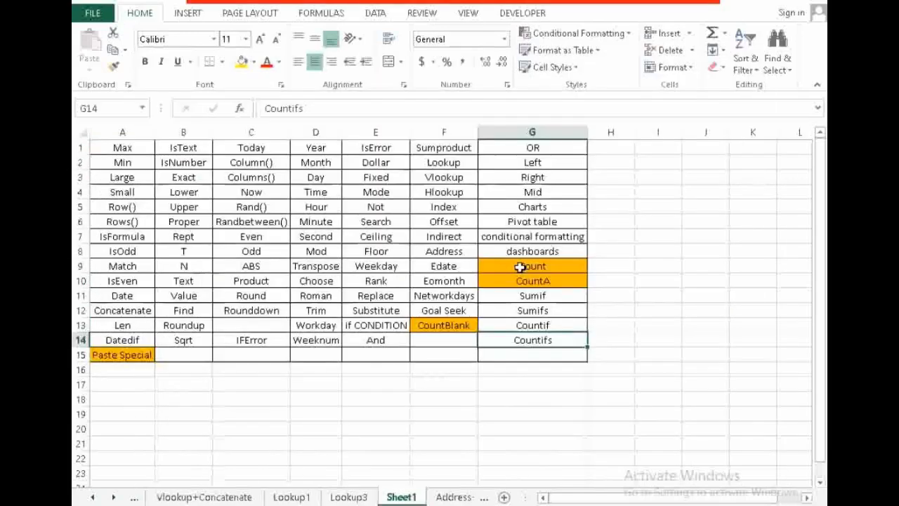
{"action": "key", "text": "shift+Down"}
{"action": "key", "text": "shift+Down"}
{"action": "key", "text": "shift+Down"}
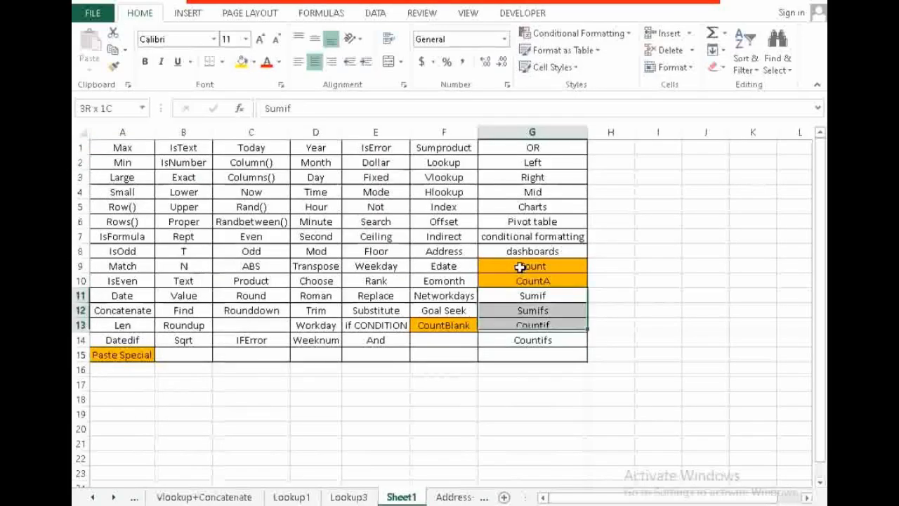
{"action": "key", "text": "alt"}
{"action": "key", "text": "h"}
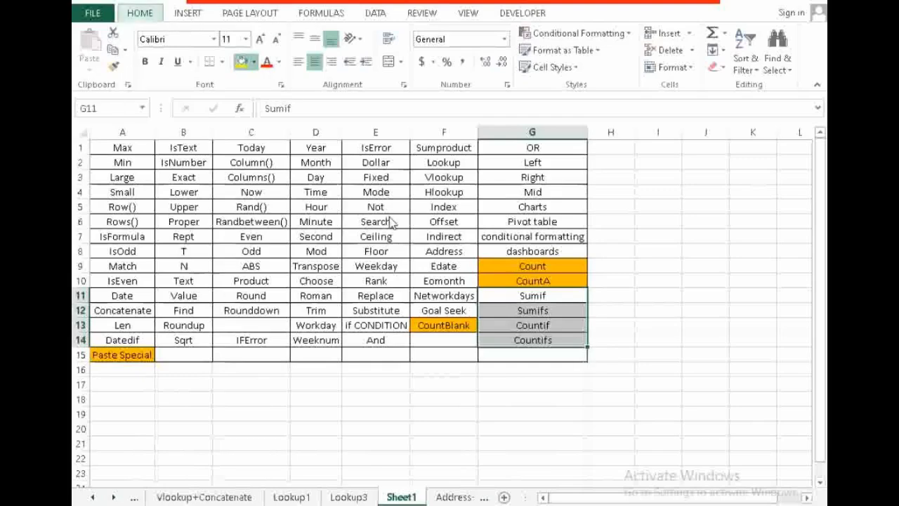
{"action": "key", "text": "h"}
{"action": "left_click", "coordinate": [266, 177]}
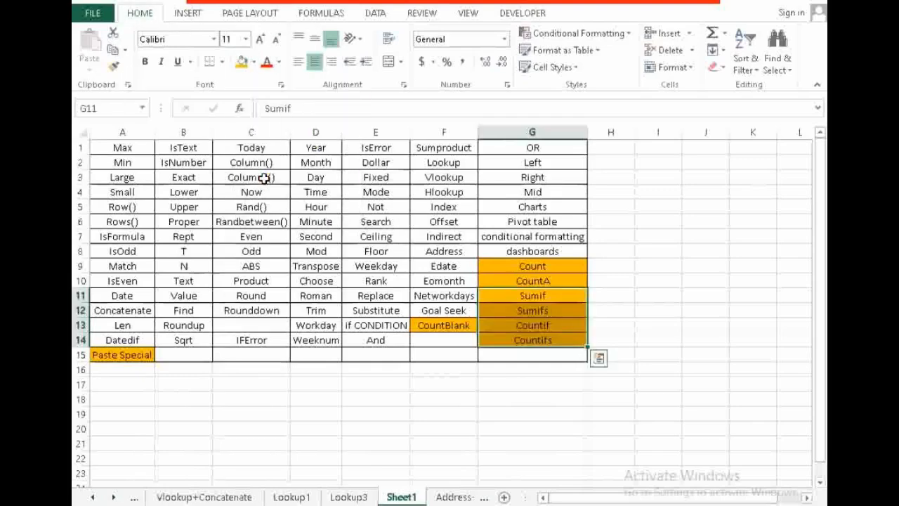
{"action": "key", "text": "Up"}
{"action": "key", "text": "Up"}
{"action": "key", "text": "ctrl+Up"}
{"action": "key", "text": "ctrl+Left"}
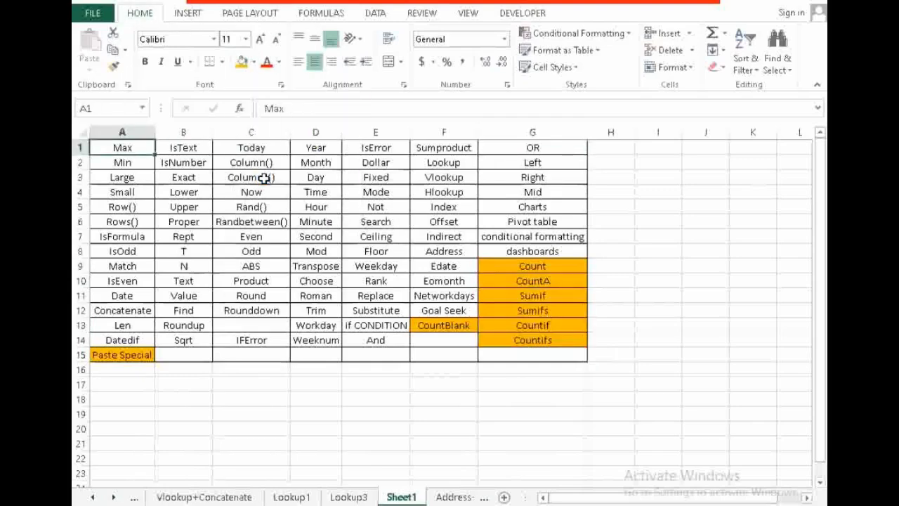